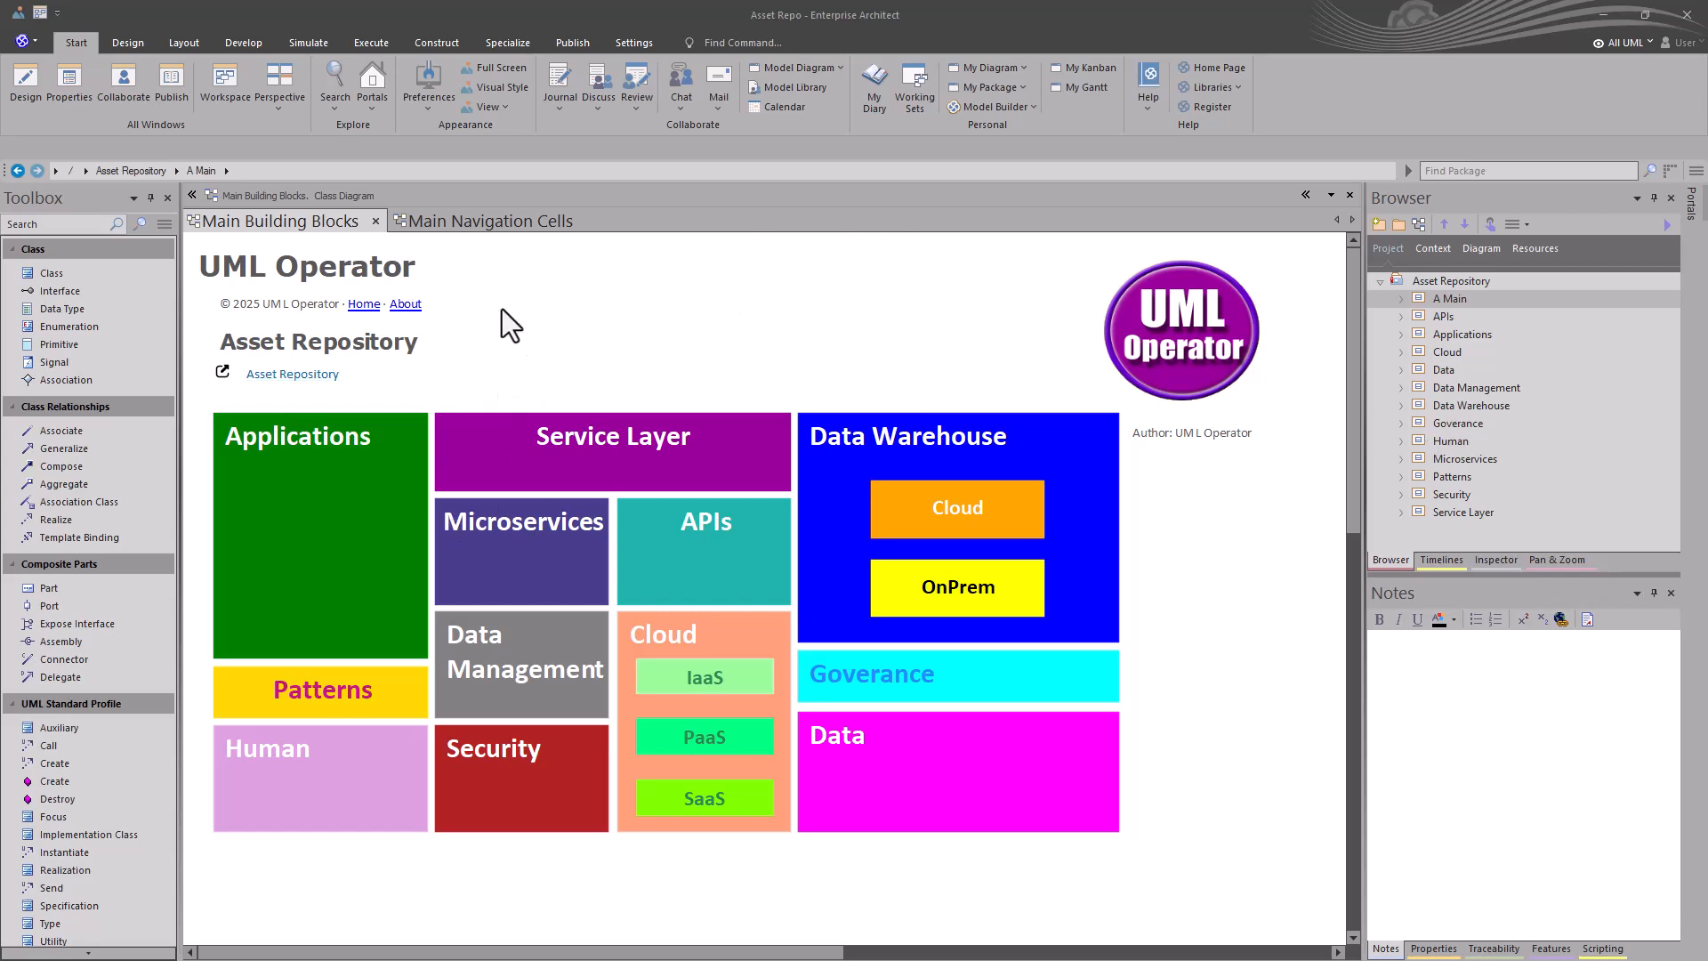
# - Open the Main Navigation Cells diagram and look over its asset category cells
pyautogui.click(454, 222)
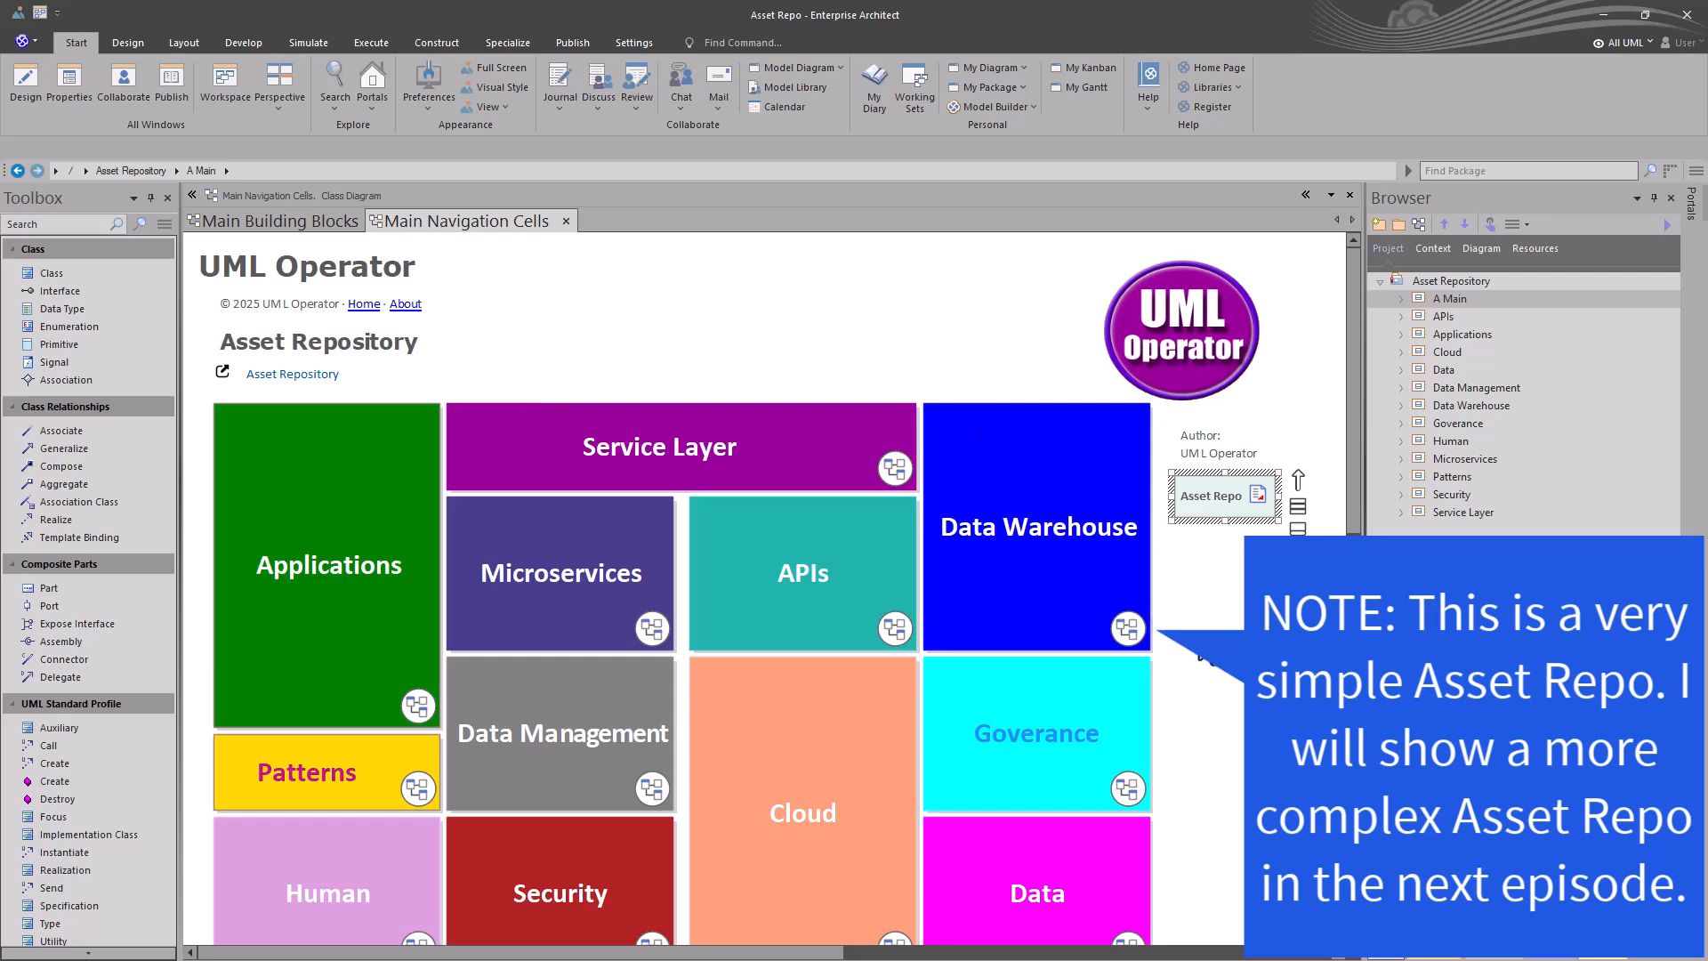
pyautogui.click(1201, 627)
pyautogui.scroll(-3, 1361, 480)
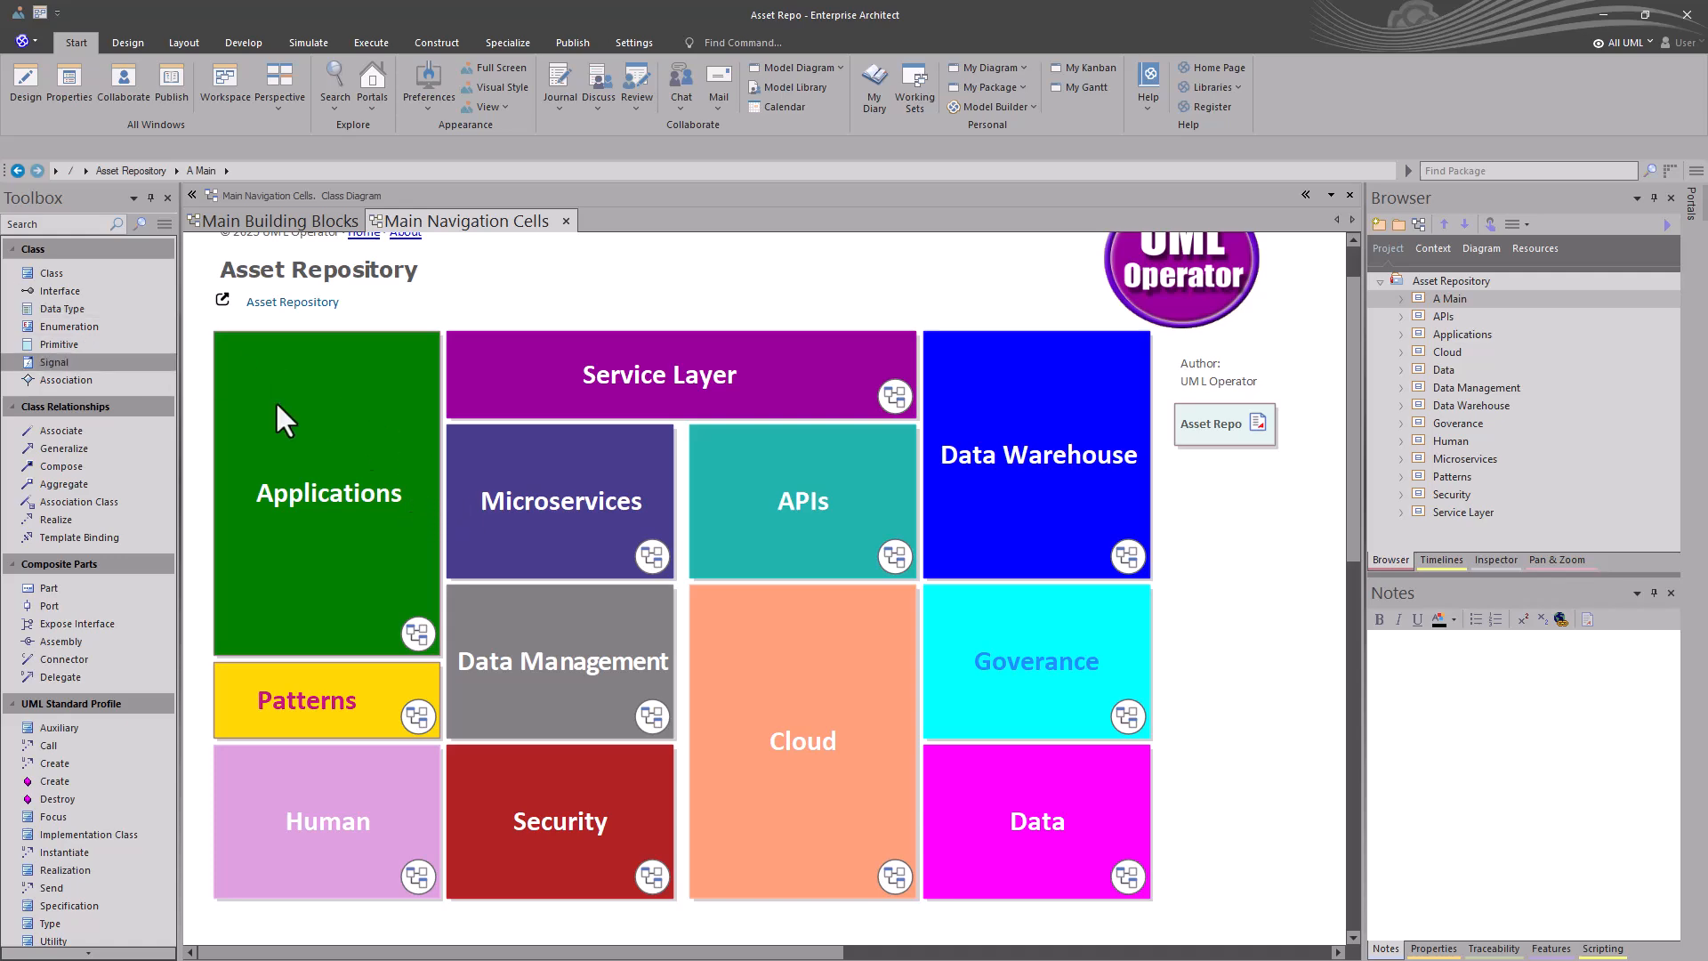
pyautogui.scroll(2, 426, 462)
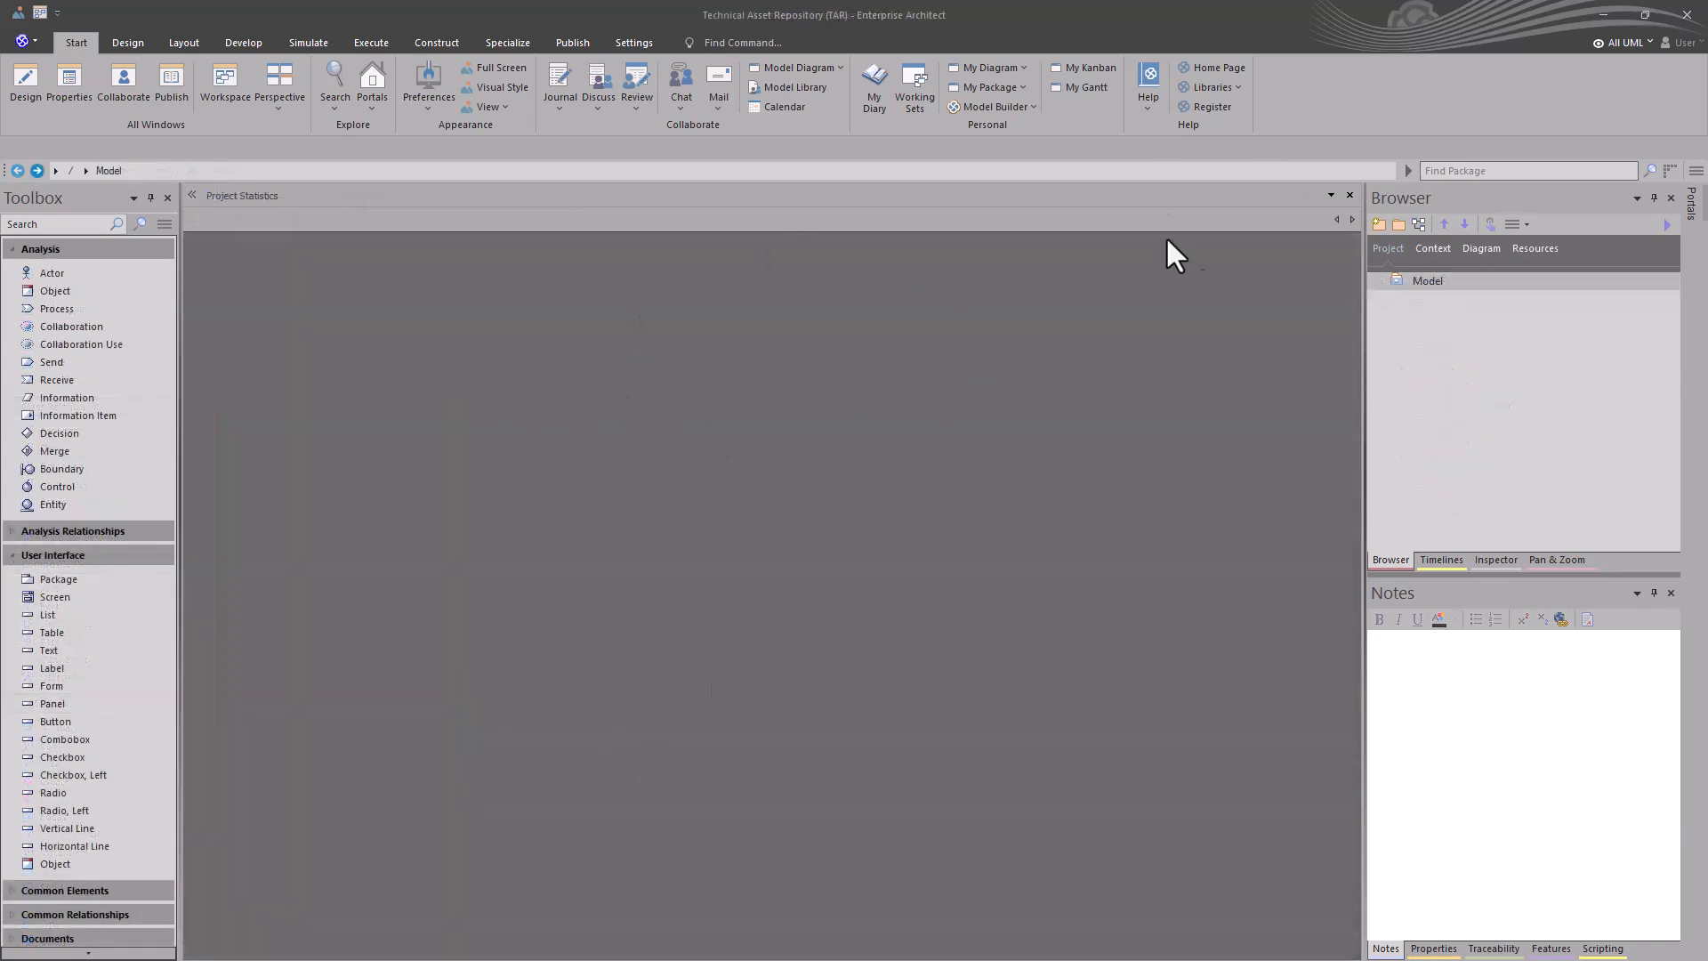
# - Examine the project statistics of the Technical Asset Repository, then close the report
pyautogui.click(508, 46)
pyautogui.click(456, 44)
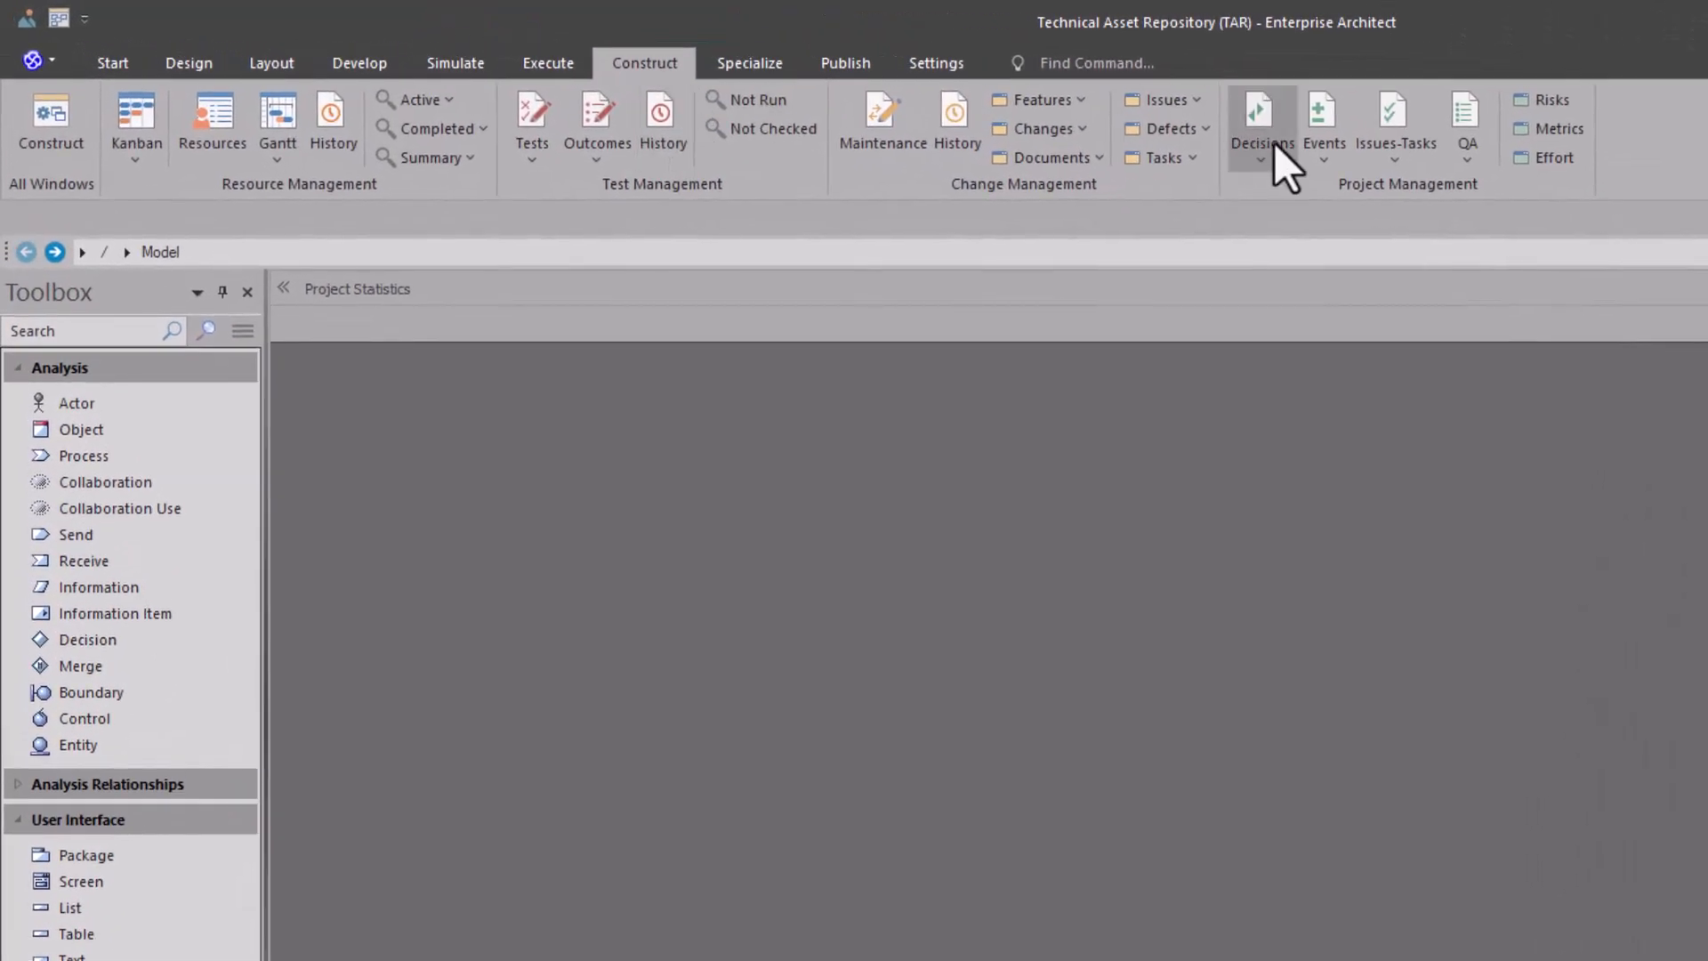
pyautogui.click(1468, 160)
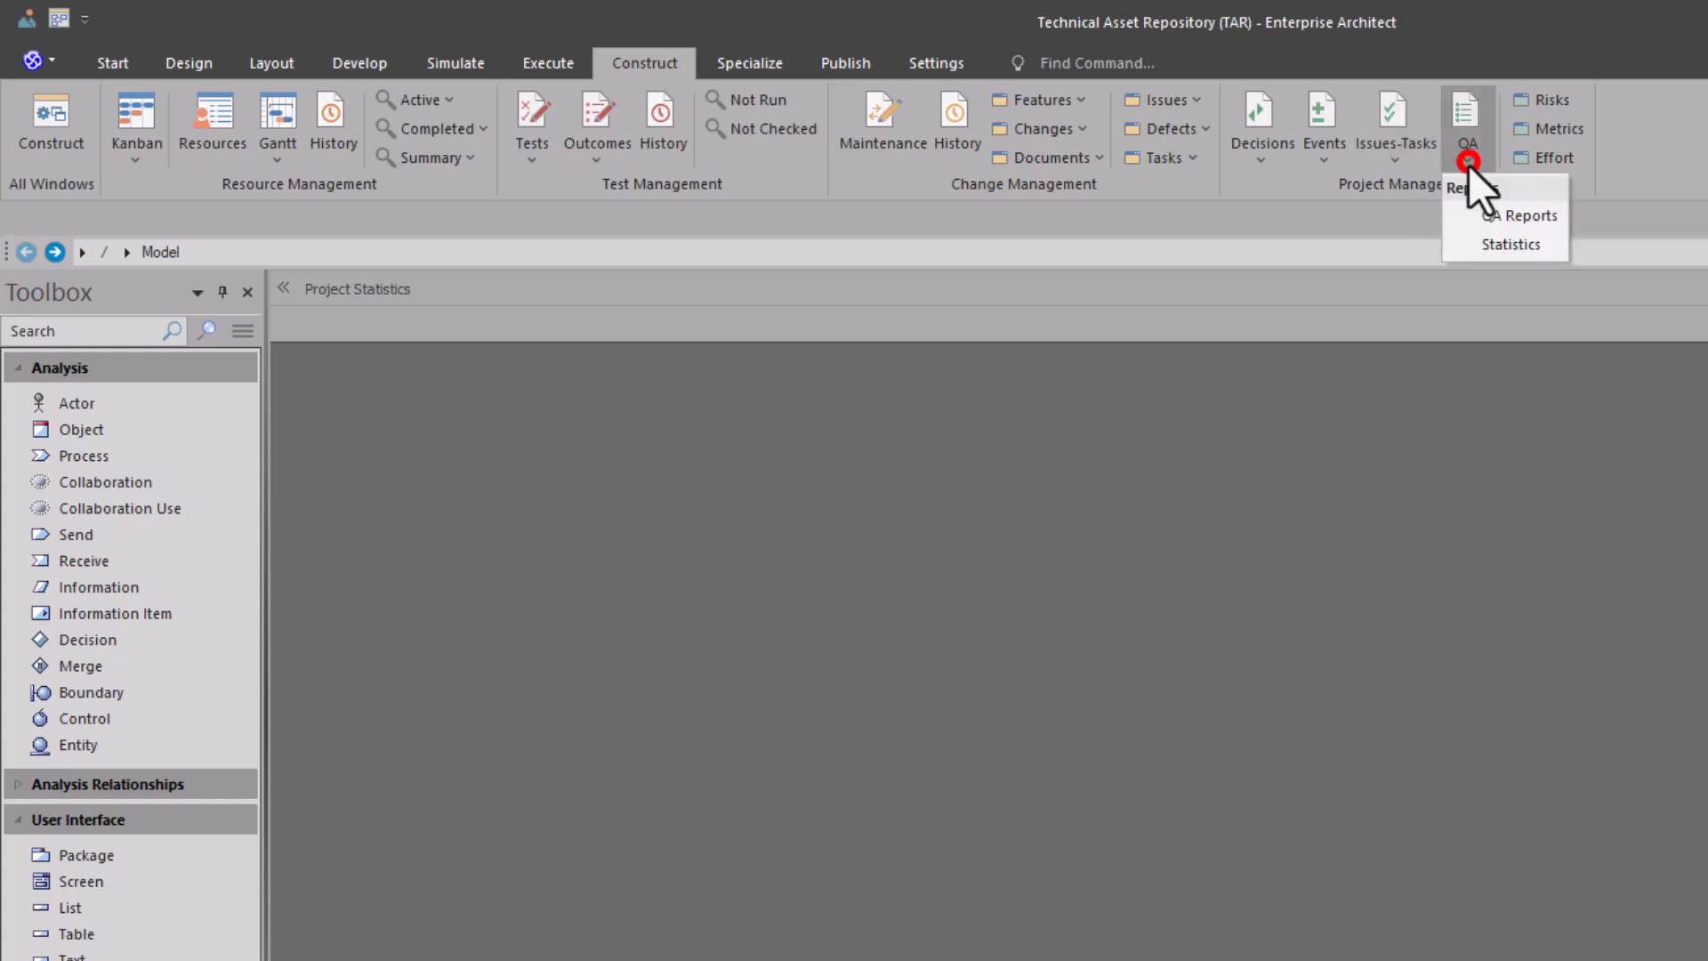
pyautogui.click(1499, 245)
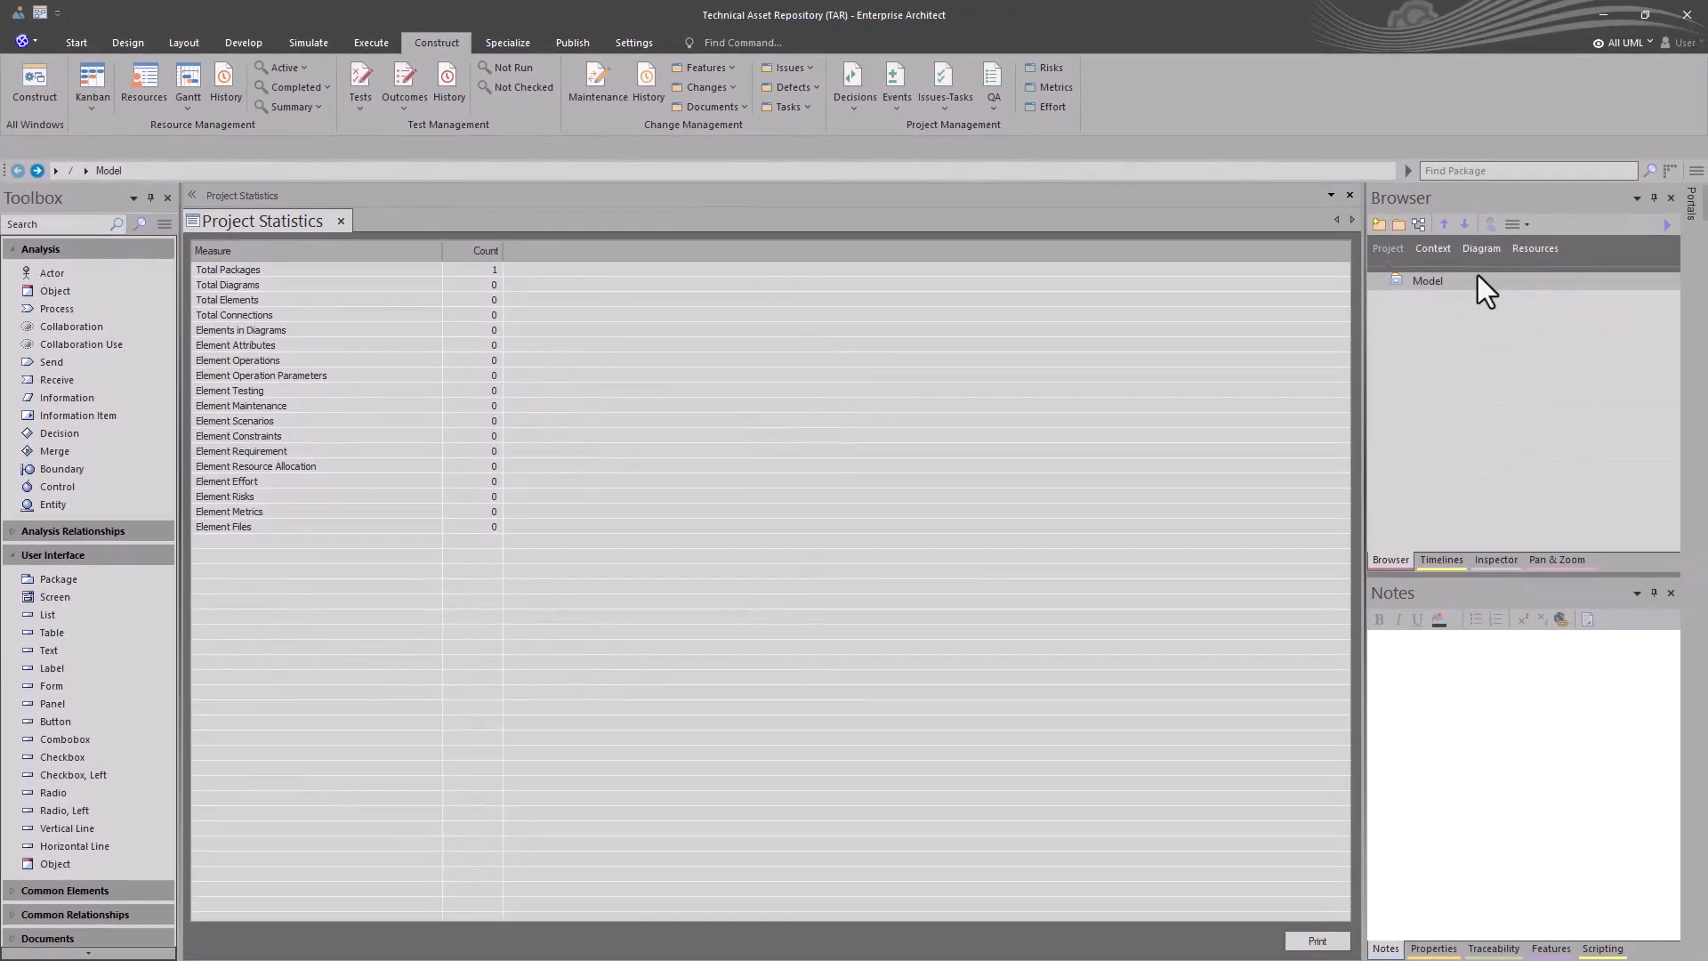
pyautogui.click(1444, 283)
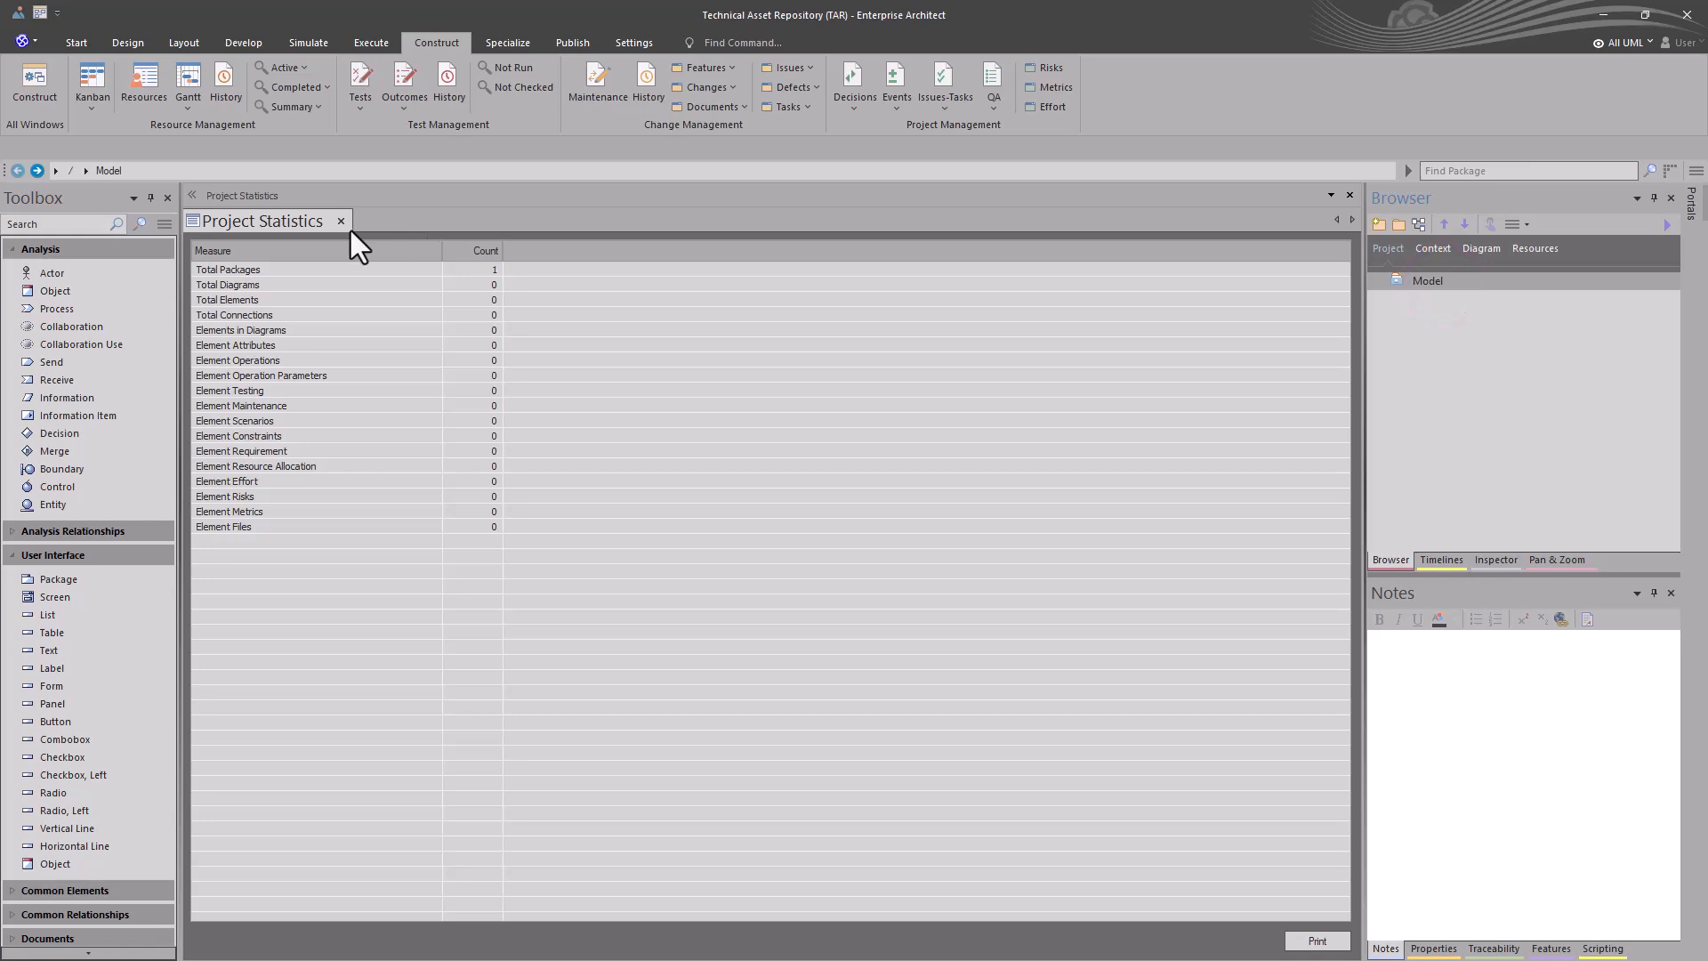
pyautogui.click(343, 222)
# - Create a package named Main under Model, with a UML Structural class diagram named Main
pyautogui.click(1409, 283)
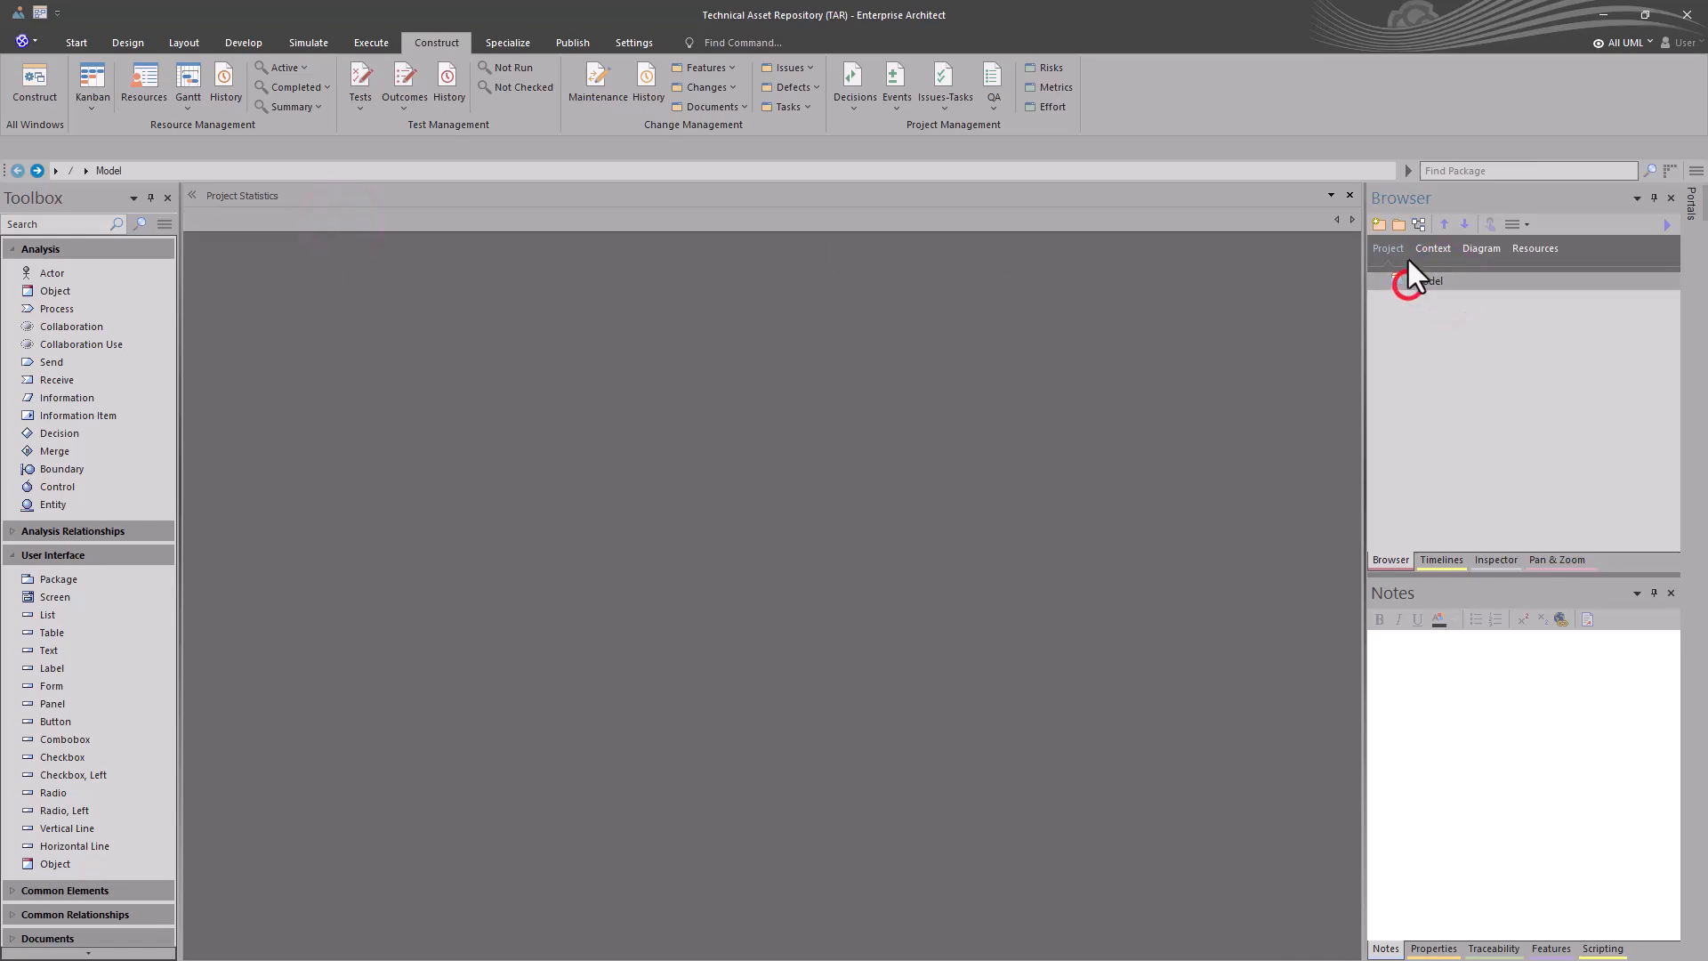
pyautogui.click(1399, 225)
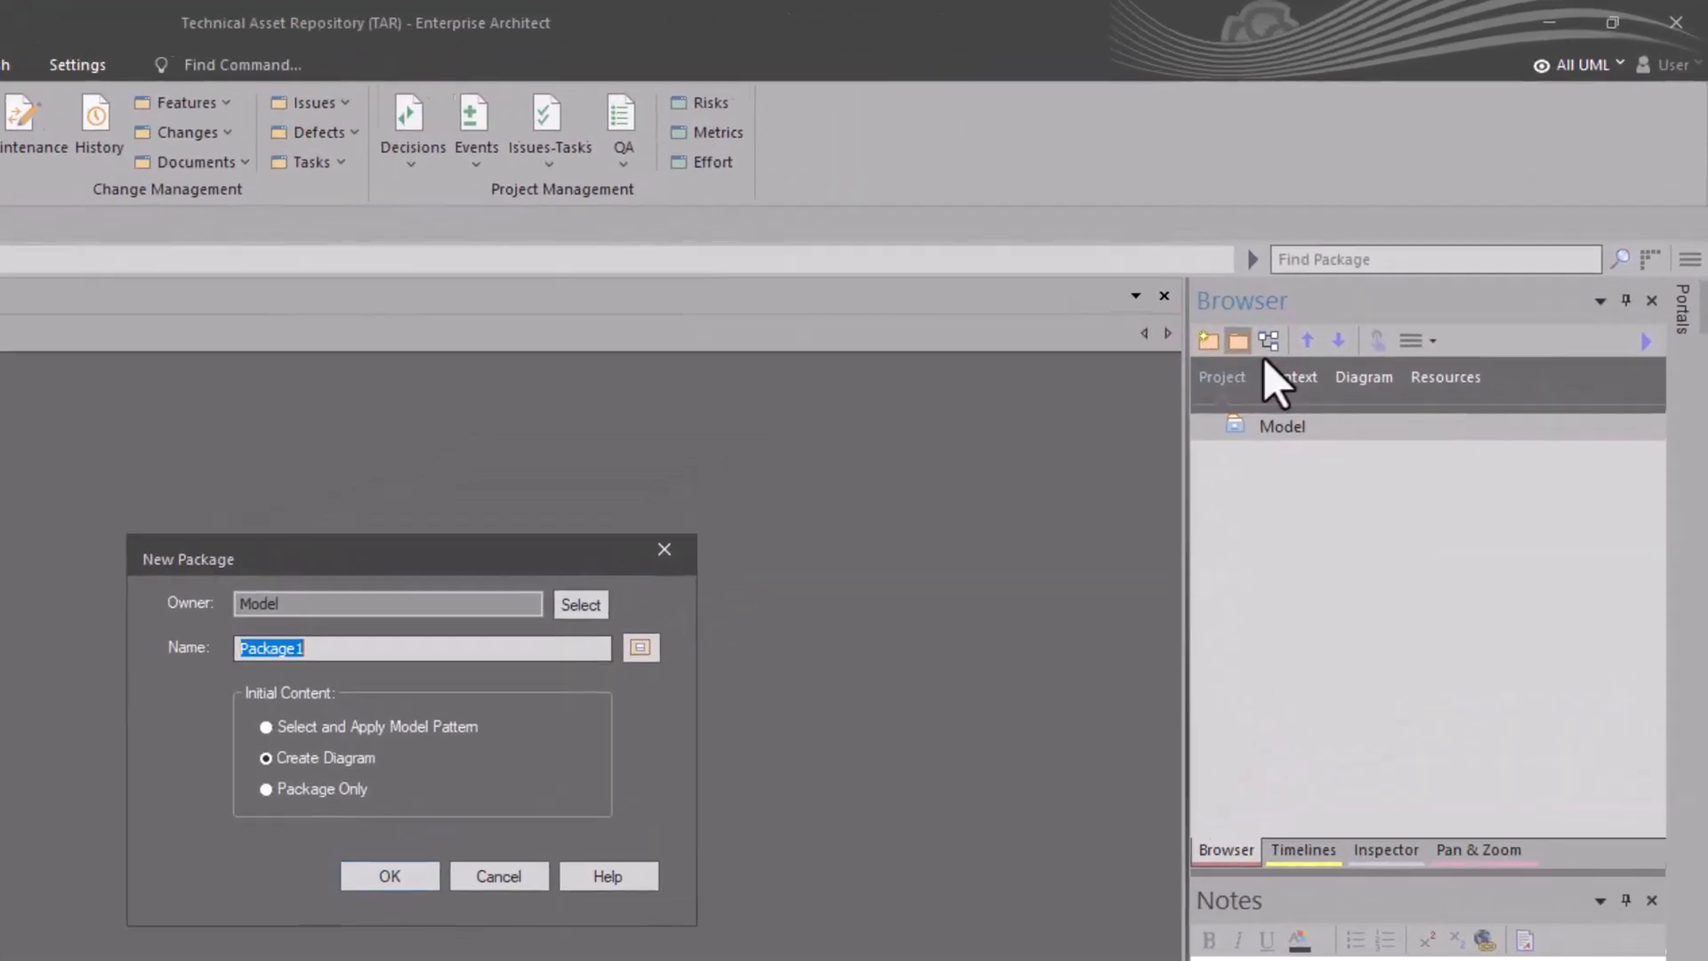
pyautogui.write('Main')
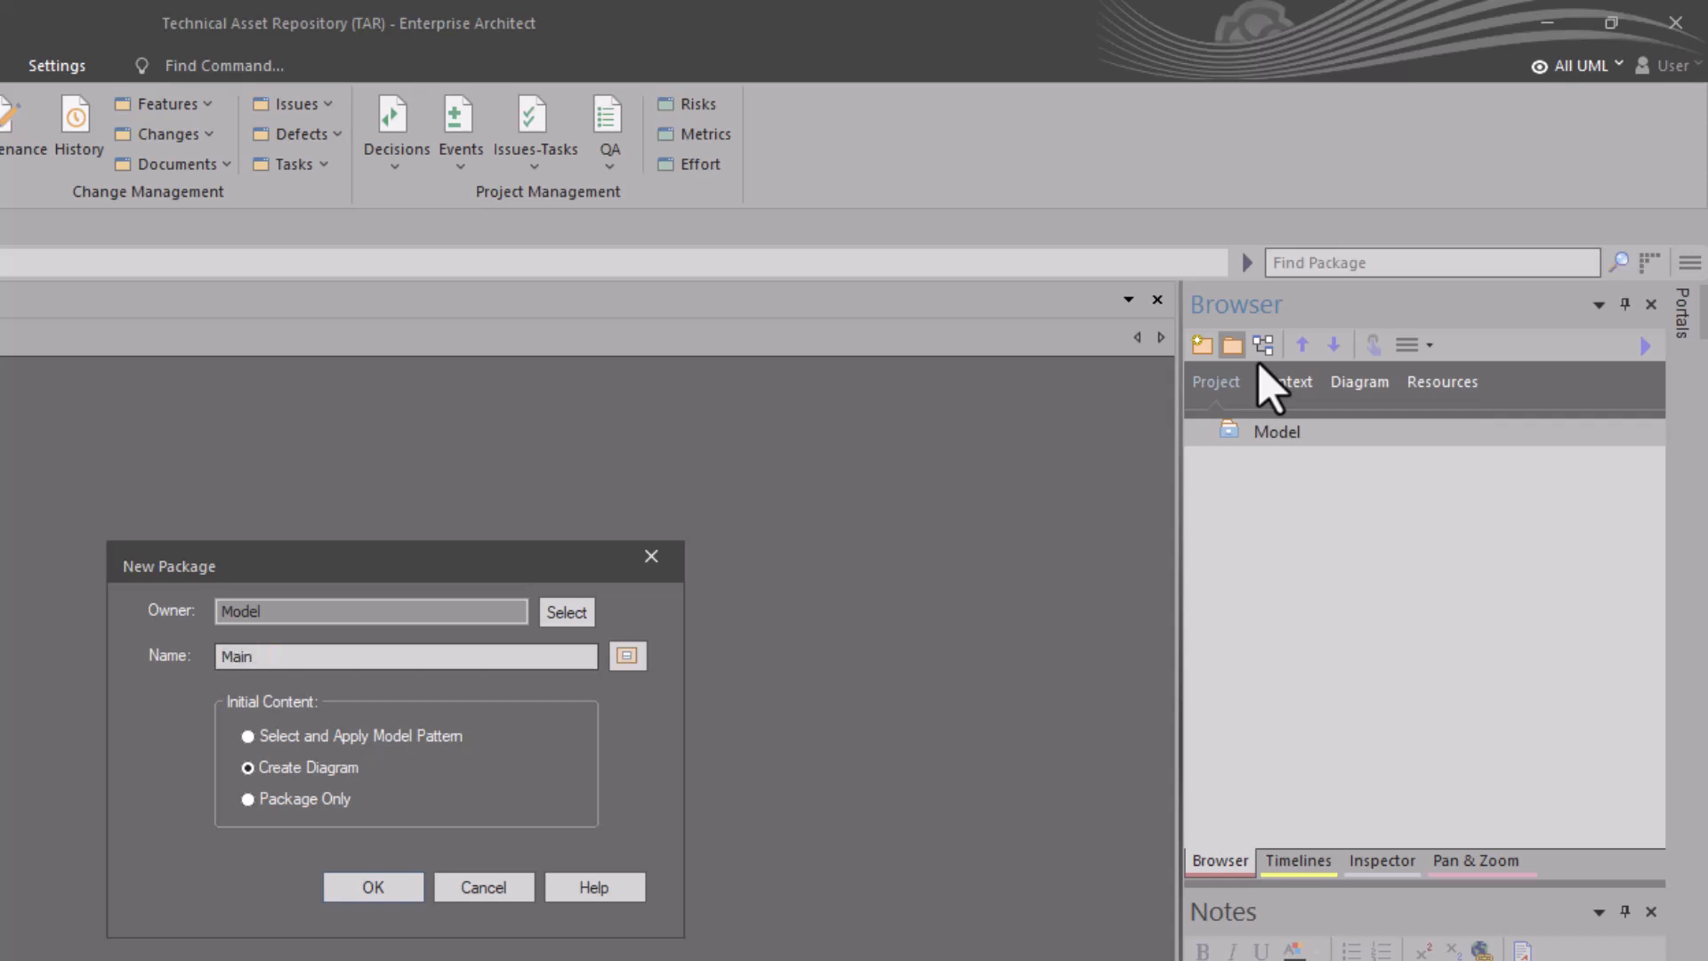
pyautogui.press('Return')
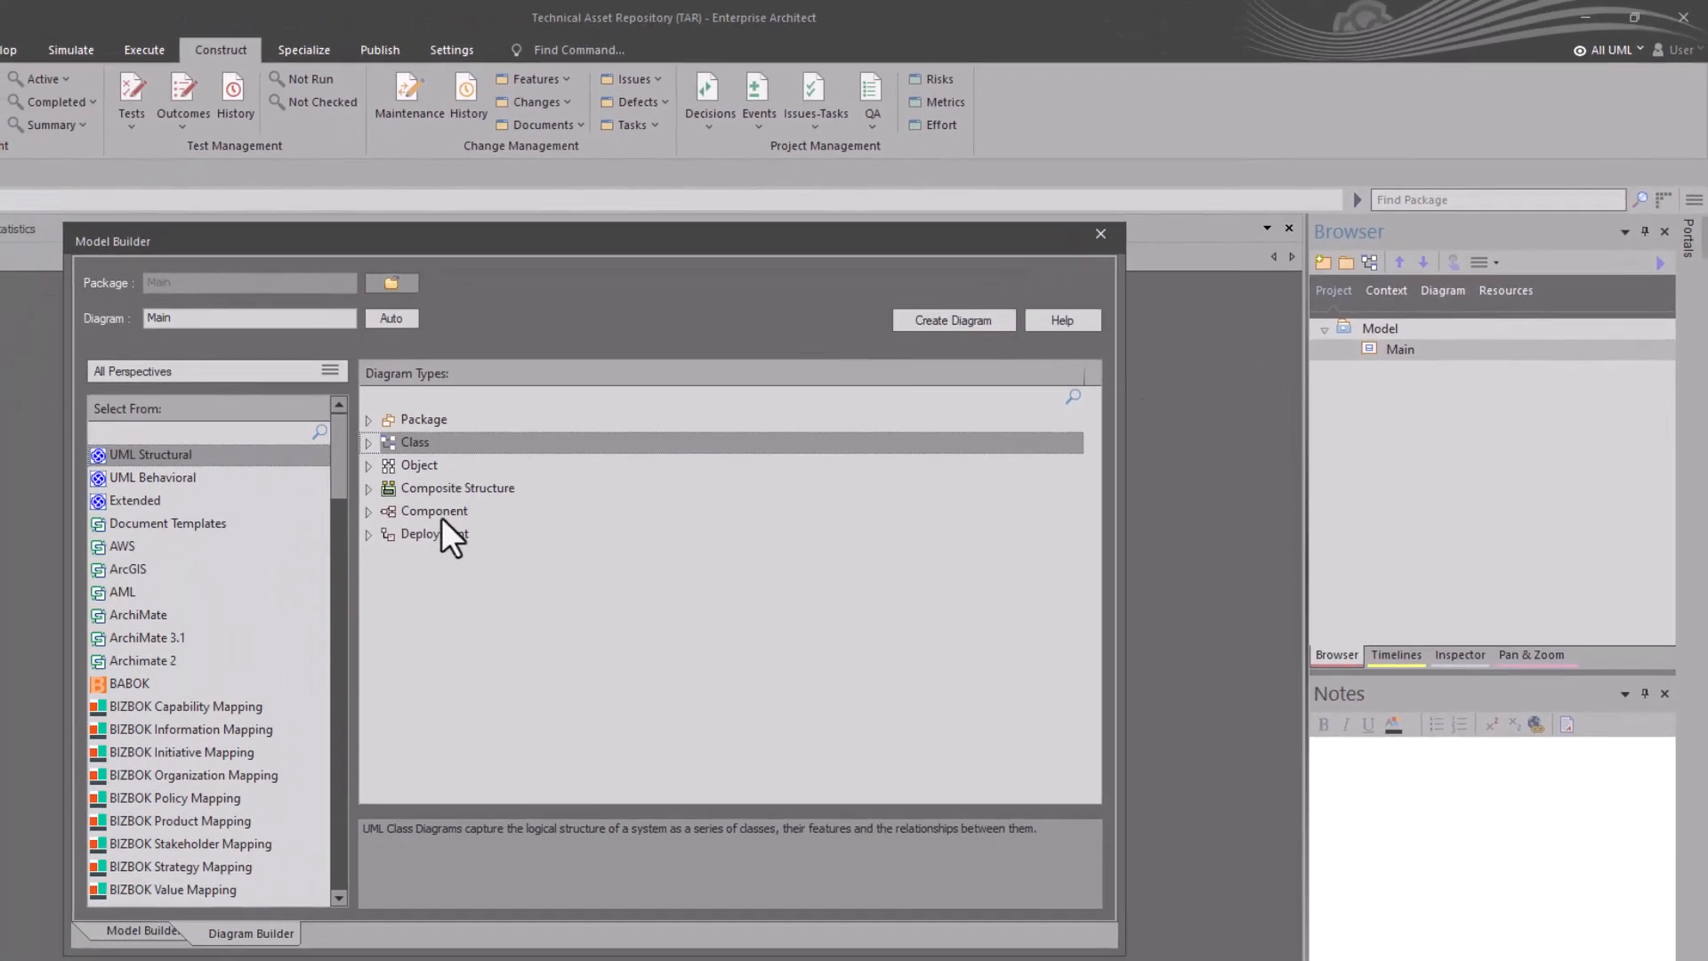
pyautogui.click(949, 322)
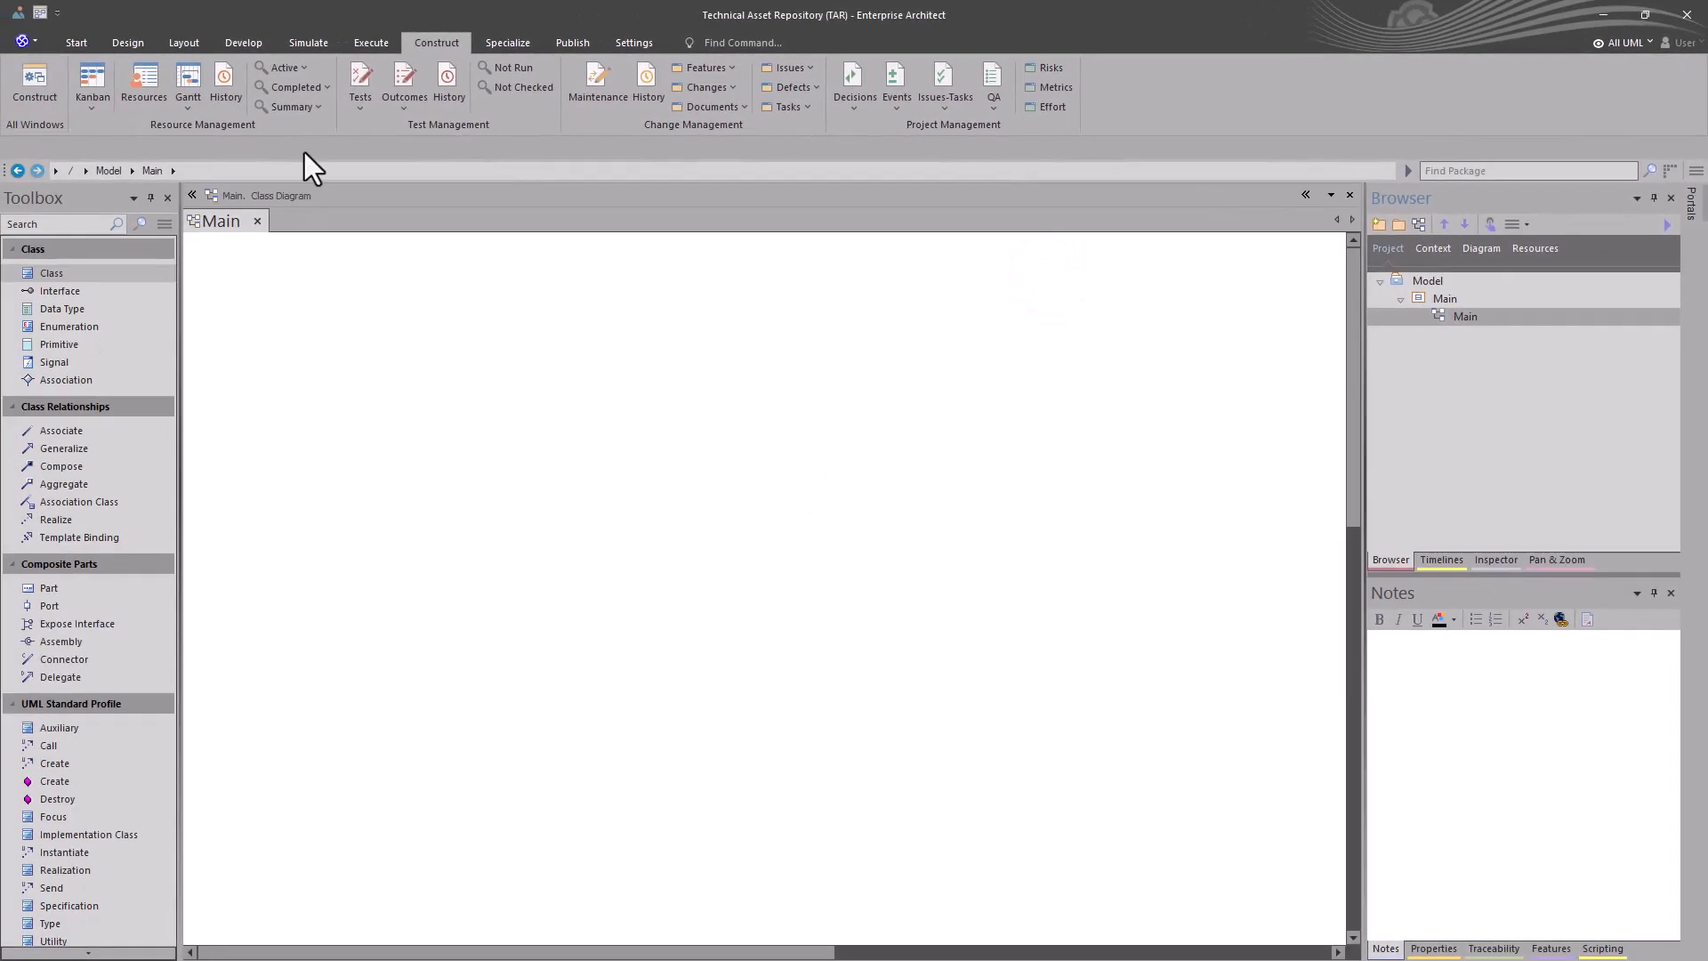
# - Set the current Main diagram as the model's default diagram
pyautogui.click(76, 39)
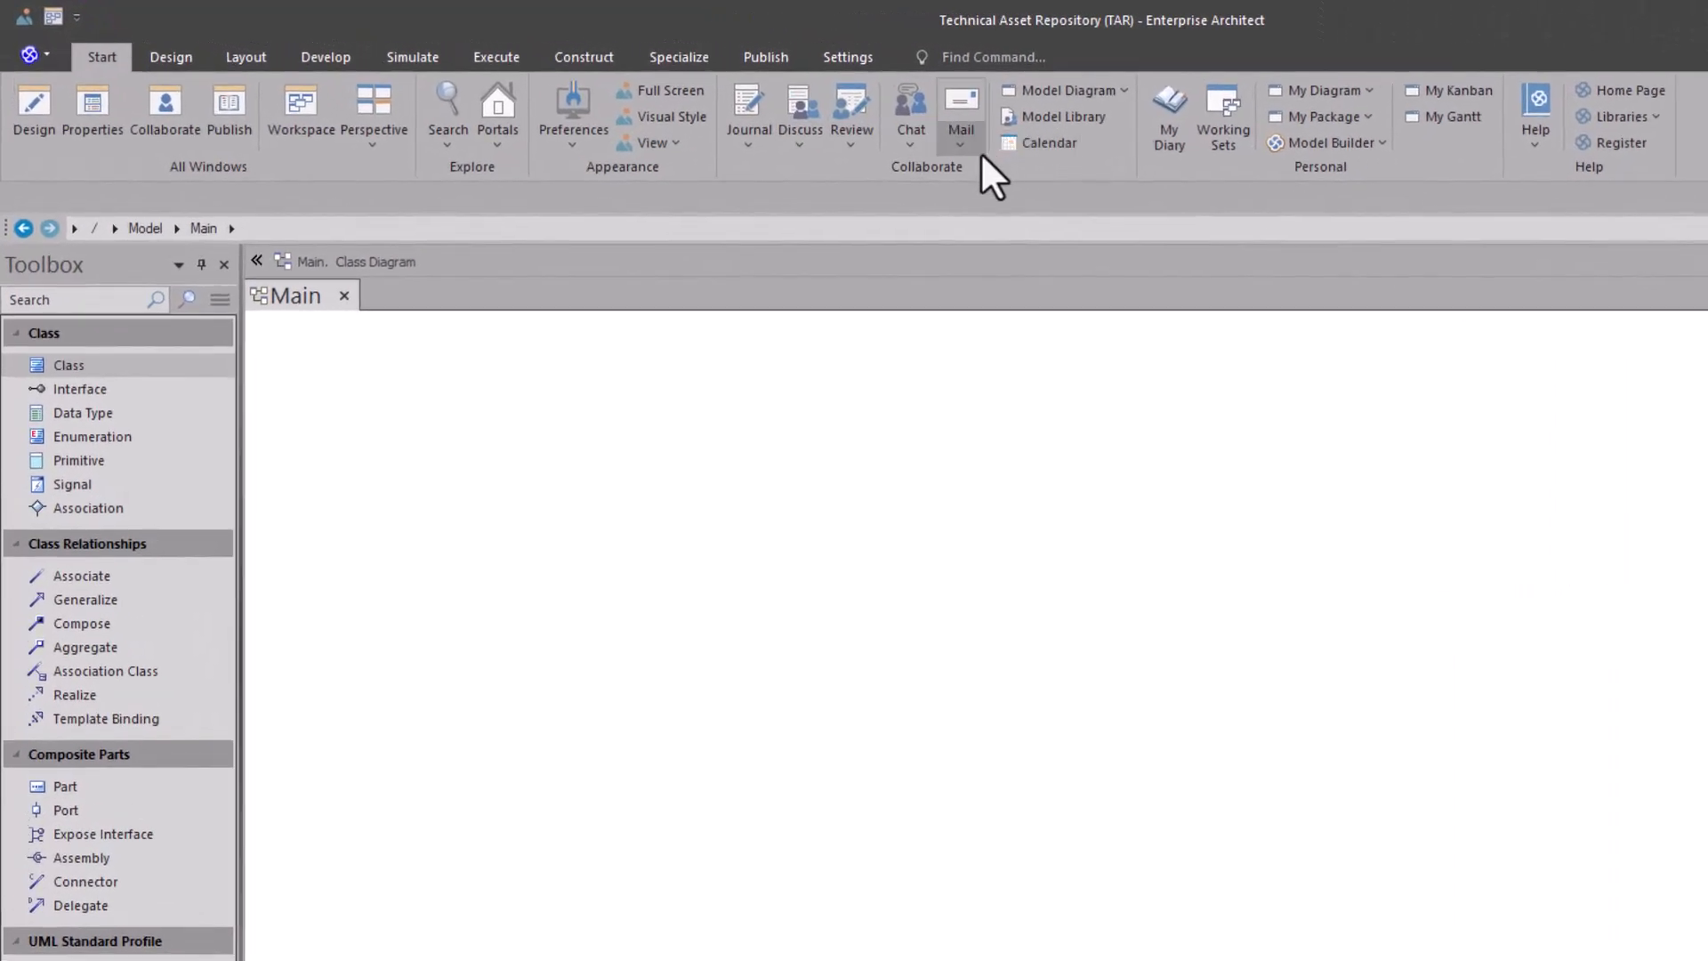
pyautogui.click(1121, 89)
pyautogui.moveTo(1101, 181)
pyautogui.click(1209, 176)
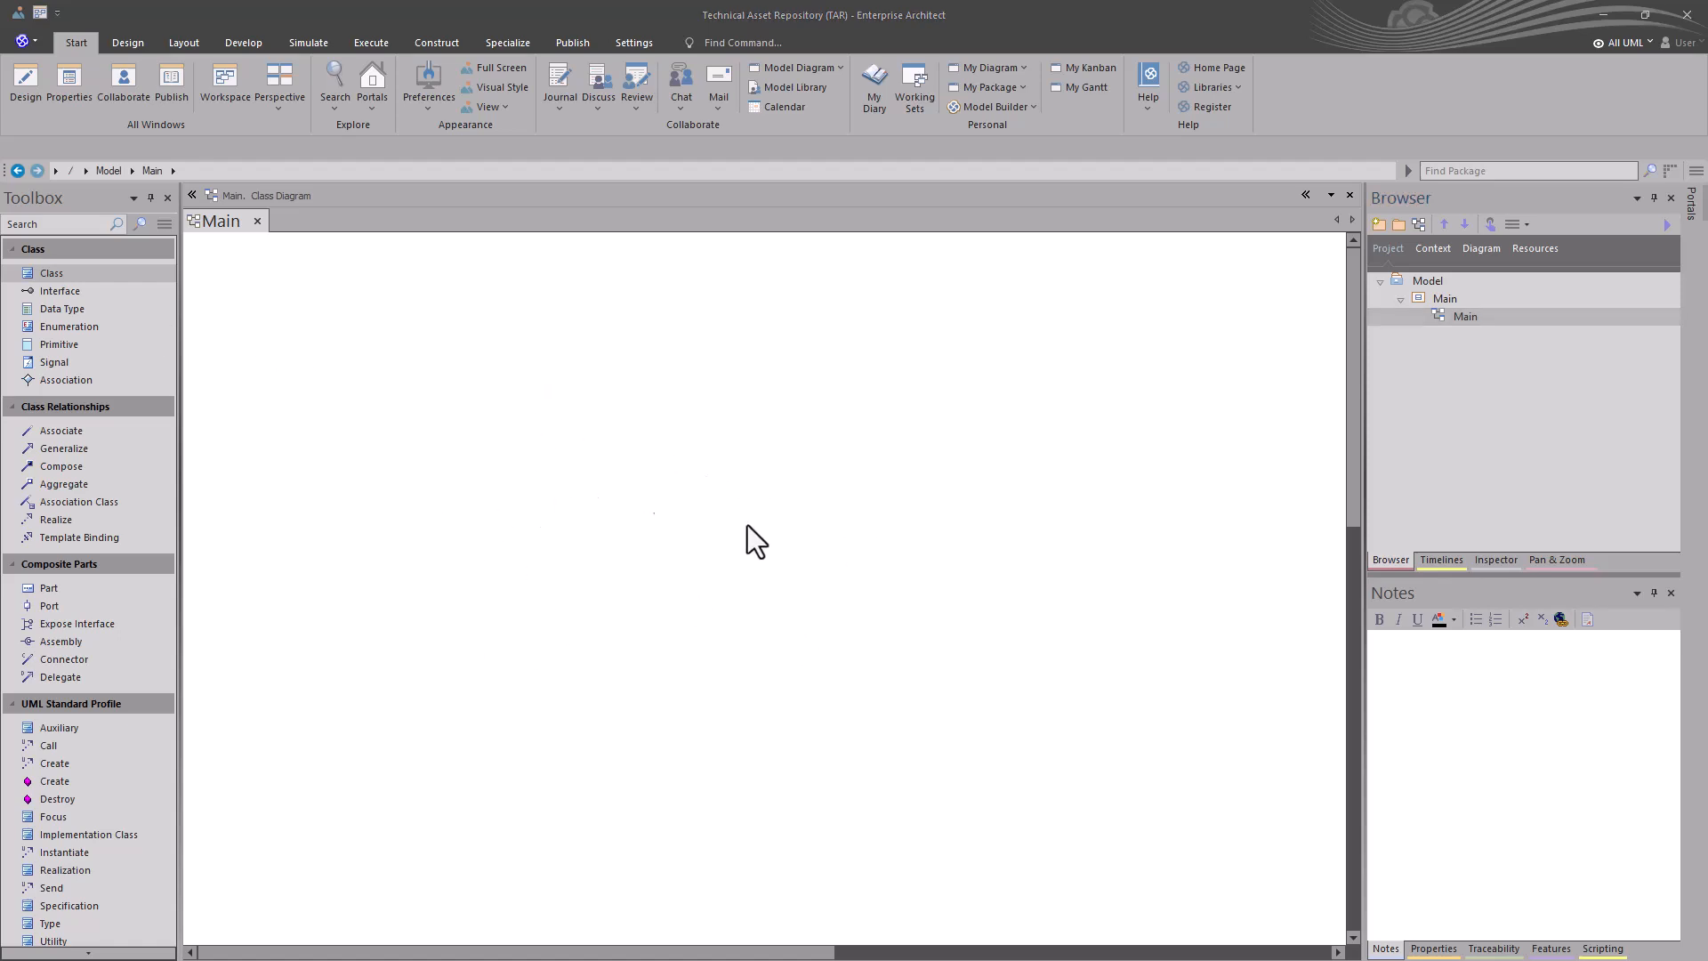
# - Add a document element to the Main diagram and place it in the diagram's upper right area
pyautogui.click(745, 479)
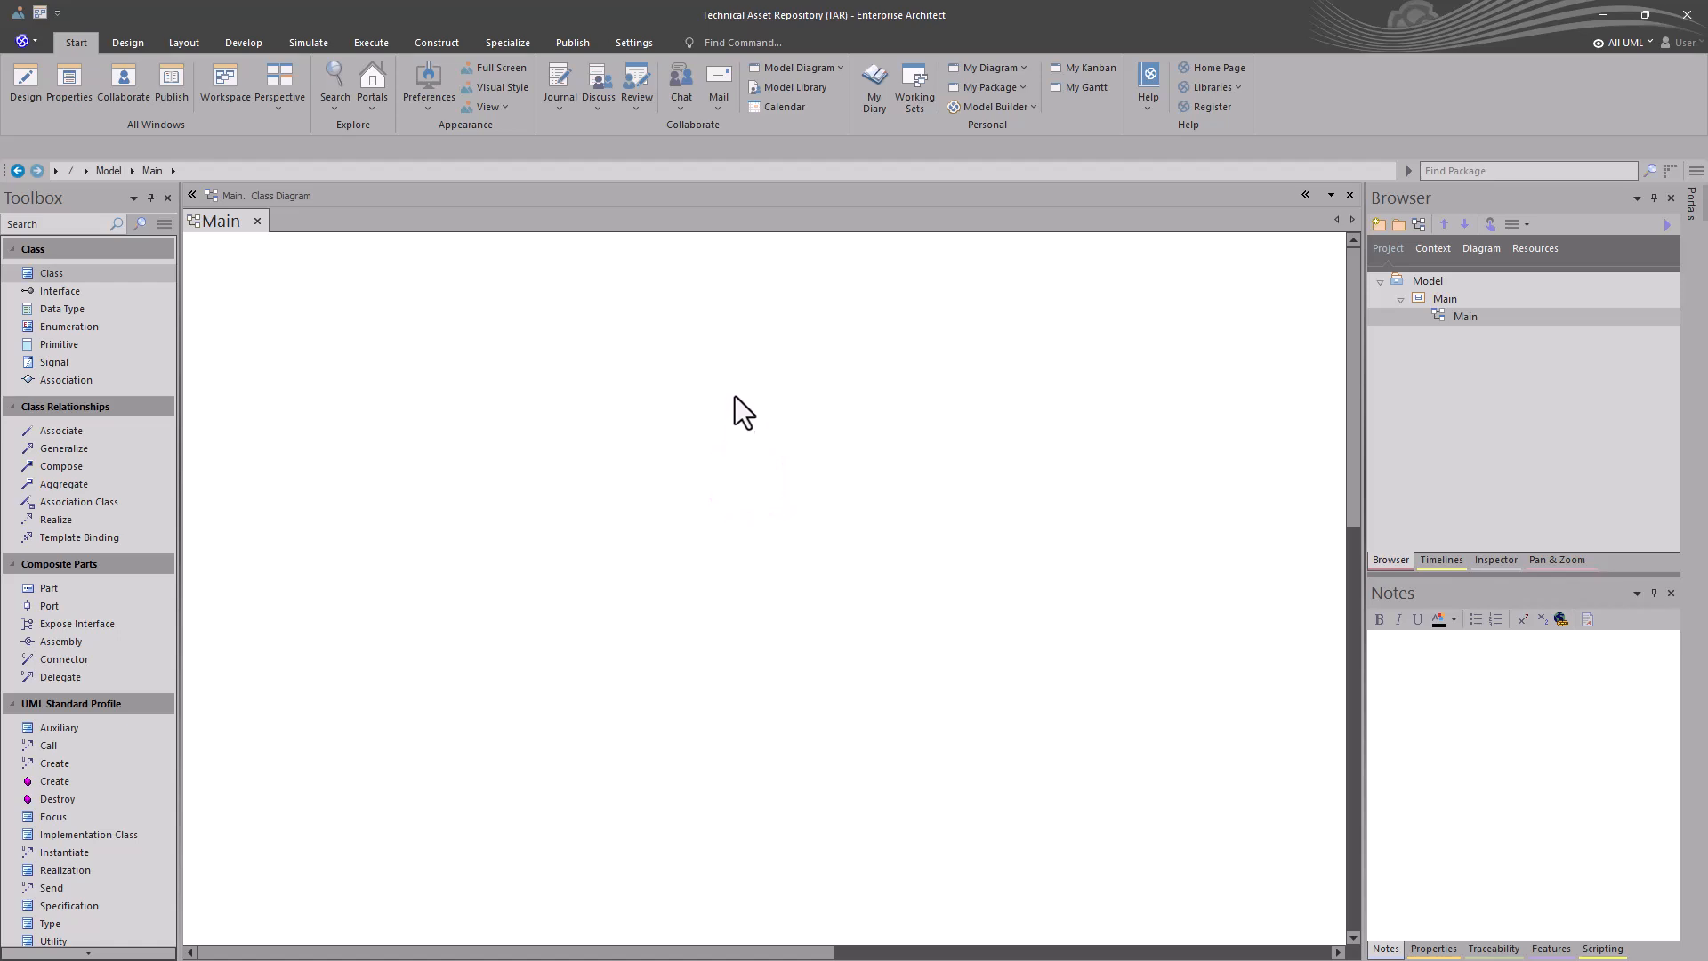
pyautogui.rightClick(725, 360)
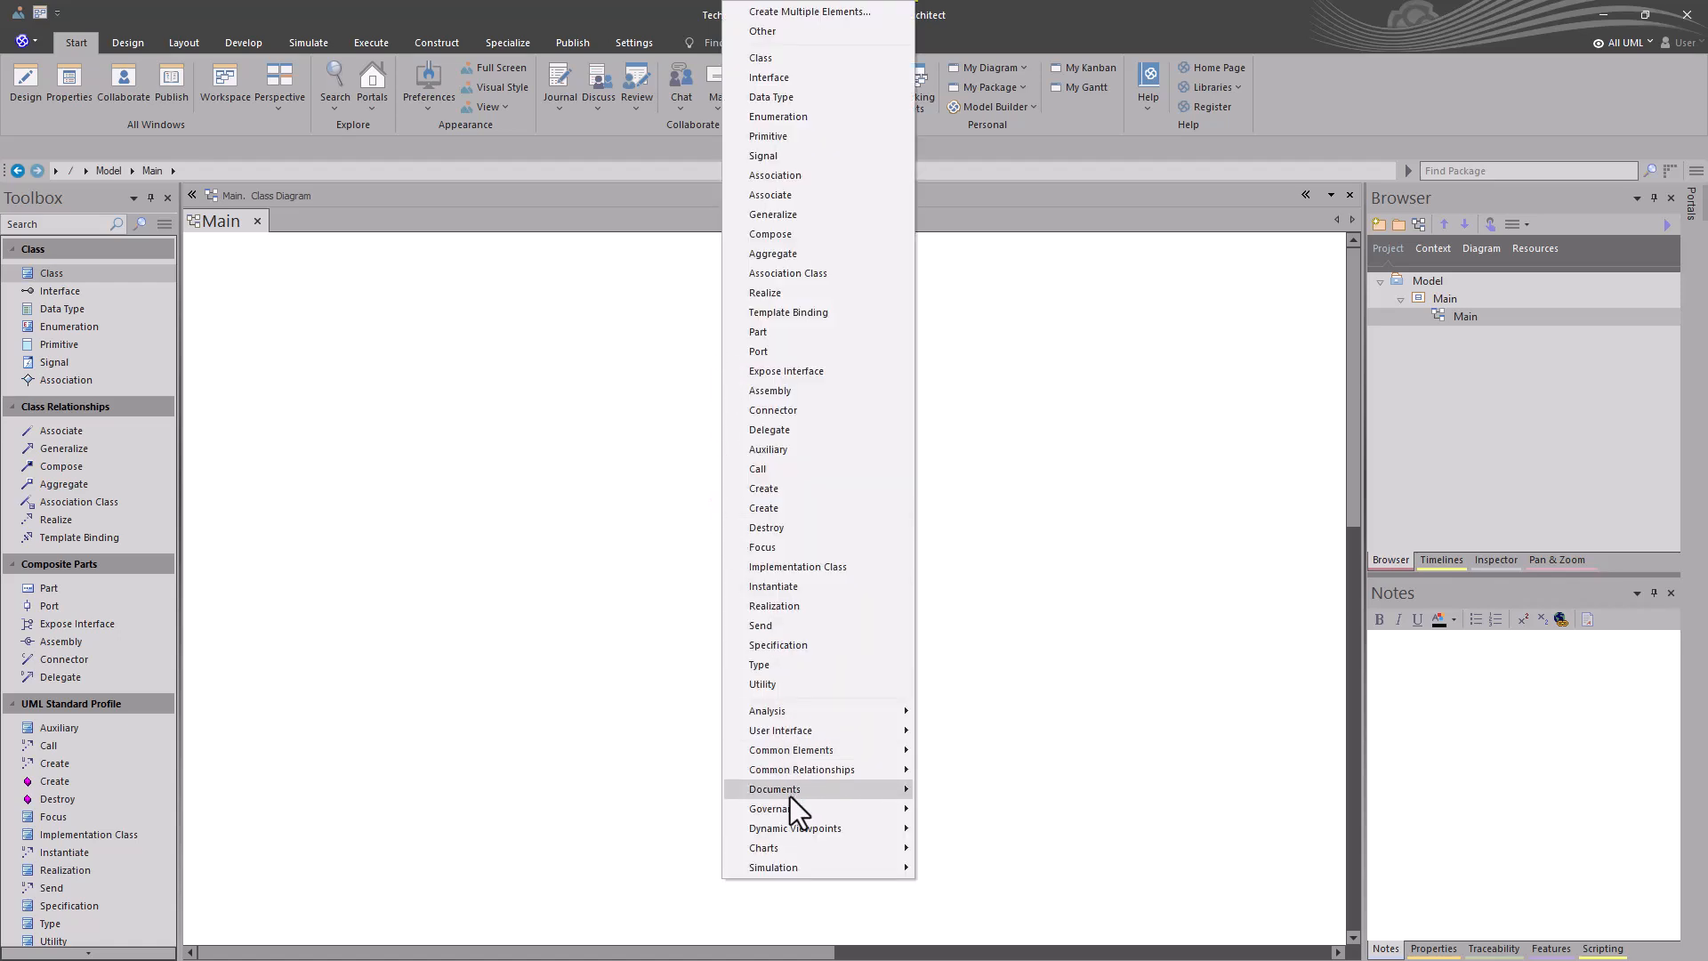
pyautogui.moveTo(789, 794)
pyautogui.click(954, 797)
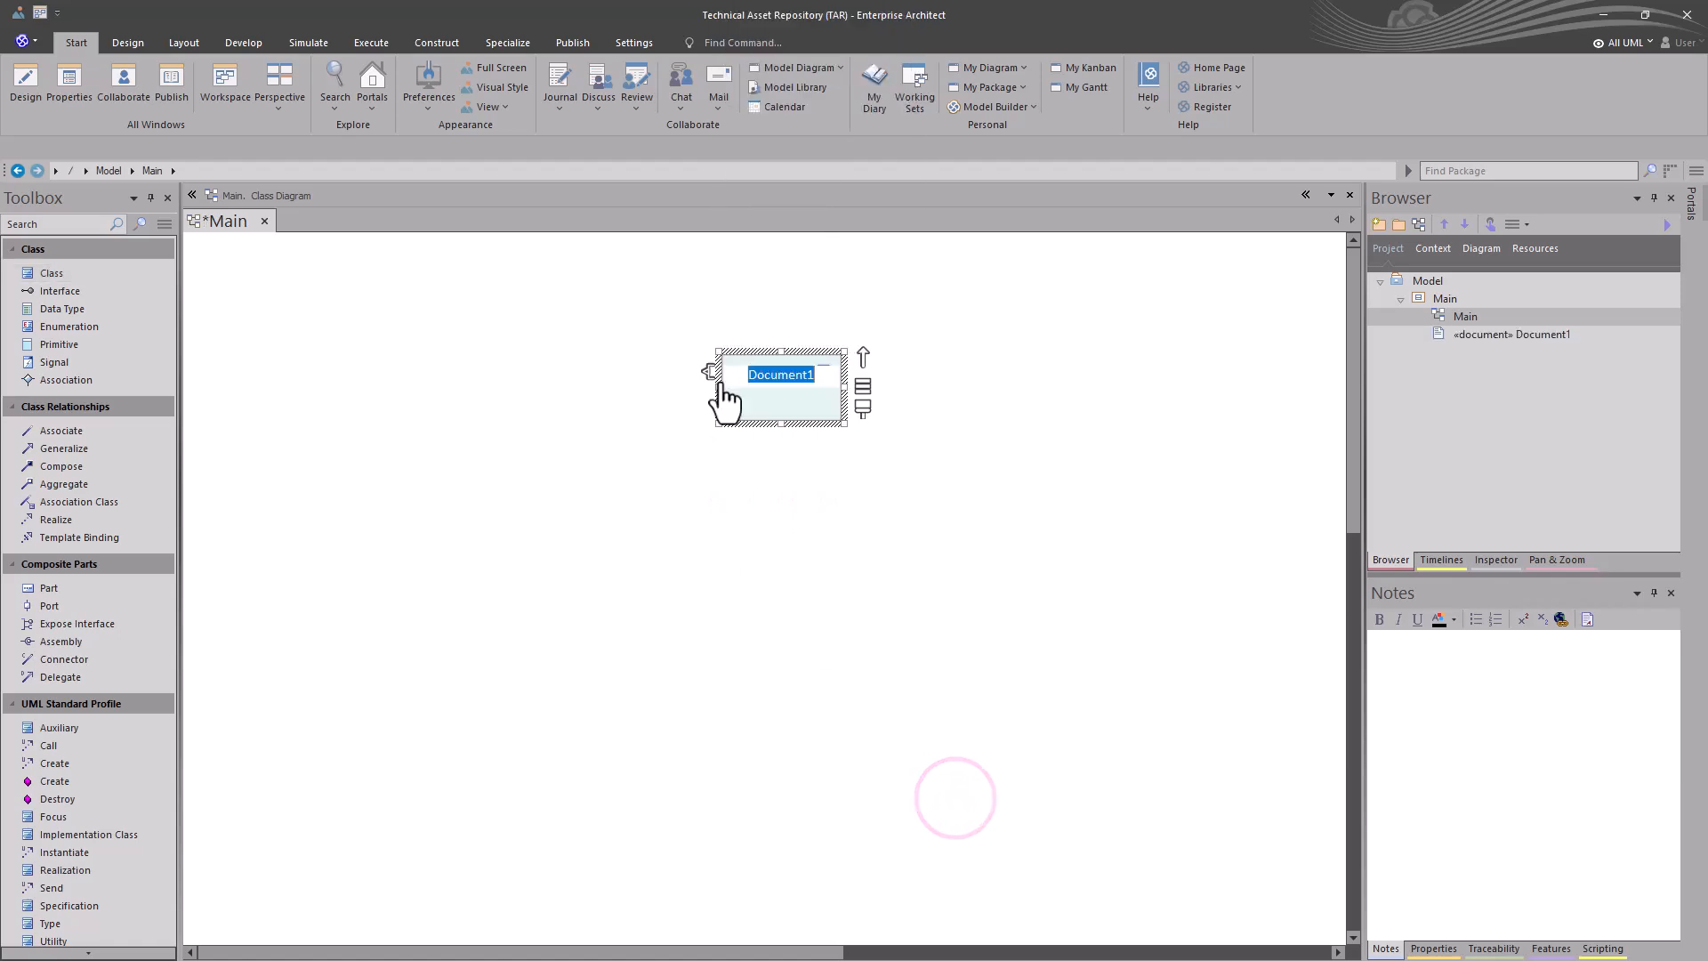
pyautogui.moveTo(816, 397); pyautogui.dragTo(1067, 315)
# - Create the document element's linked document with template None, paste in the Asset Repository text, and review it from the beginning
pyautogui.doubleClick(1067, 315)
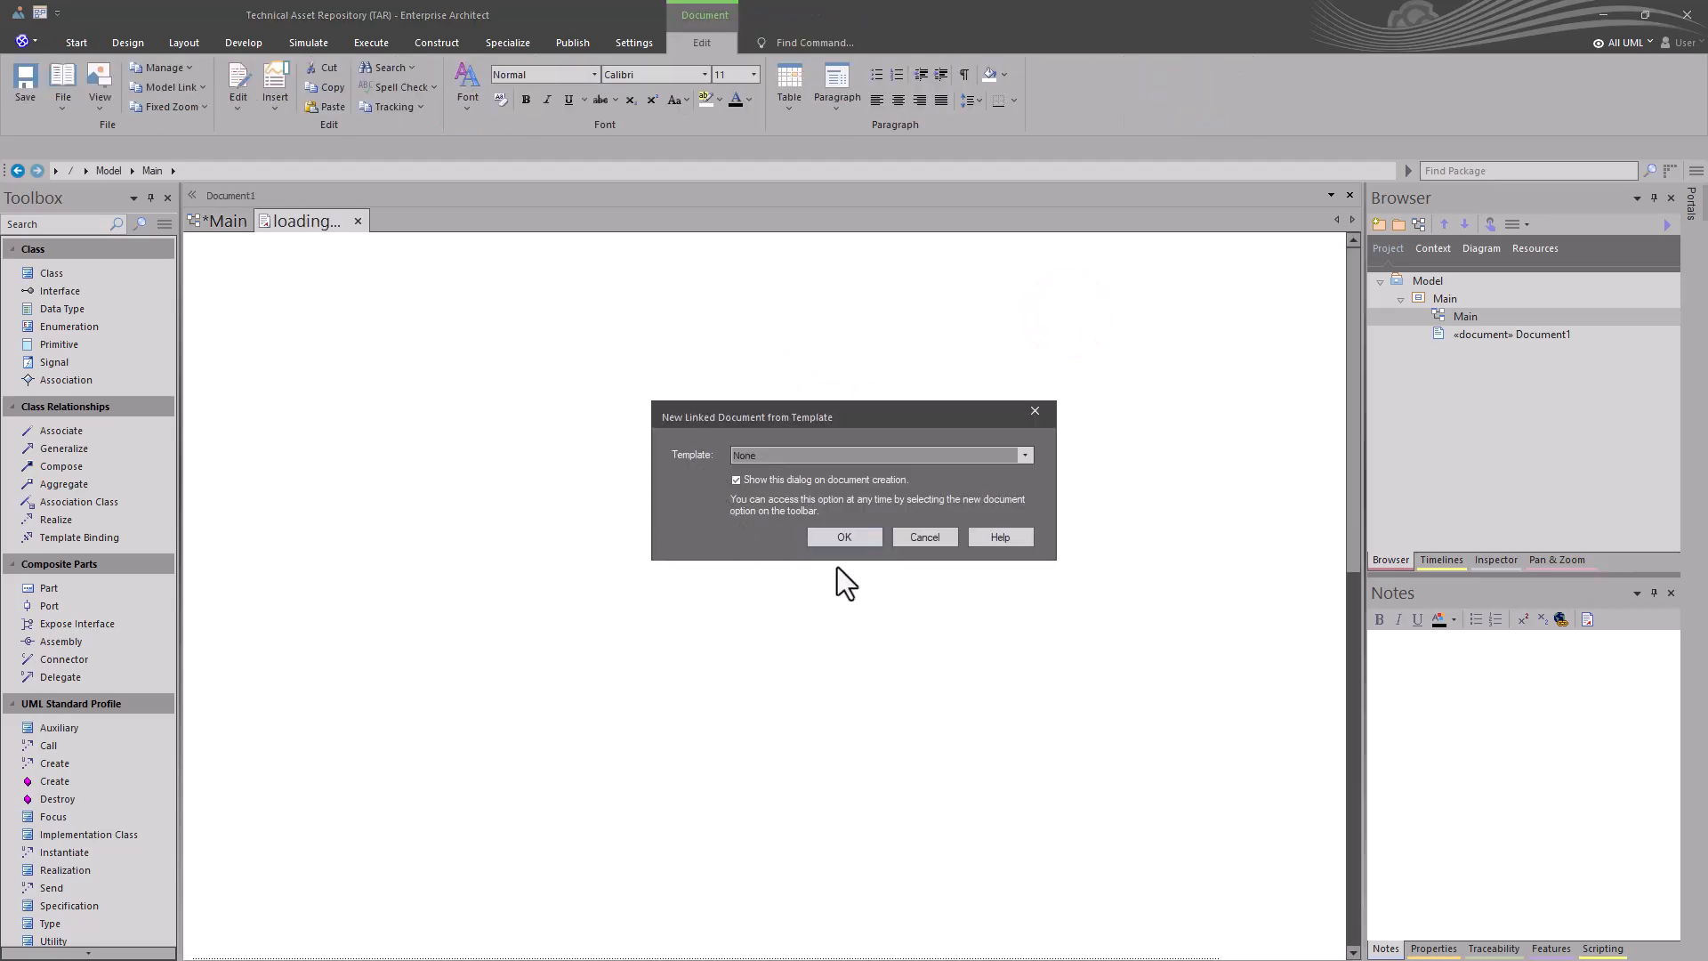
pyautogui.click(842, 537)
pyautogui.click(749, 508)
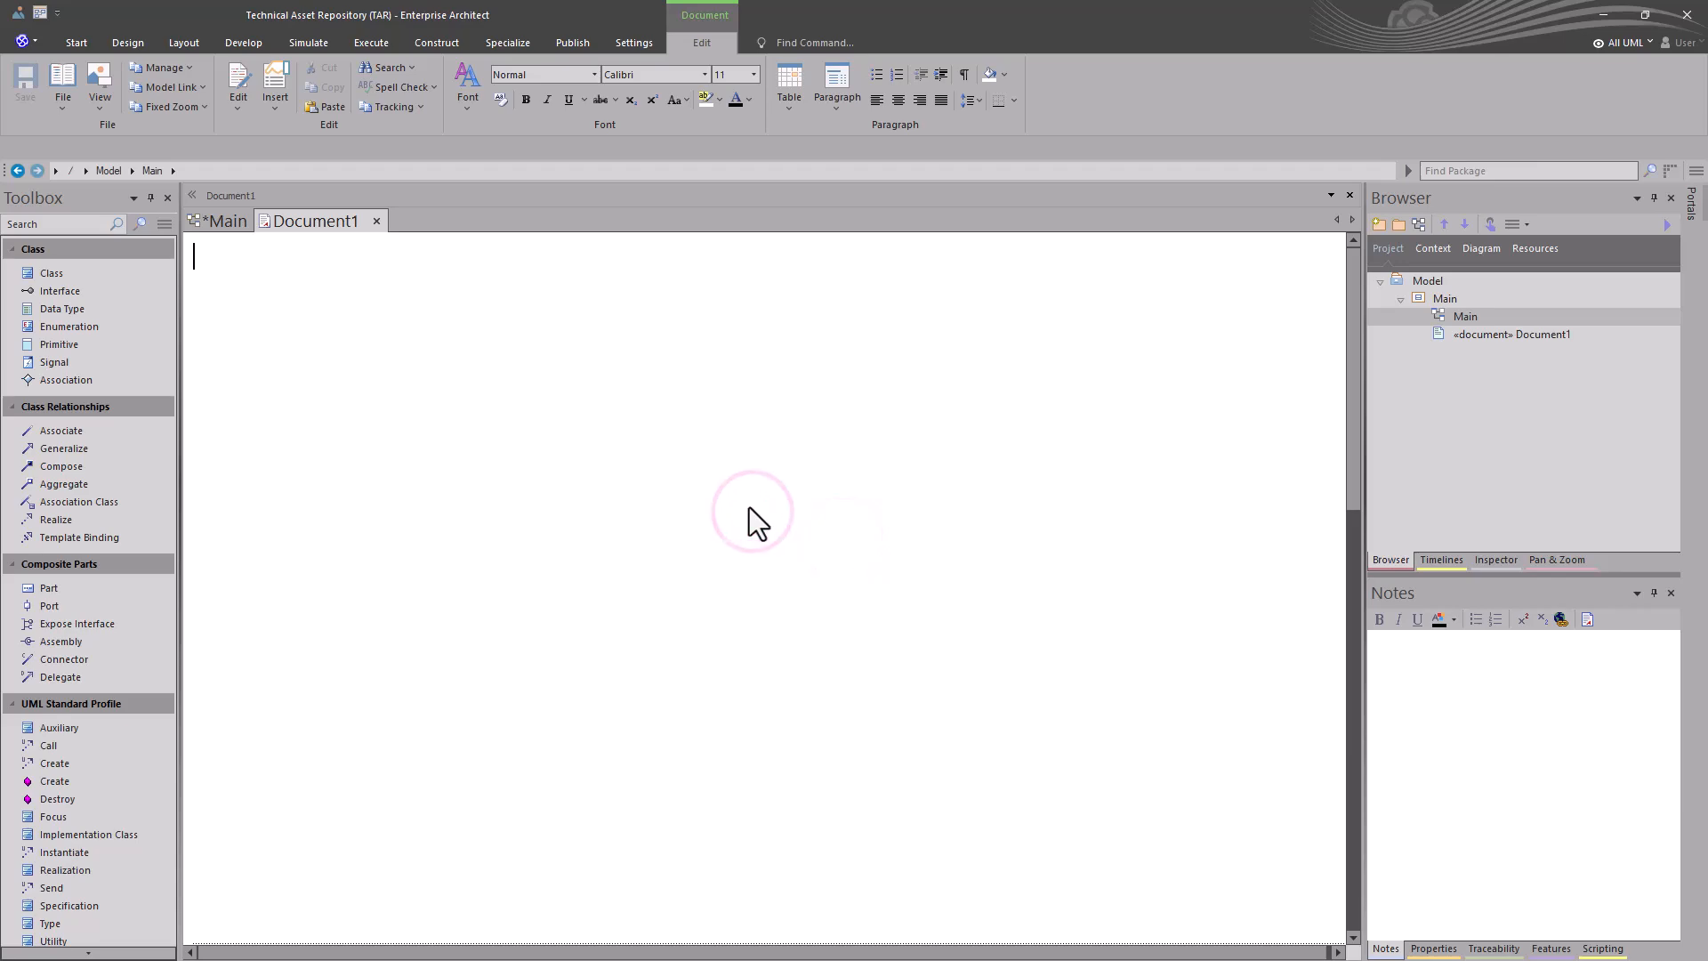
pyautogui.hotkey('ctrl', 'v')
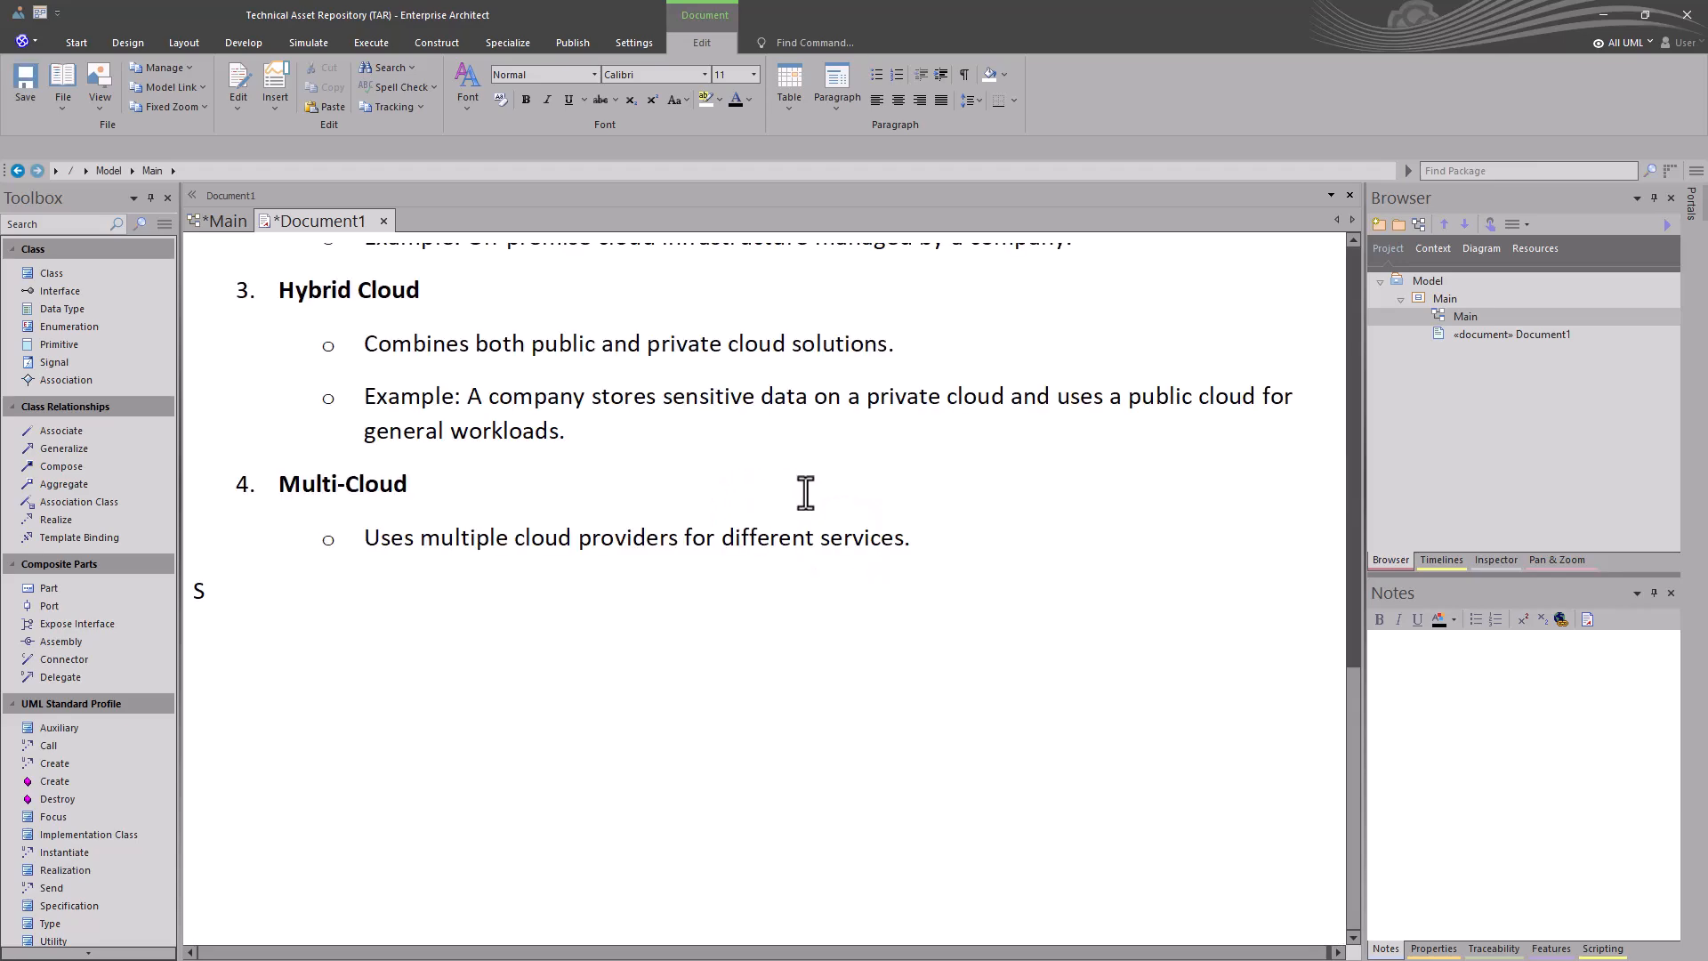
pyautogui.hotkey('ctrl', 'Home')
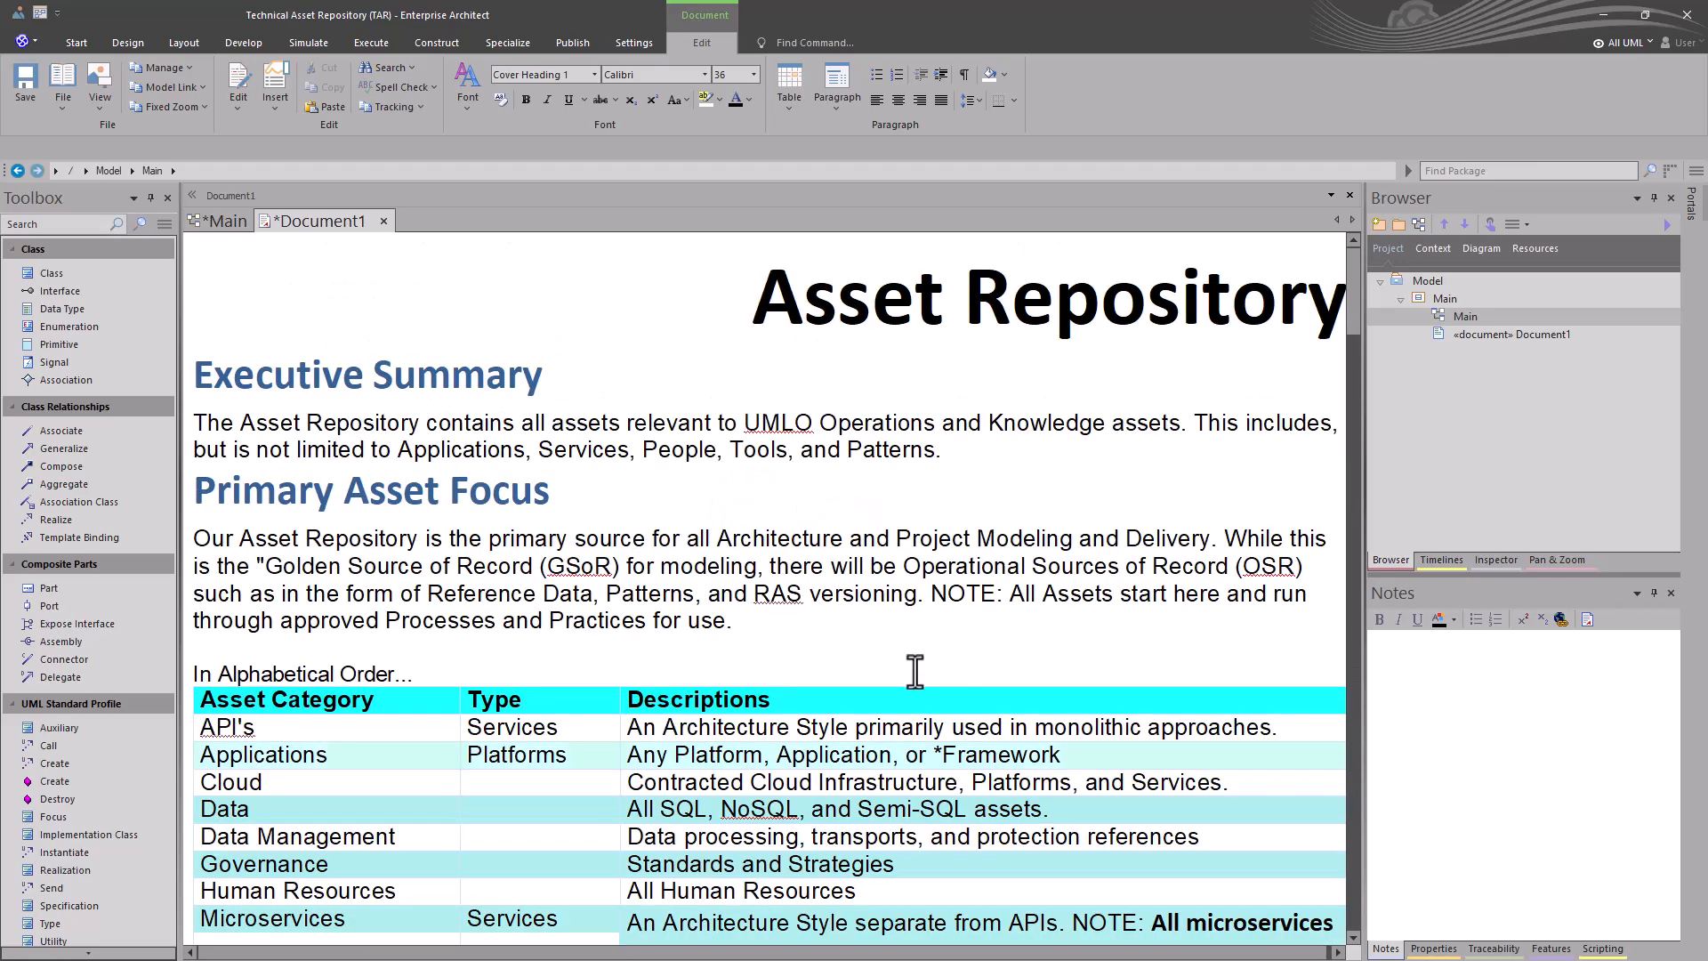
pyautogui.scroll(-3, 731, 678)
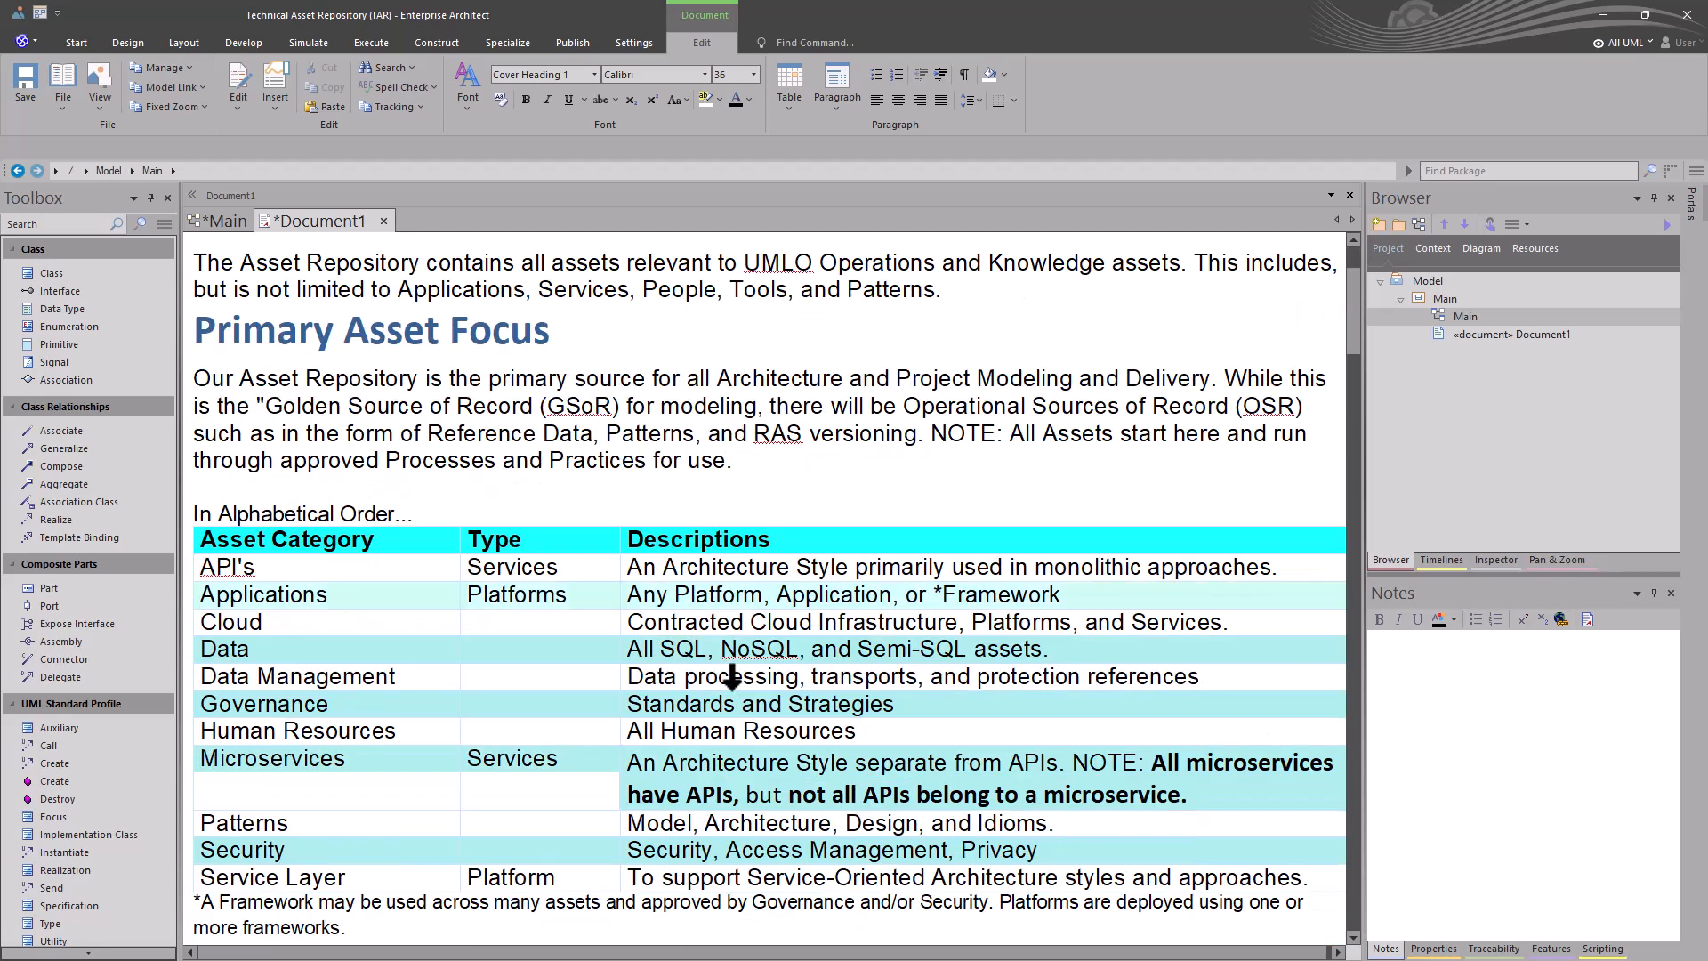
pyautogui.scroll(-3, 731, 678)
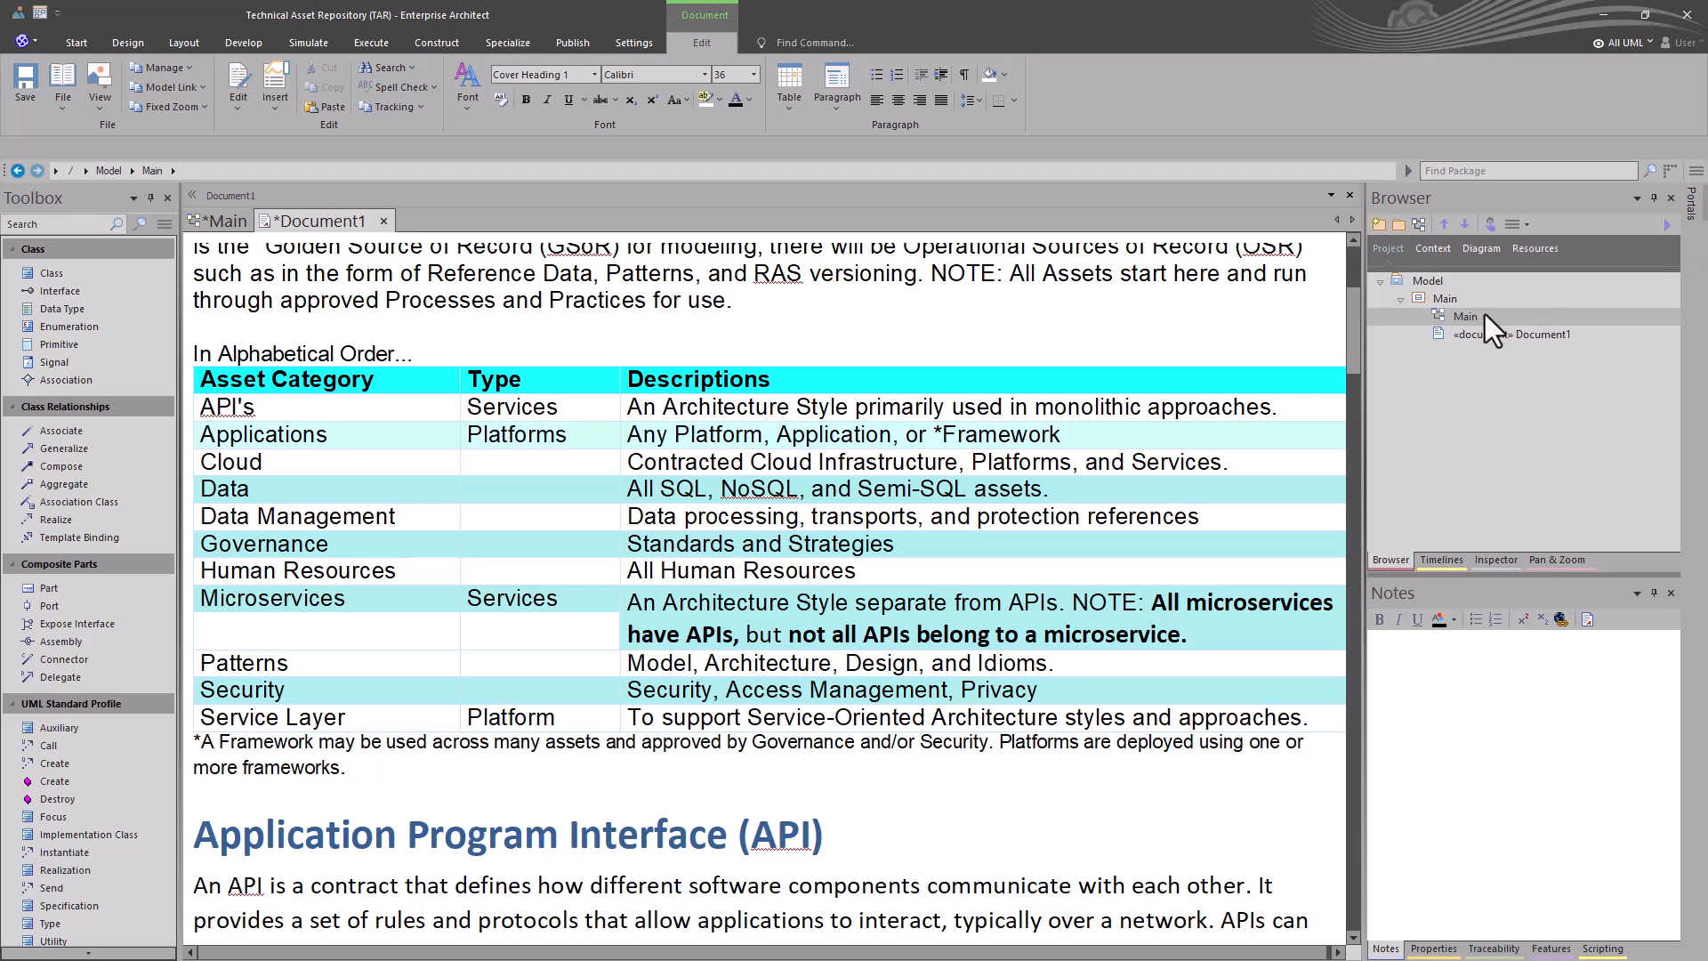
# - Examine the Understanding Our TAR document and the diagrams in the APIs and Applications packages, then close the document
pyautogui.click(1400, 299)
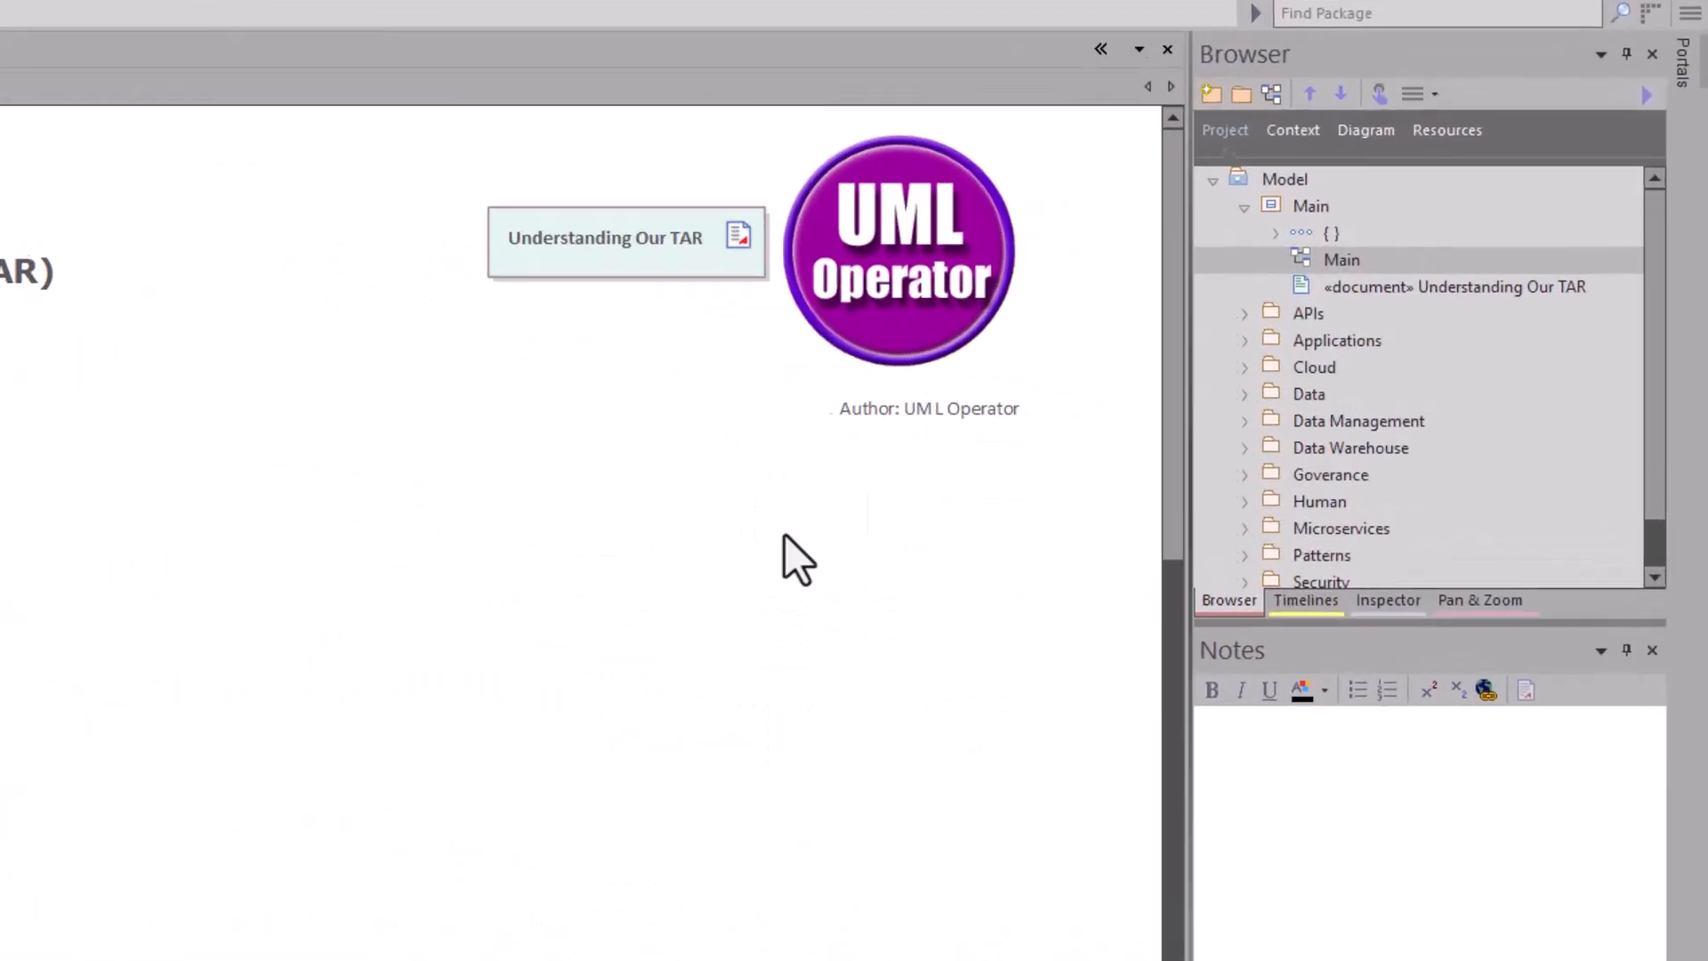
pyautogui.doubleClick(529, 245)
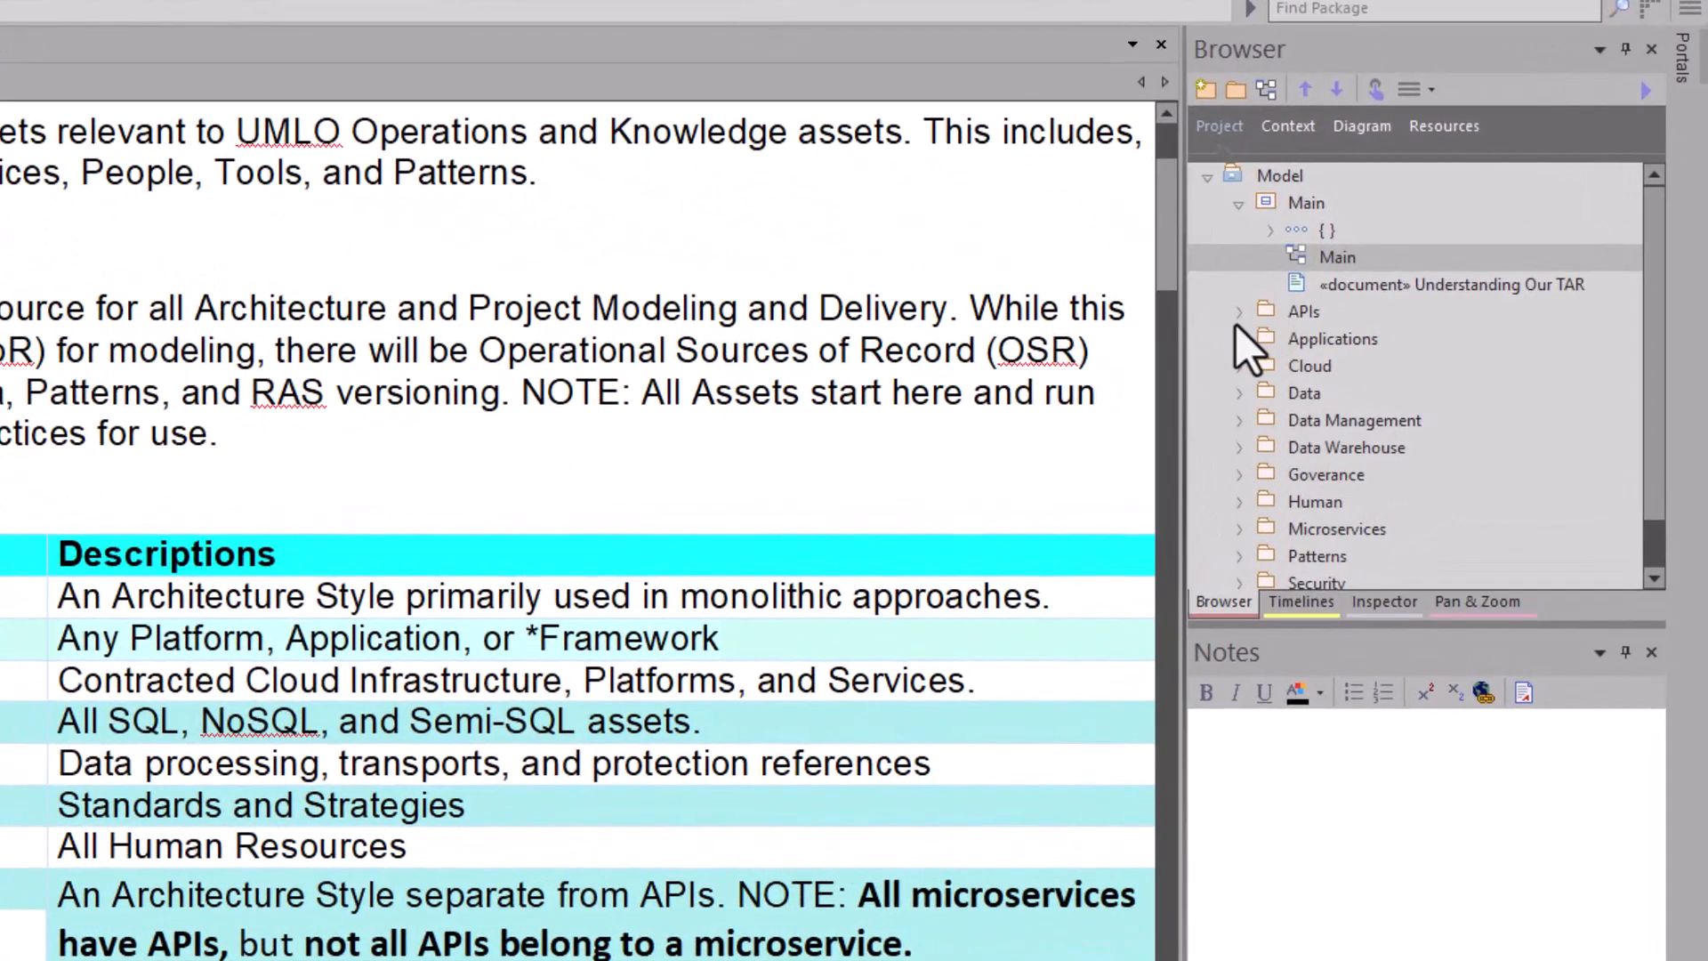
pyautogui.click(1255, 317)
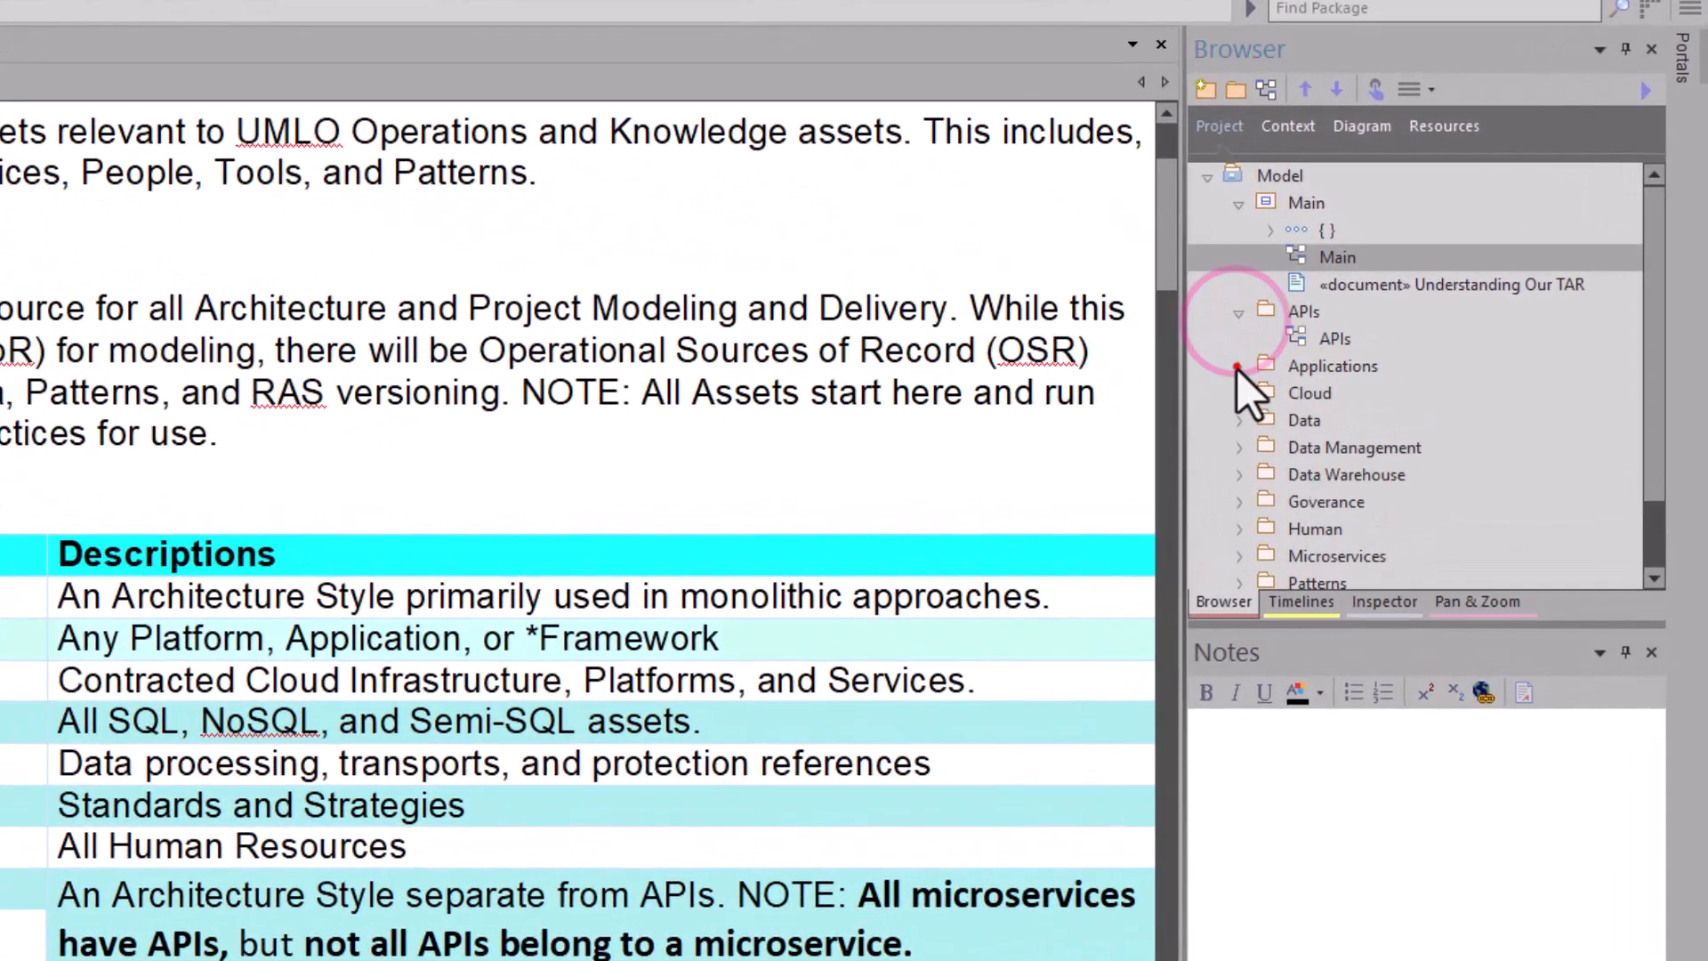
pyautogui.click(1255, 344)
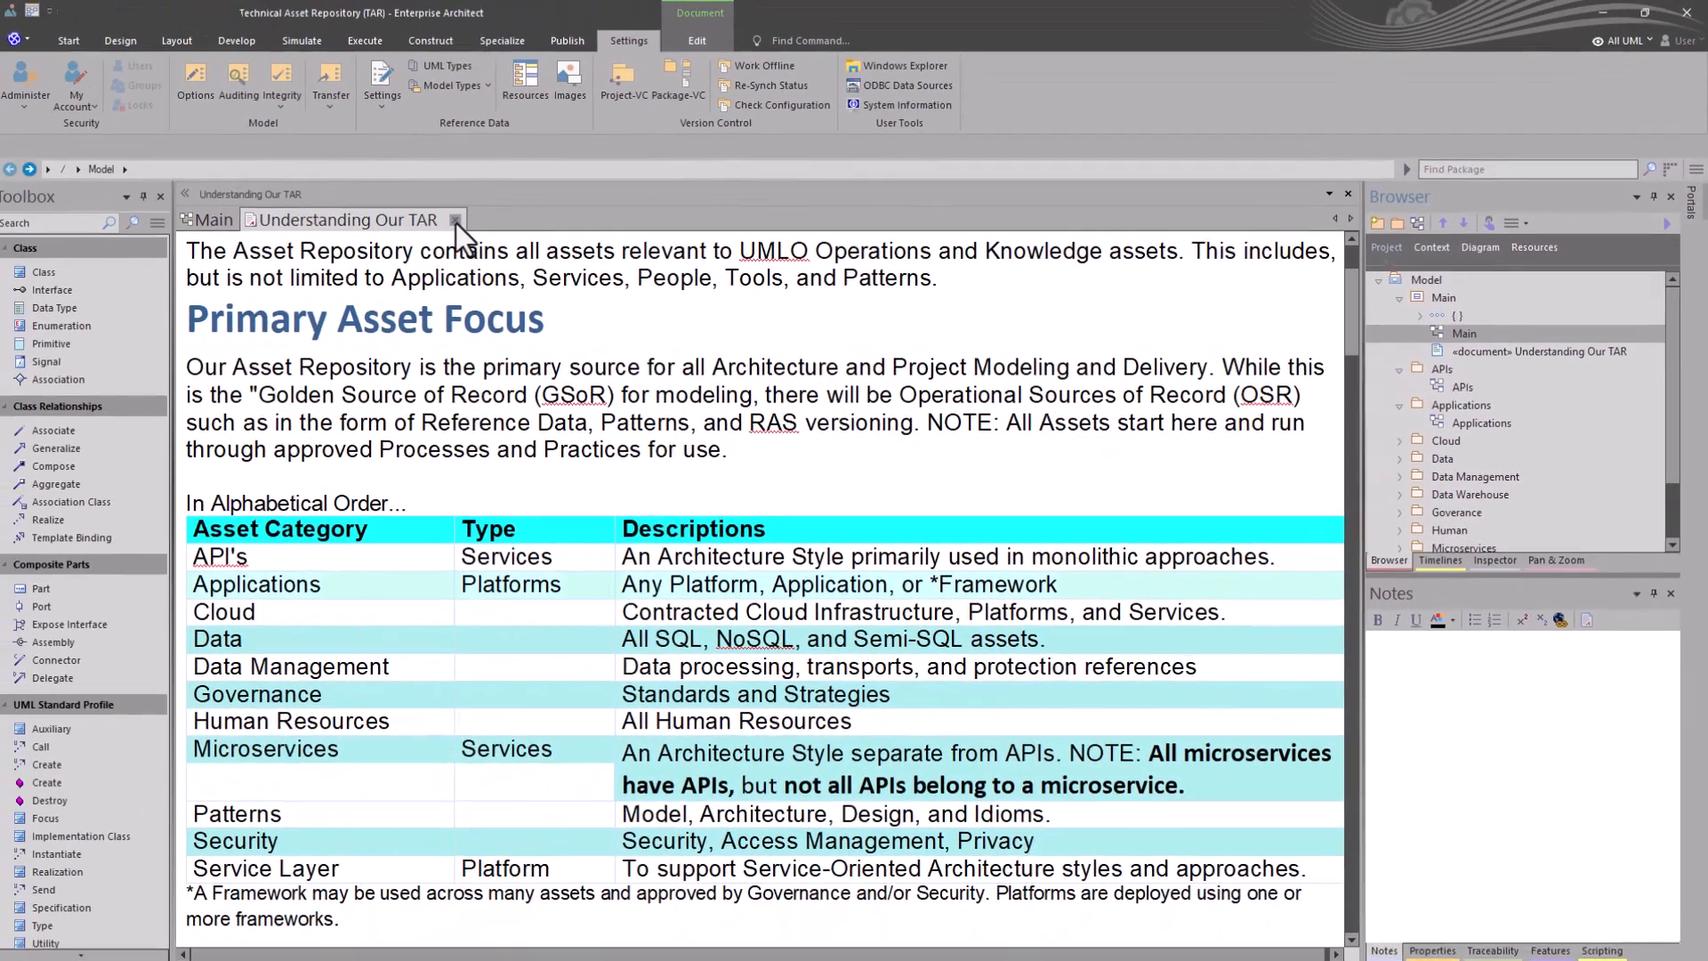
pyautogui.click(455, 220)
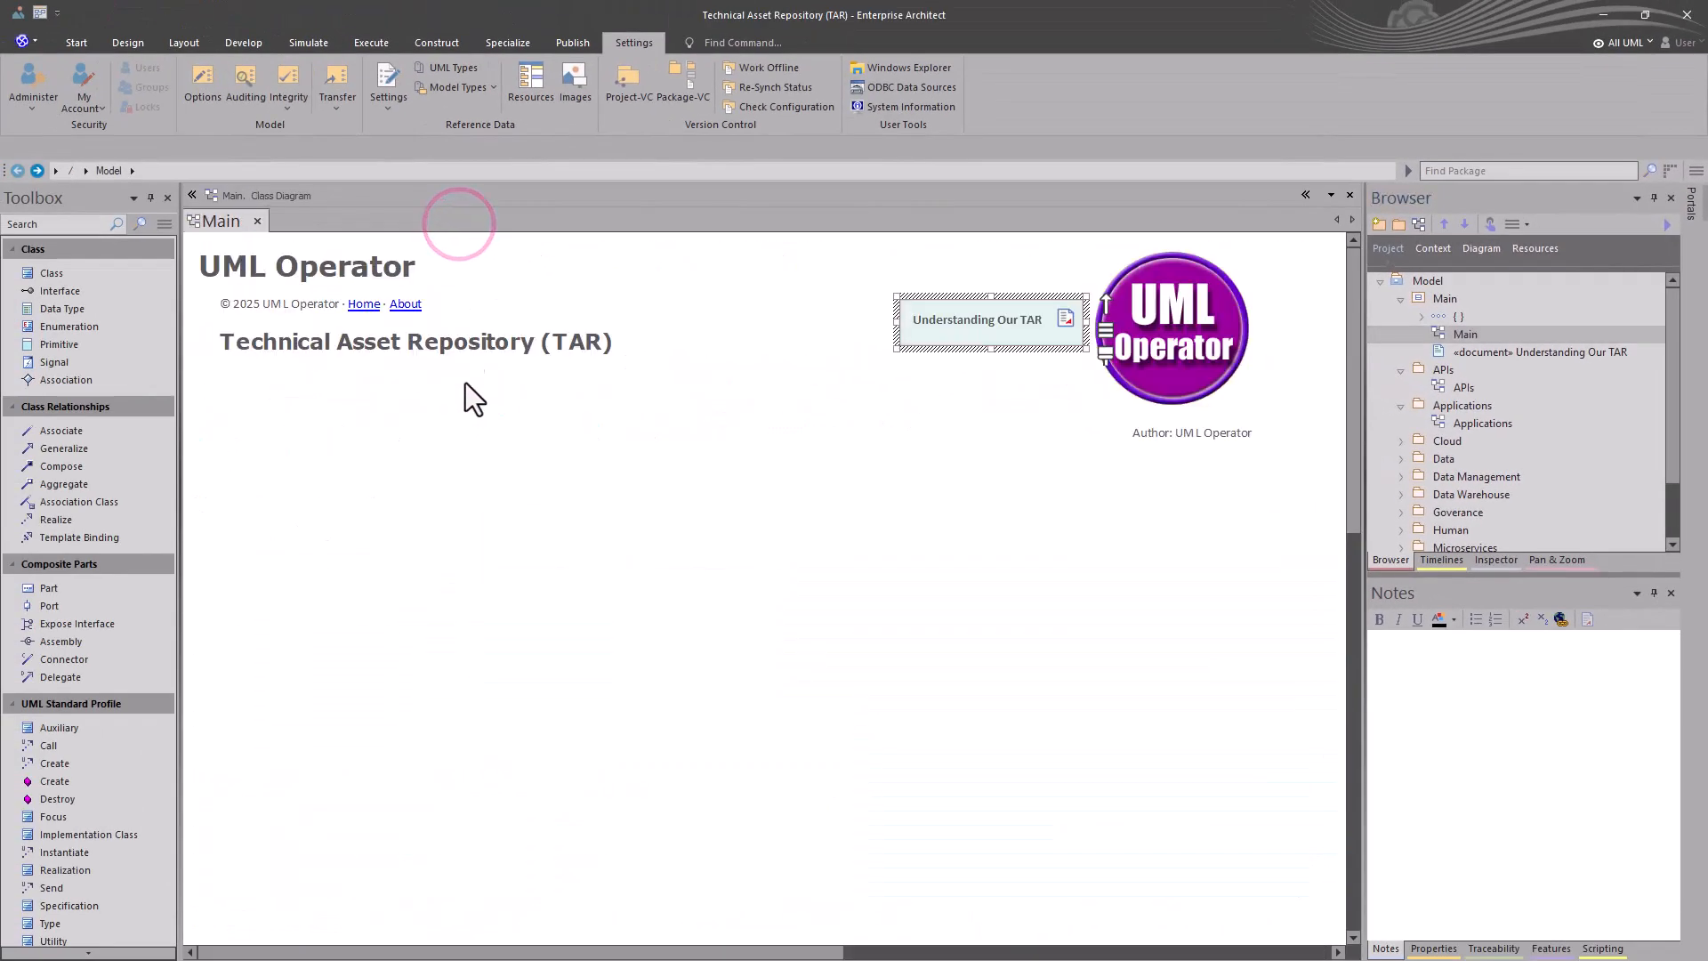
# - Collapse the Main package and reset the sort order of the Model root's contents
pyautogui.click(1398, 299)
pyautogui.click(1441, 335)
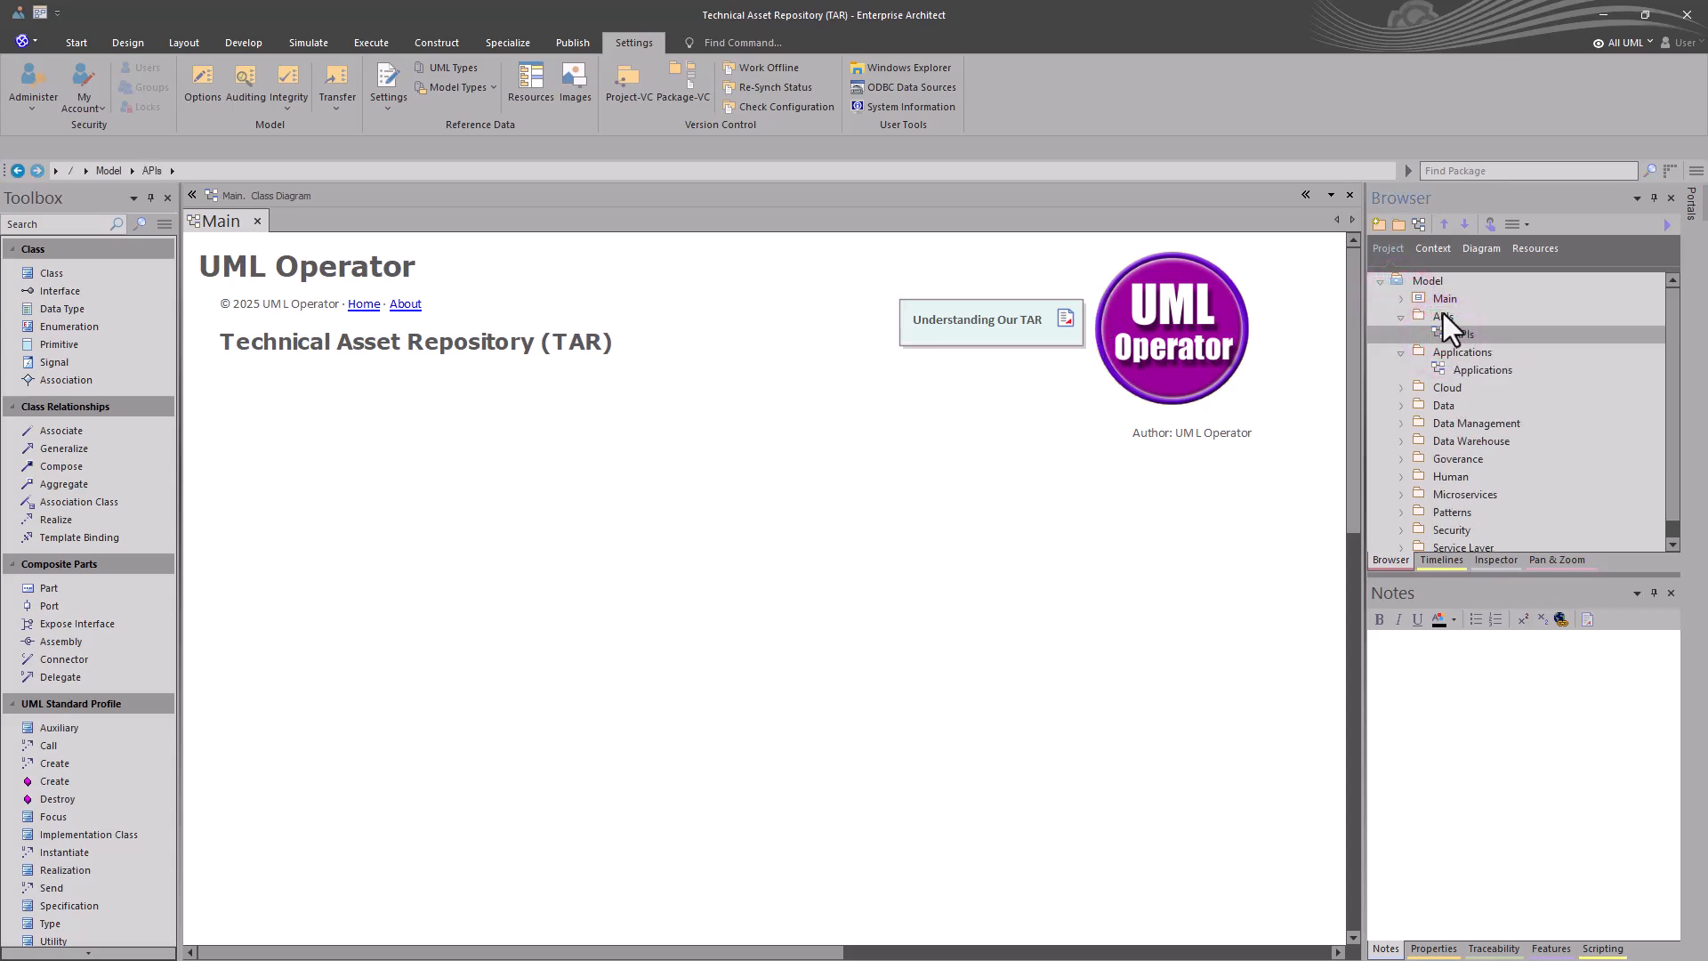
pyautogui.rightClick(1422, 283)
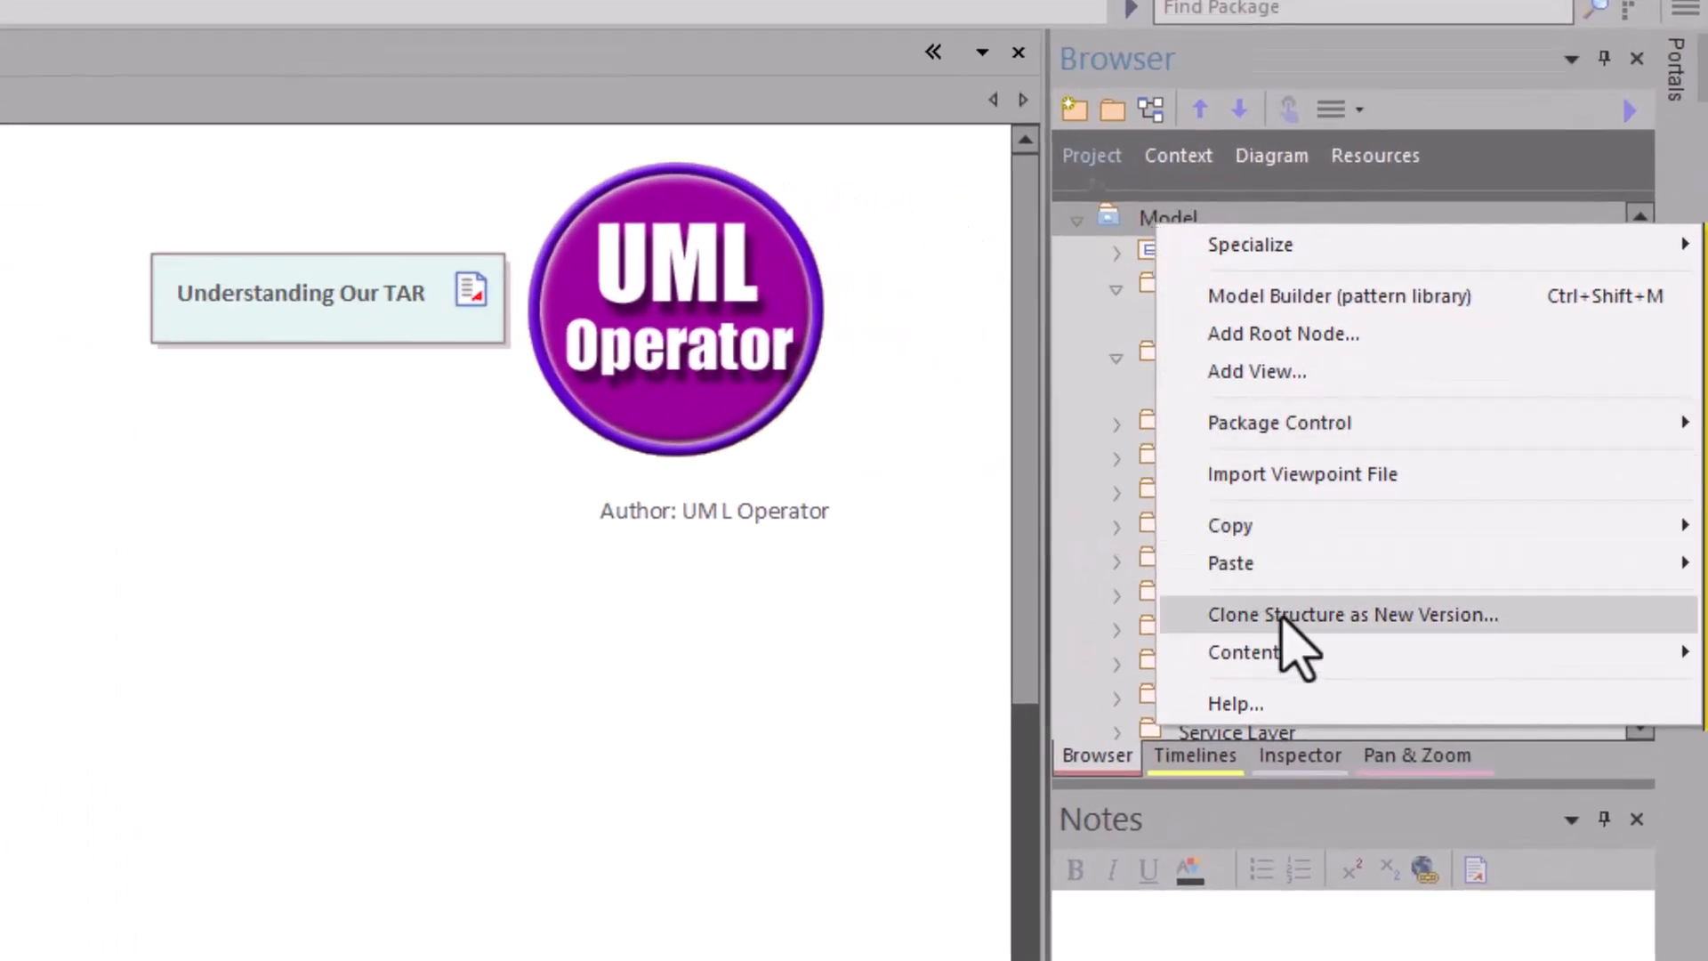
pyautogui.moveTo(1308, 652)
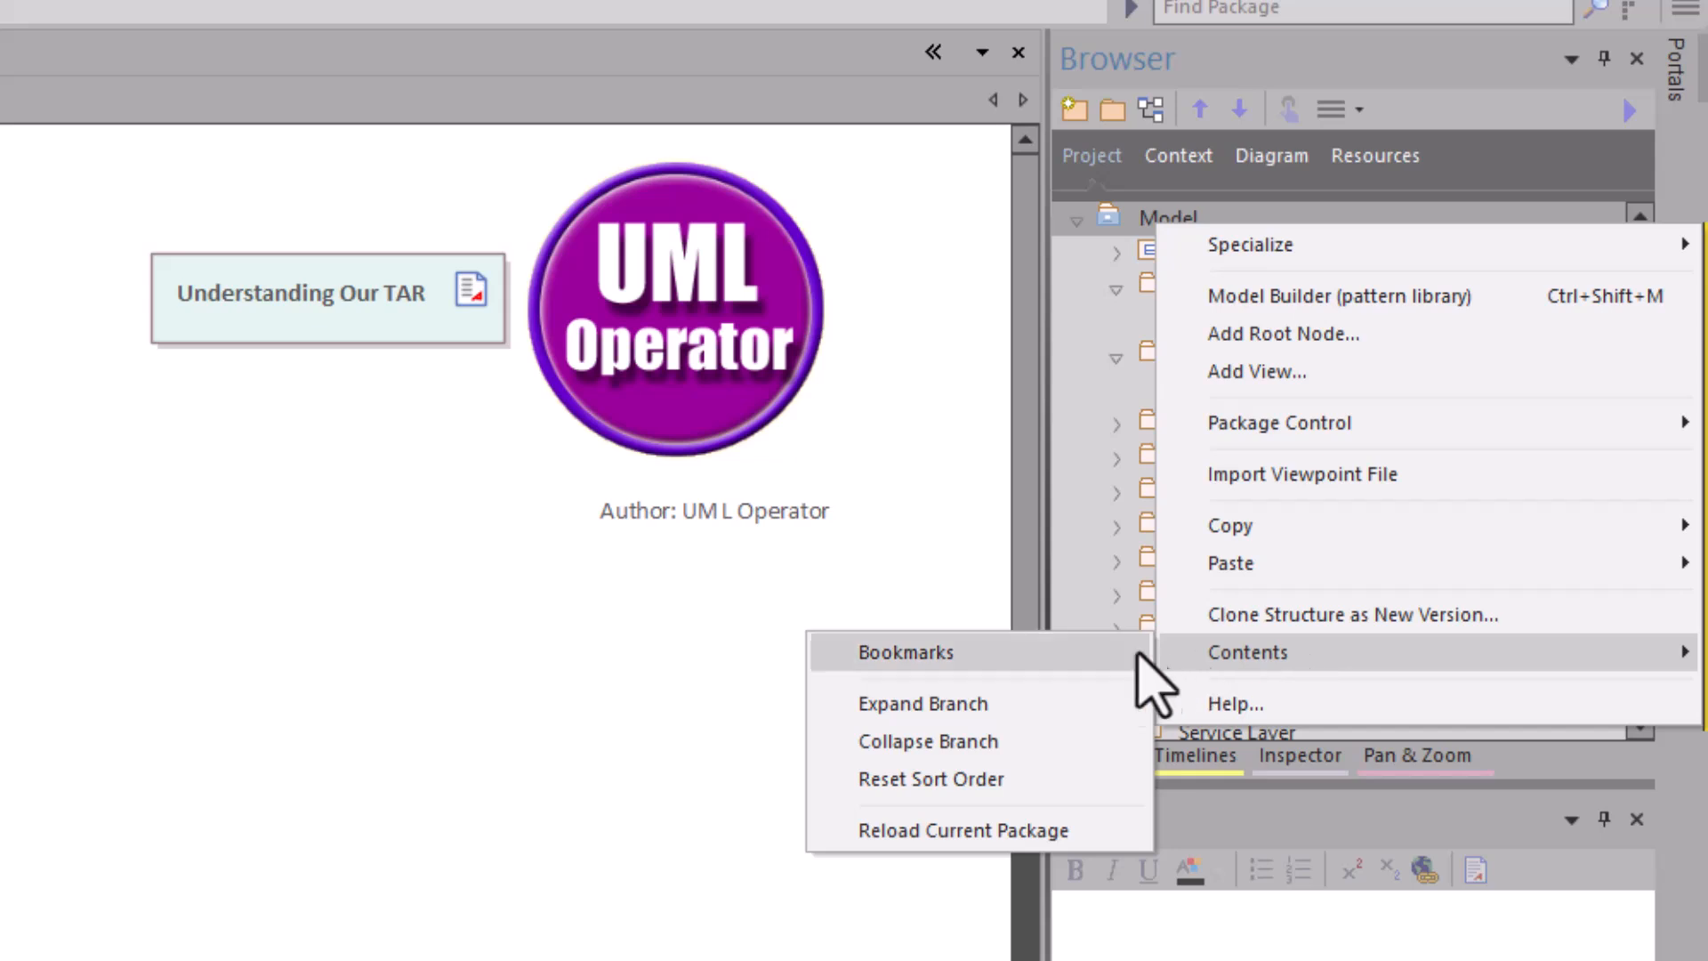
pyautogui.click(956, 780)
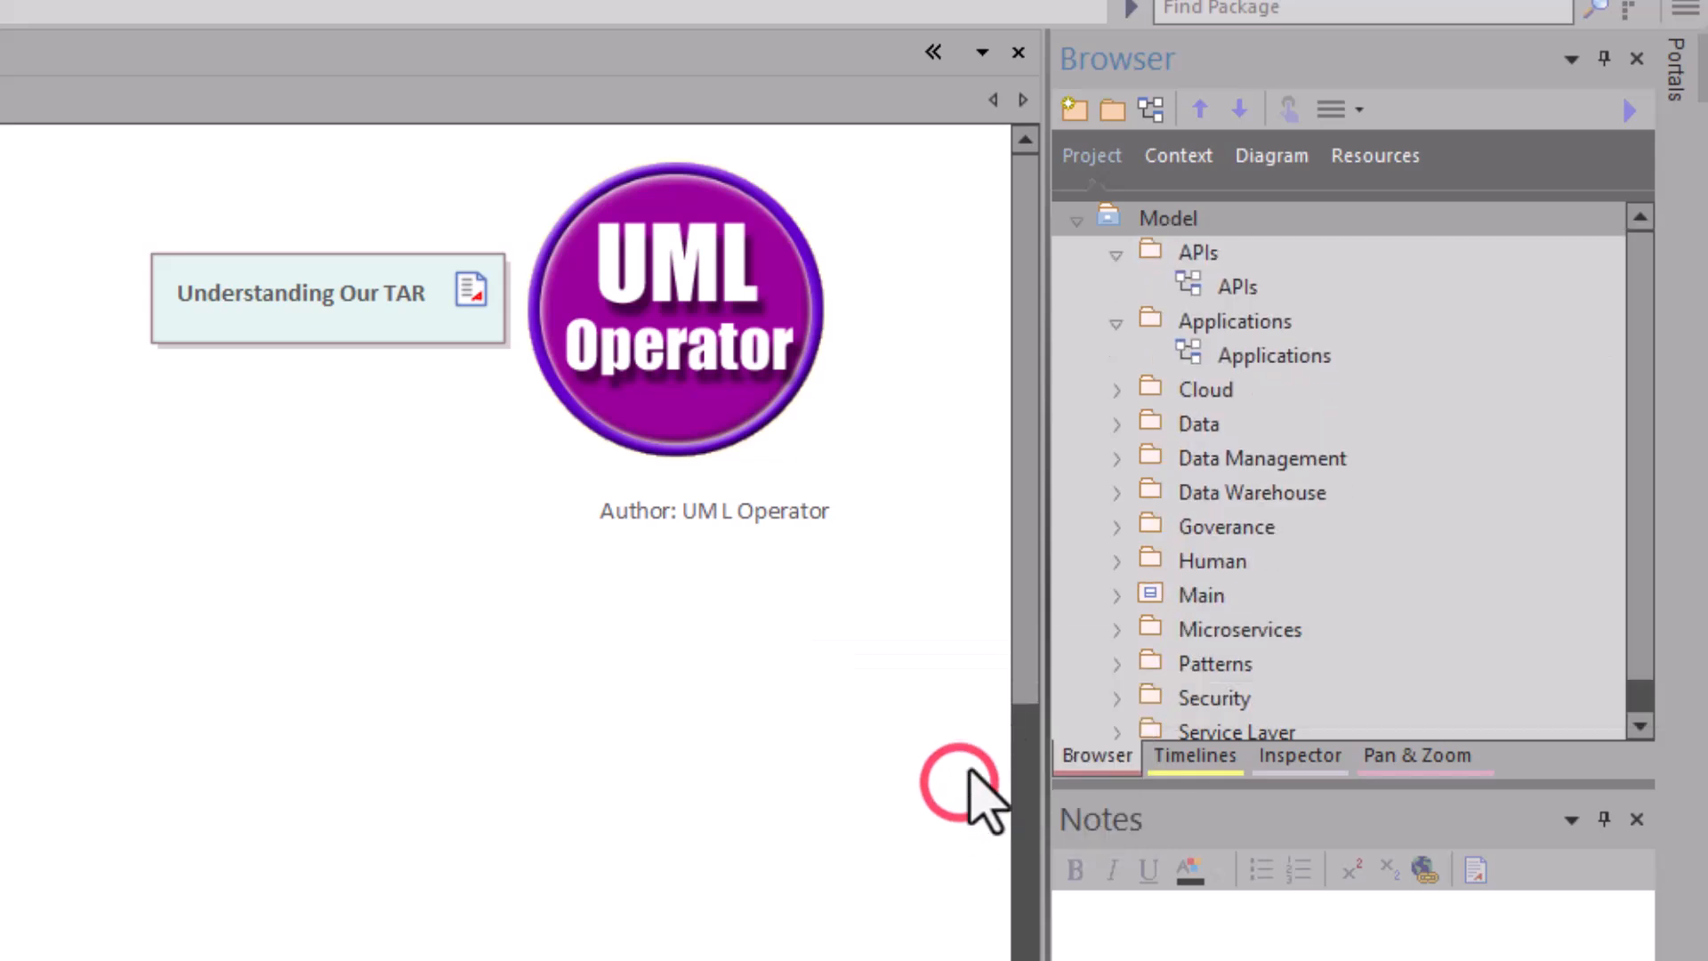
# - Move the Main package up to first place under Model, then select the APIs diagram
pyautogui.click(1162, 596)
pyautogui.click(1198, 112)
pyautogui.click(1198, 112)
pyautogui.click(1196, 118)
pyautogui.click(1196, 117)
pyautogui.click(1196, 118)
pyautogui.click(1196, 117)
pyautogui.click(1196, 117)
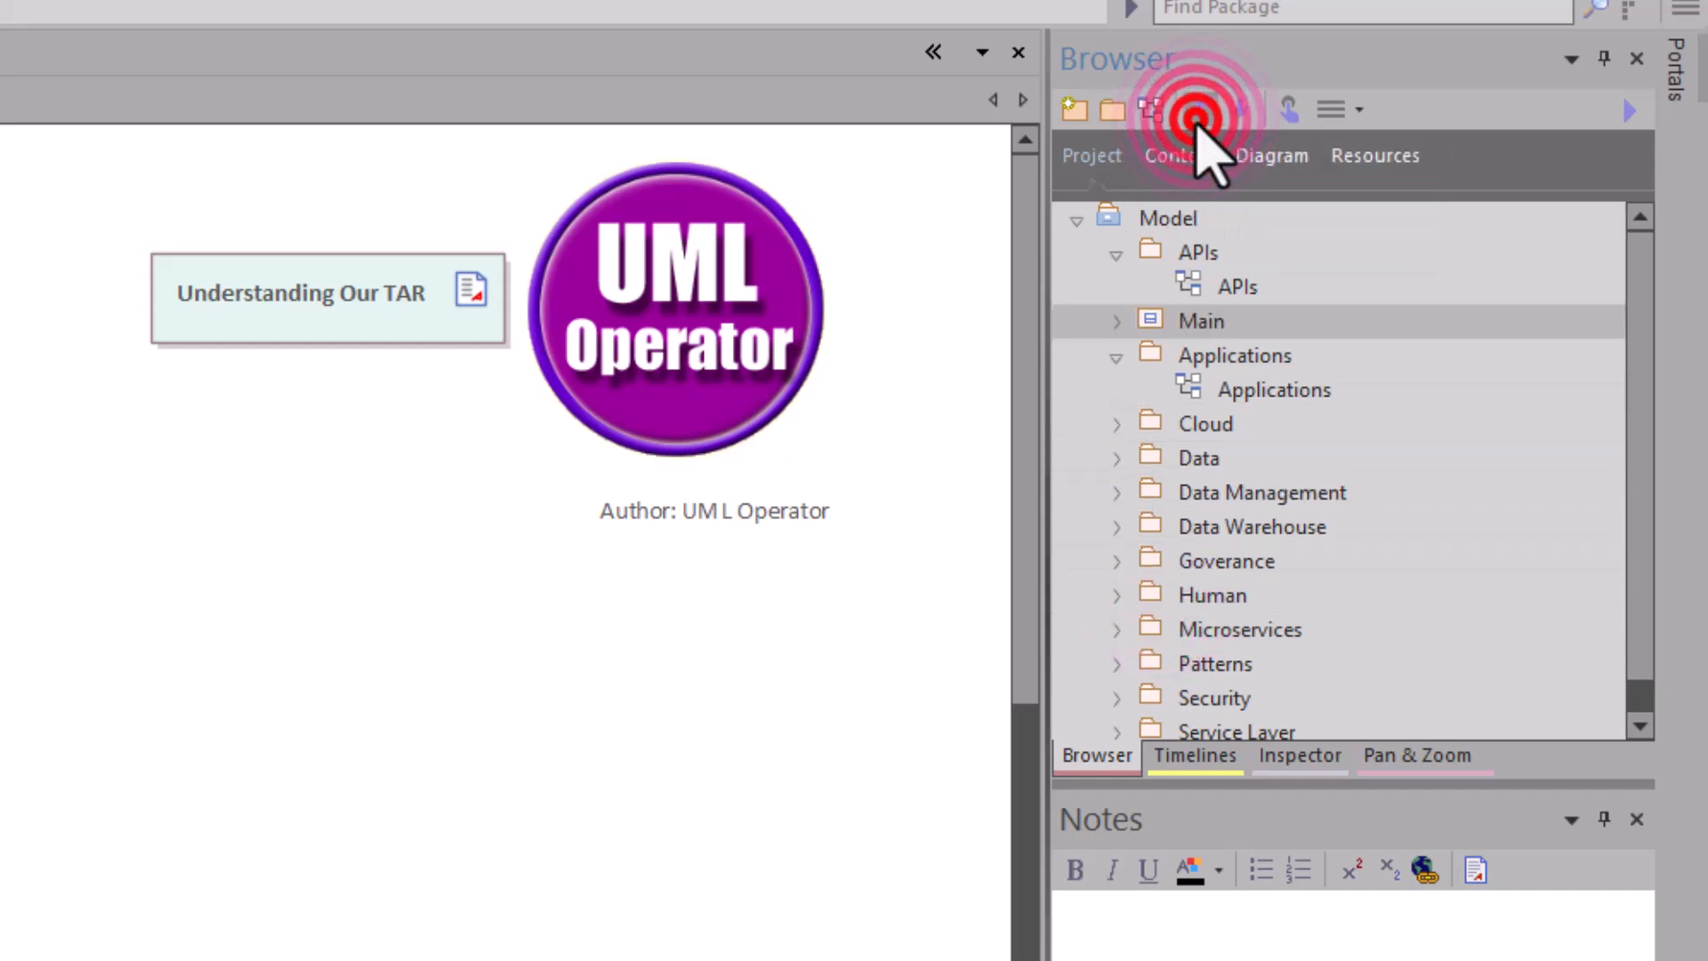
pyautogui.click(1196, 117)
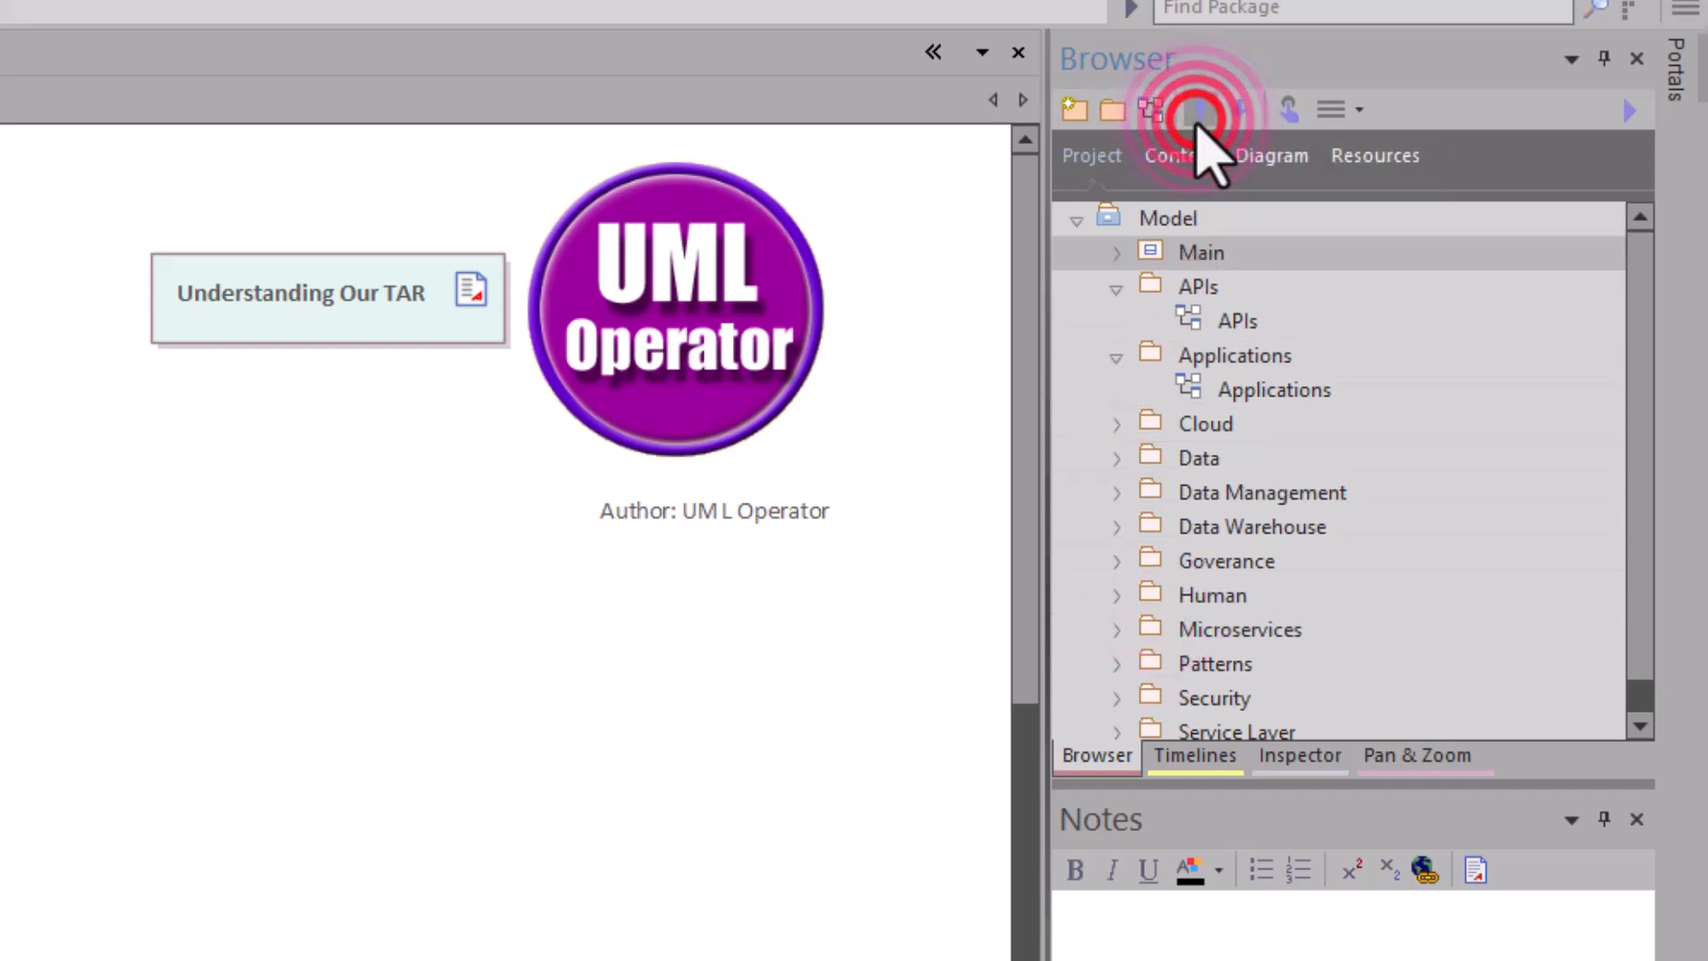
pyautogui.click(1196, 325)
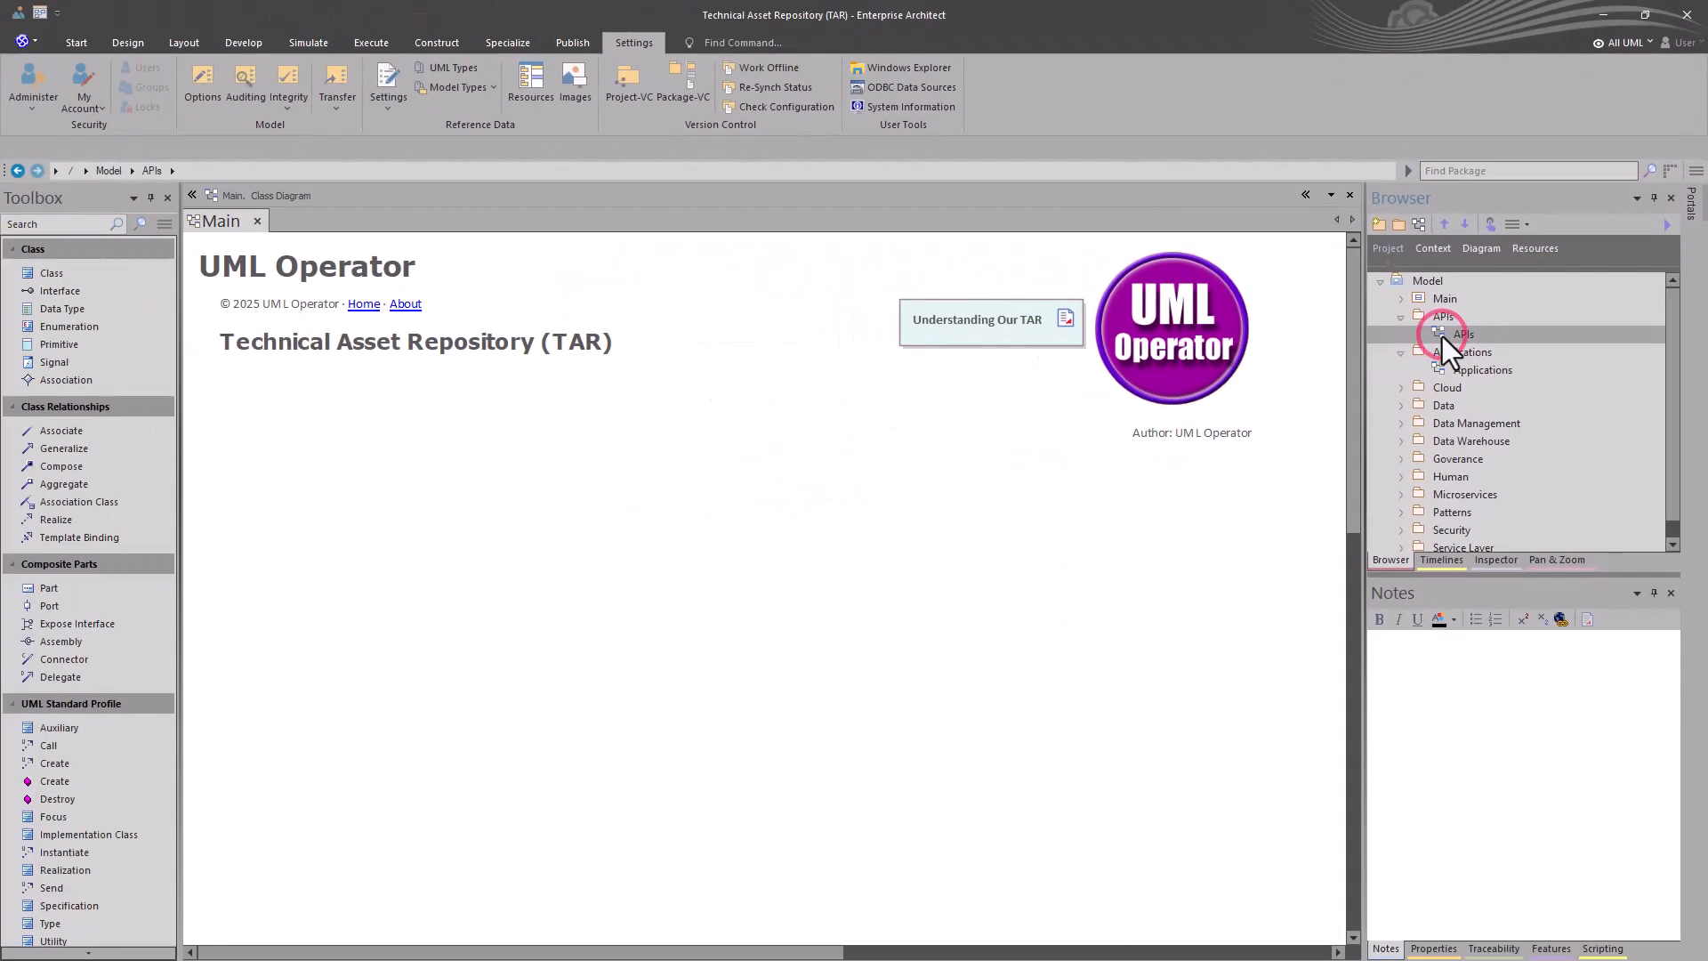
# - Place the APIs diagram on the Main diagram as a navigation cell without choosing an image, positioned beneath the Technical Asset Repository heading
pyautogui.moveTo(1326, 344); pyautogui.dragTo(397, 518)
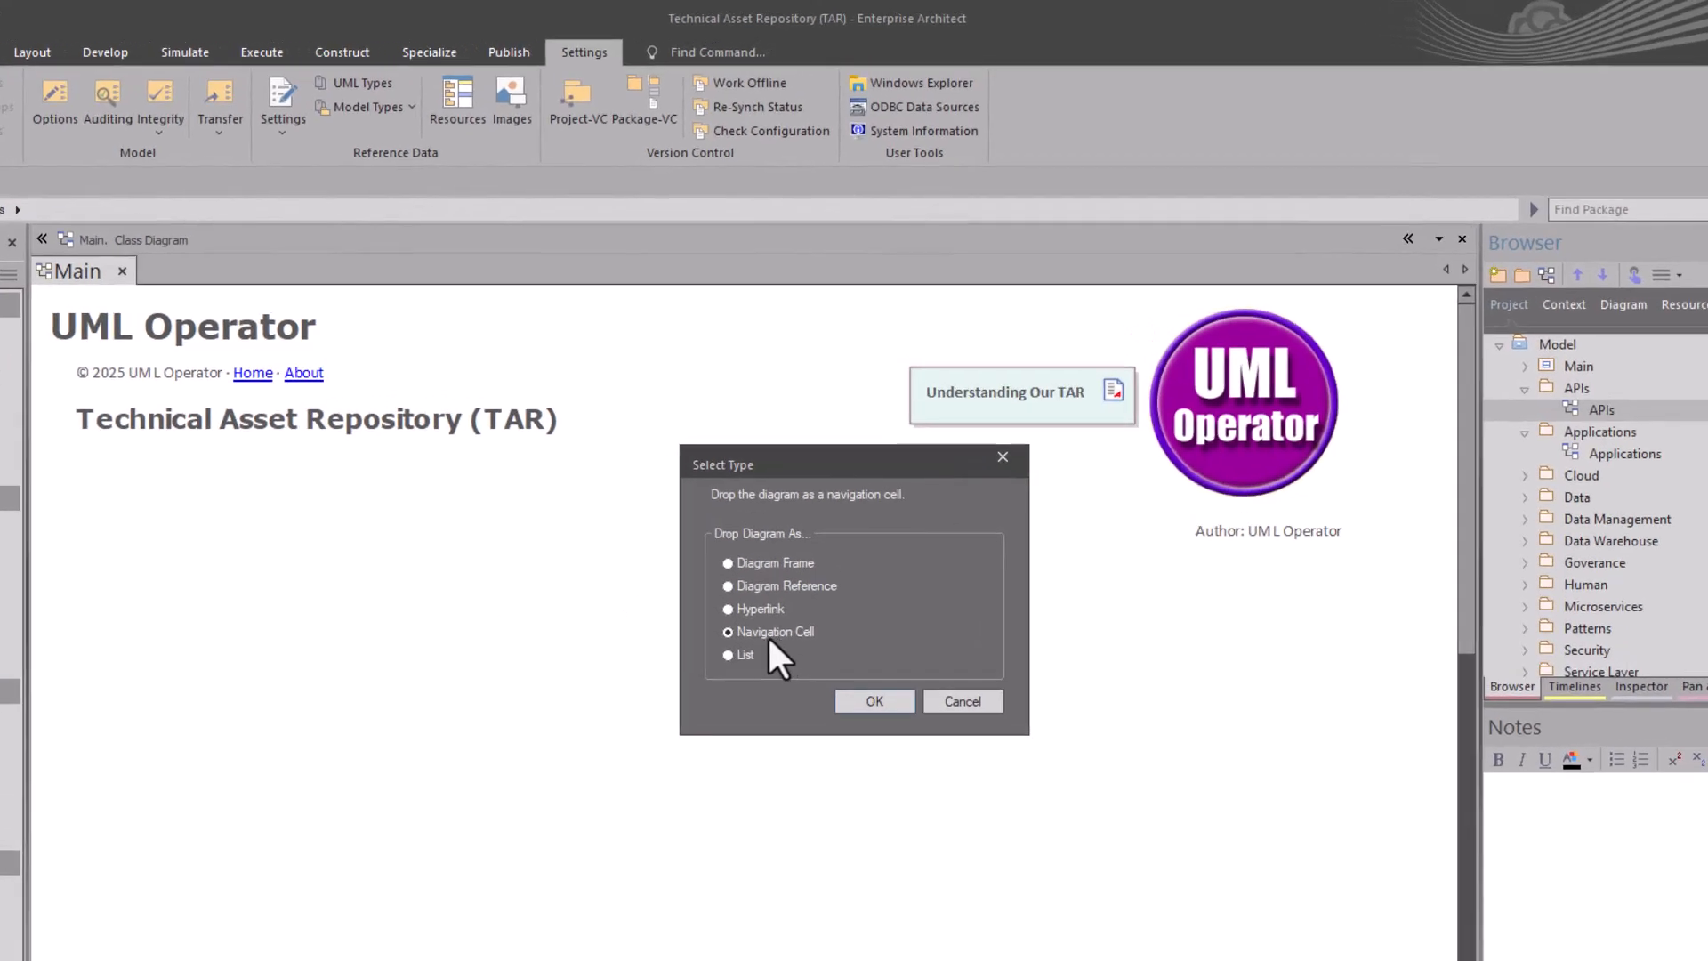
pyautogui.click(853, 705)
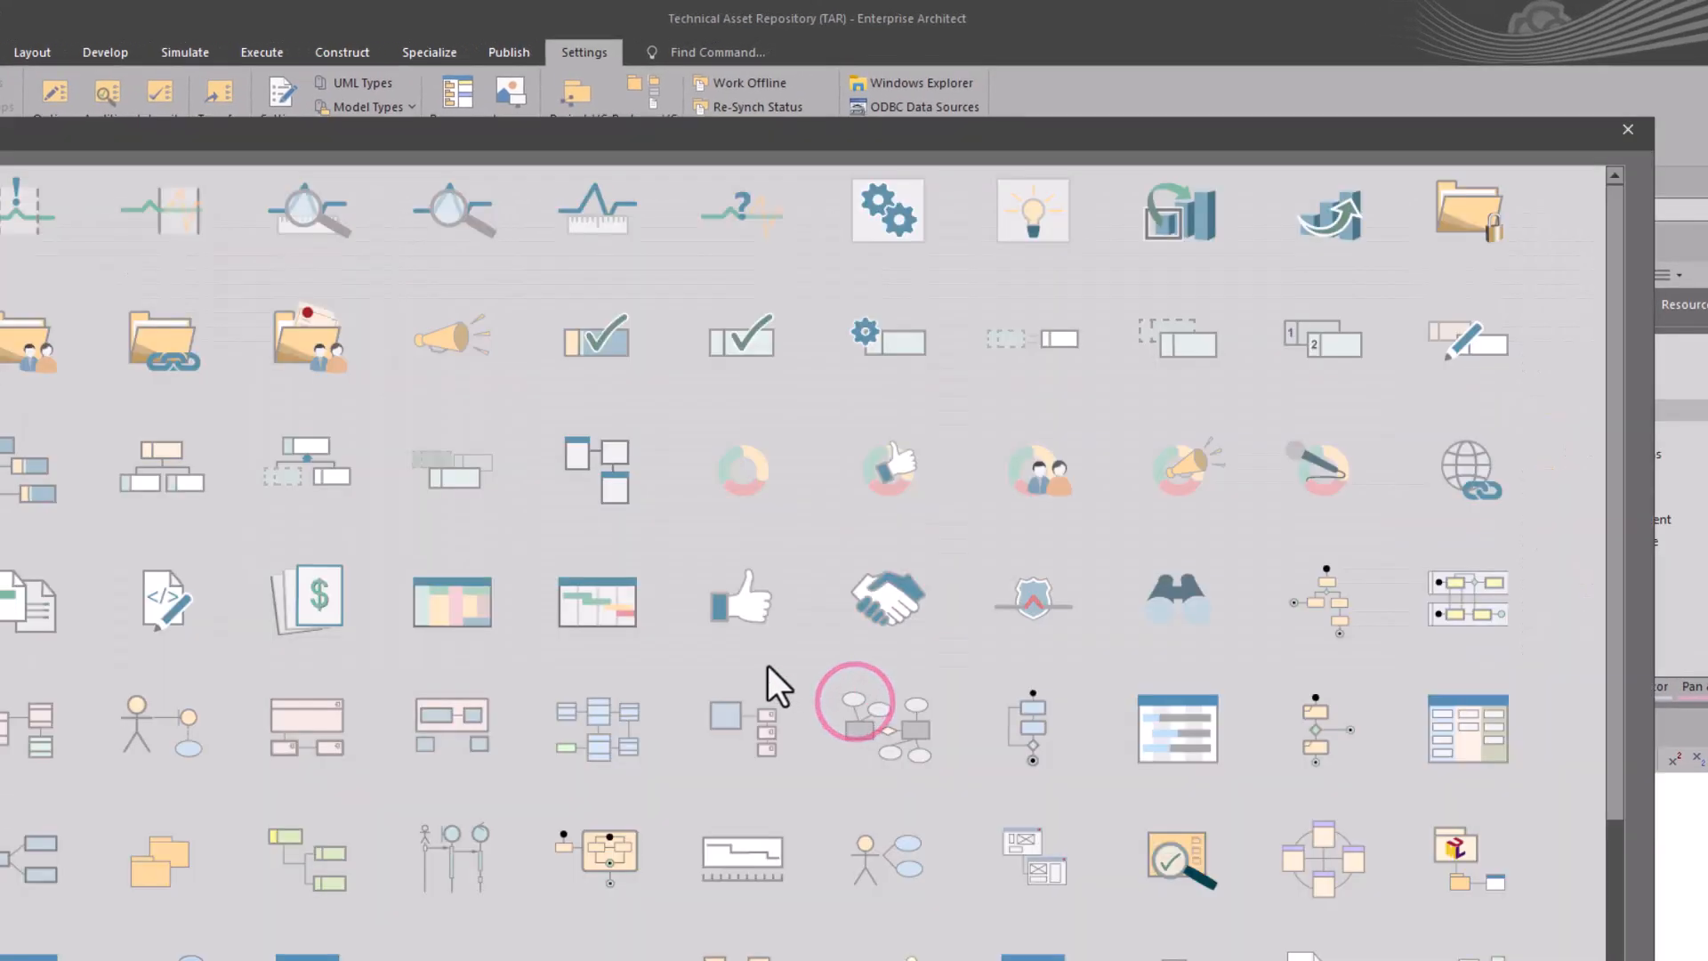
pyautogui.press('Escape')
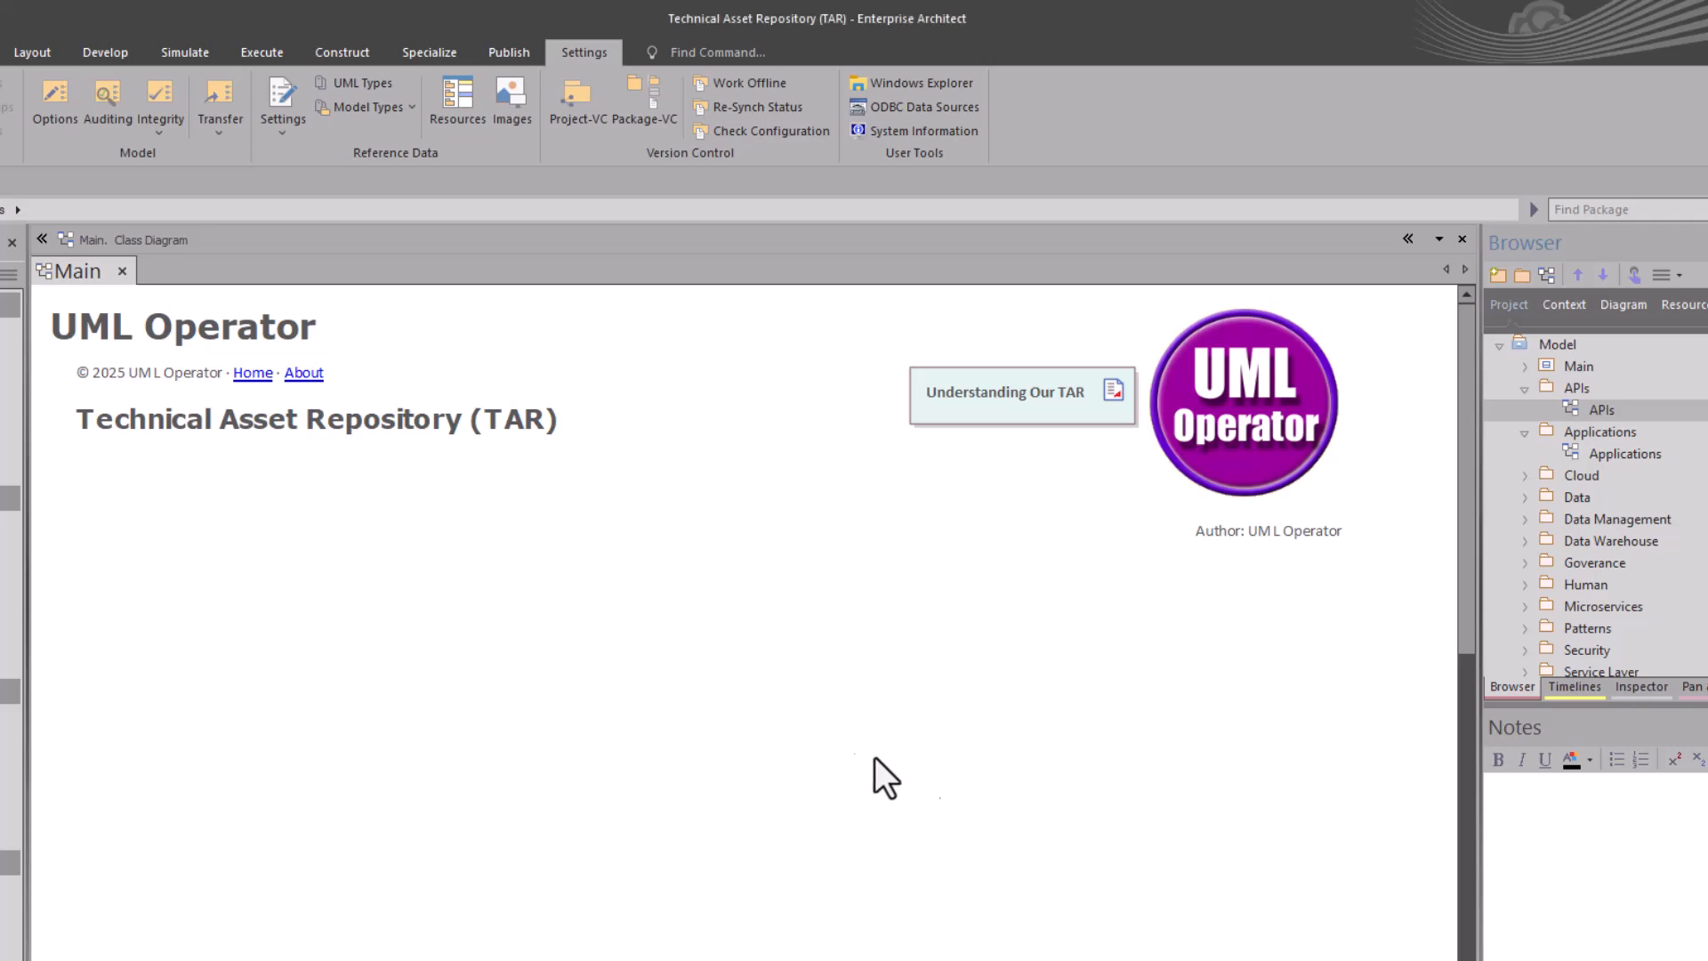
pyautogui.moveTo(460, 703); pyautogui.dragTo(249, 633)
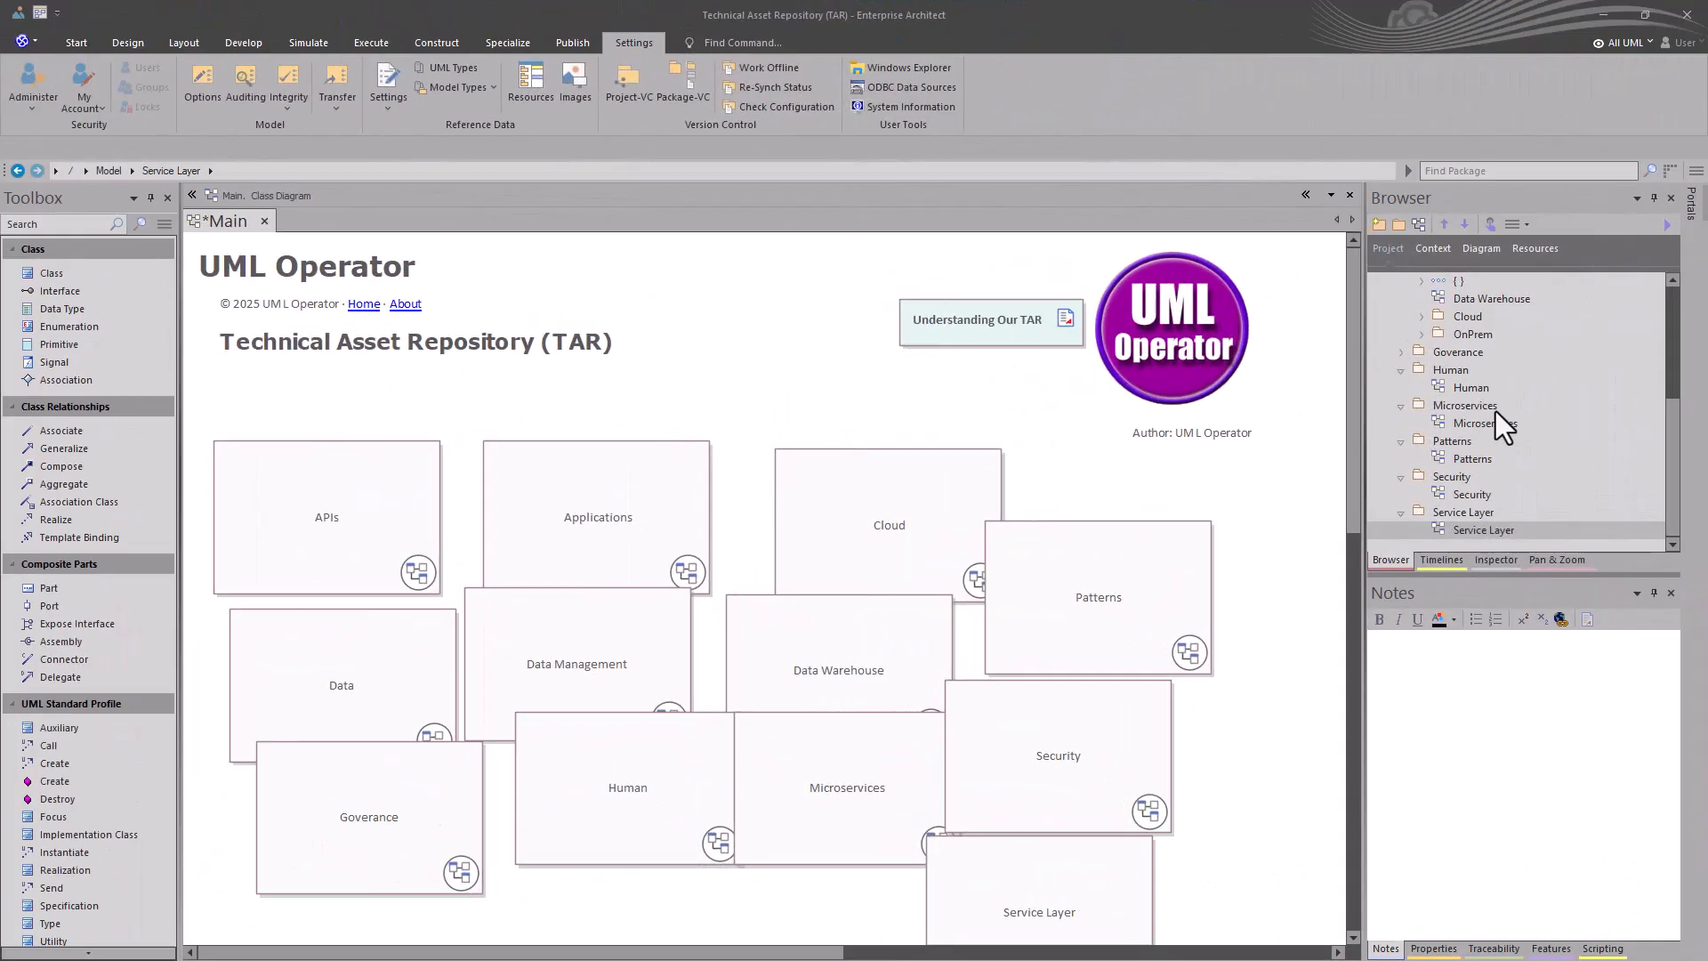
# - Add navigation cells for the remaining category diagrams, from Applications through Service Layer, and expand the Cloud package in the model tree
pyautogui.scroll(2, 1496, 411)
pyautogui.scroll(2, 1416, 405)
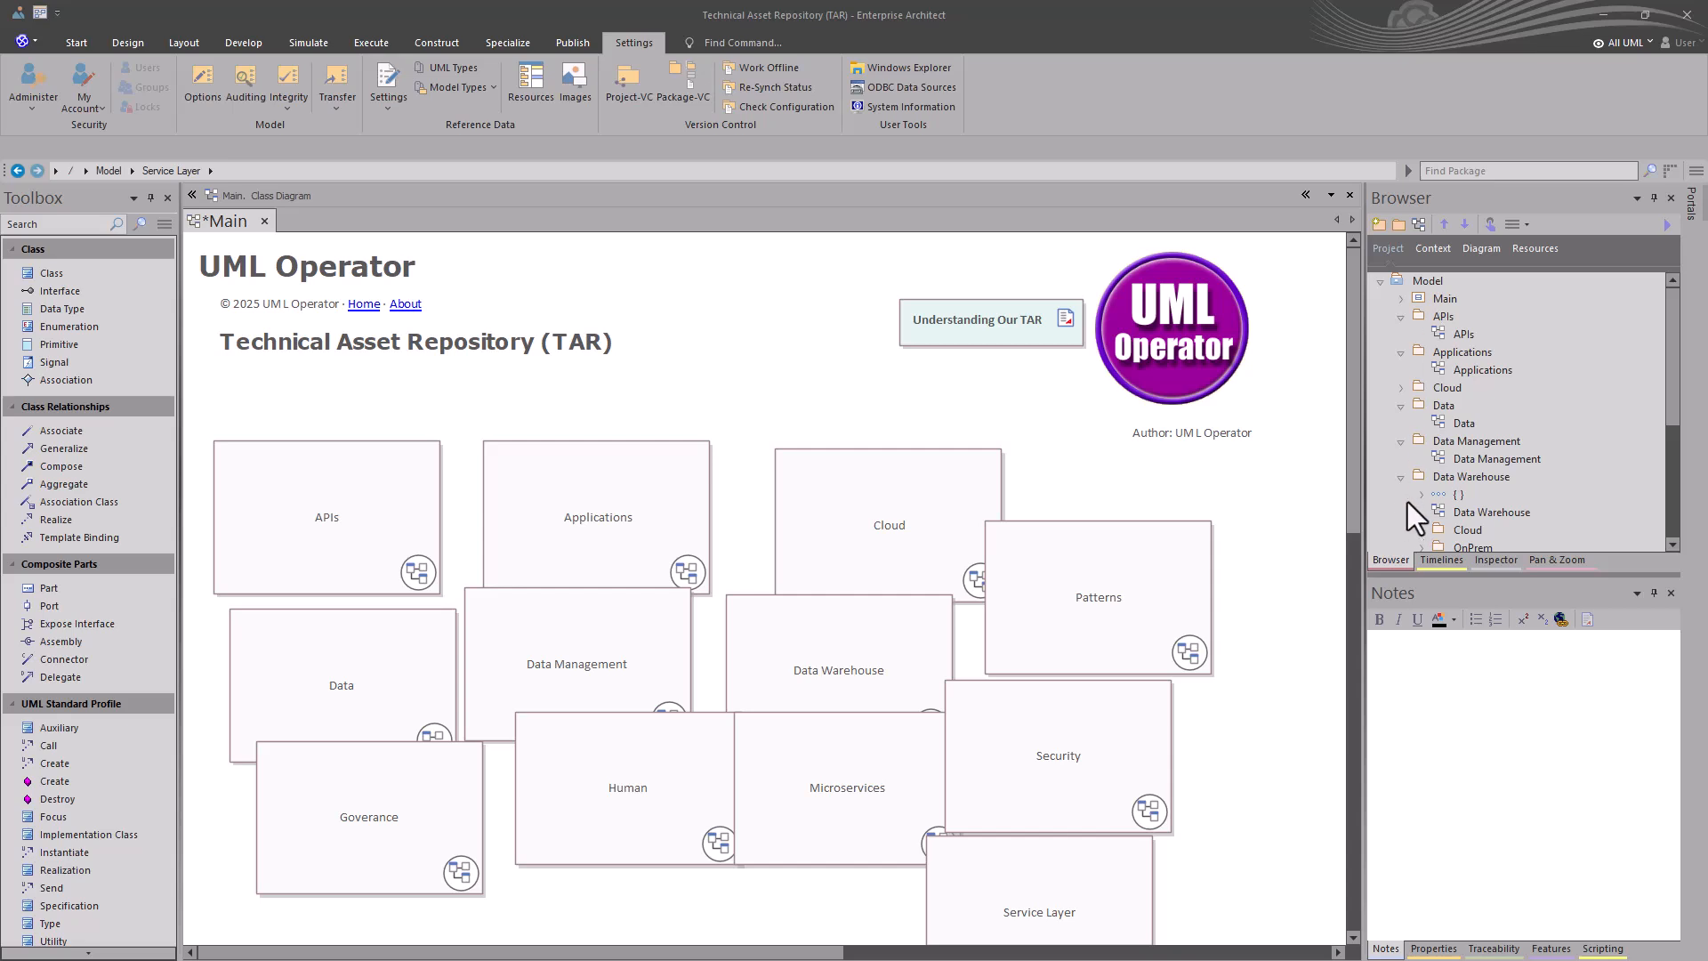
pyautogui.click(1403, 389)
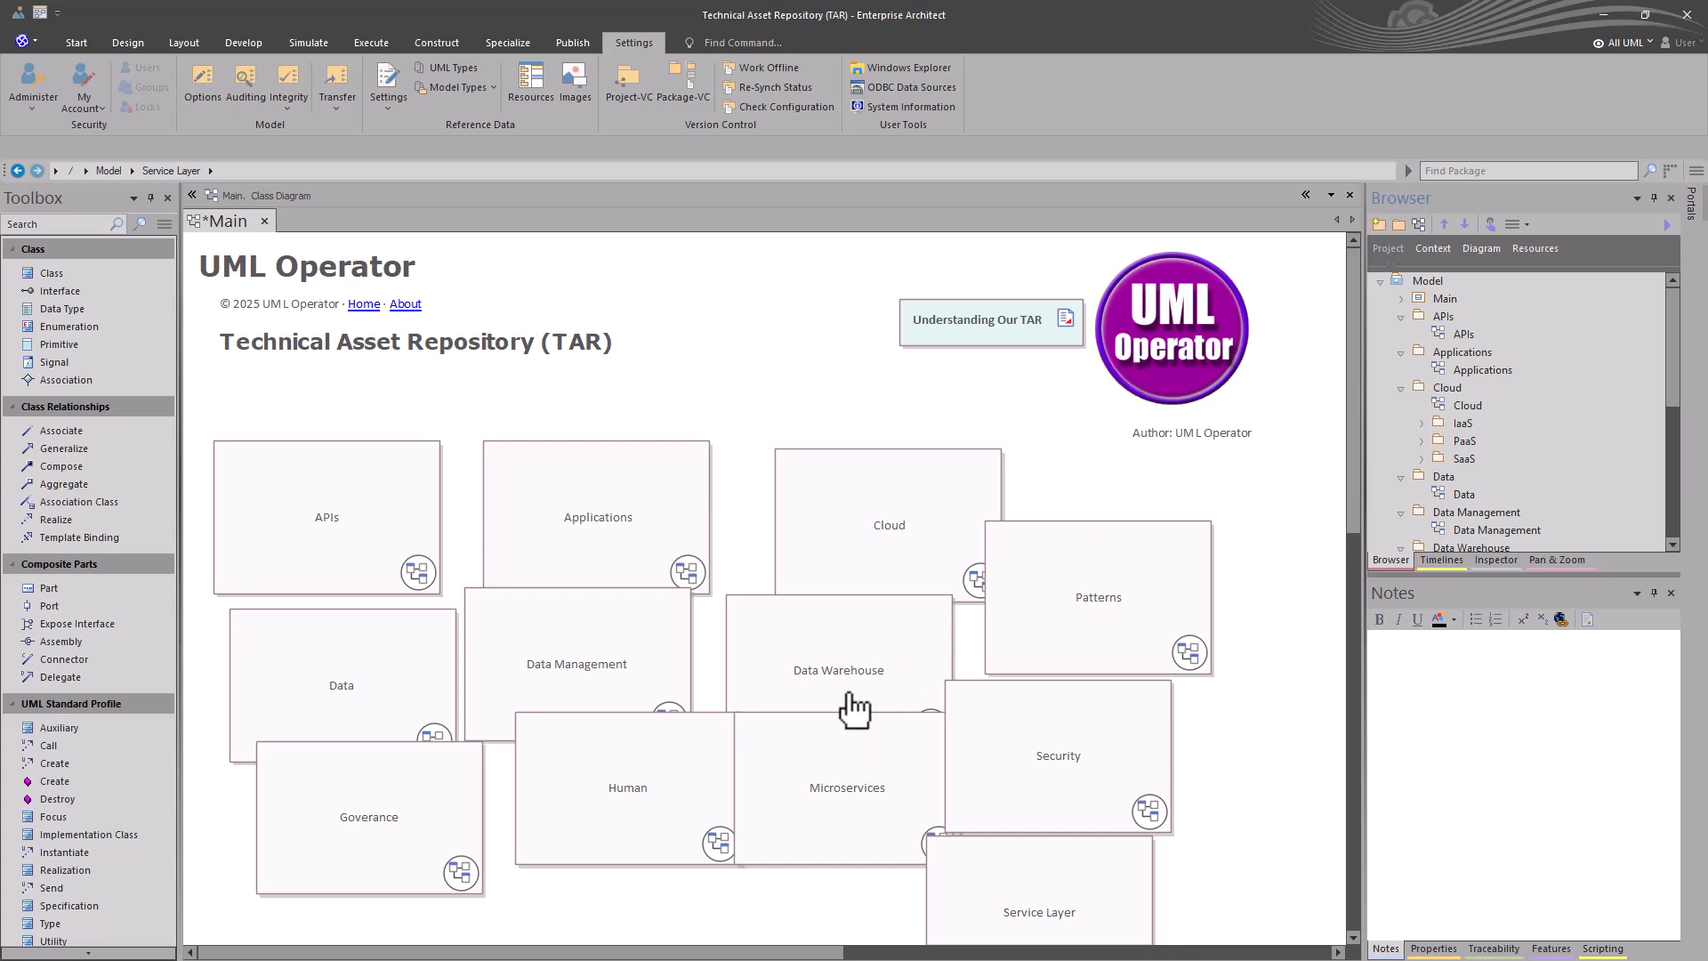
# - Select all the navigation cells on the Main diagram and arrange them with the Neaten layout followed by the Box layout
pyautogui.moveTo(1102, 861); pyautogui.dragTo(206, 434)
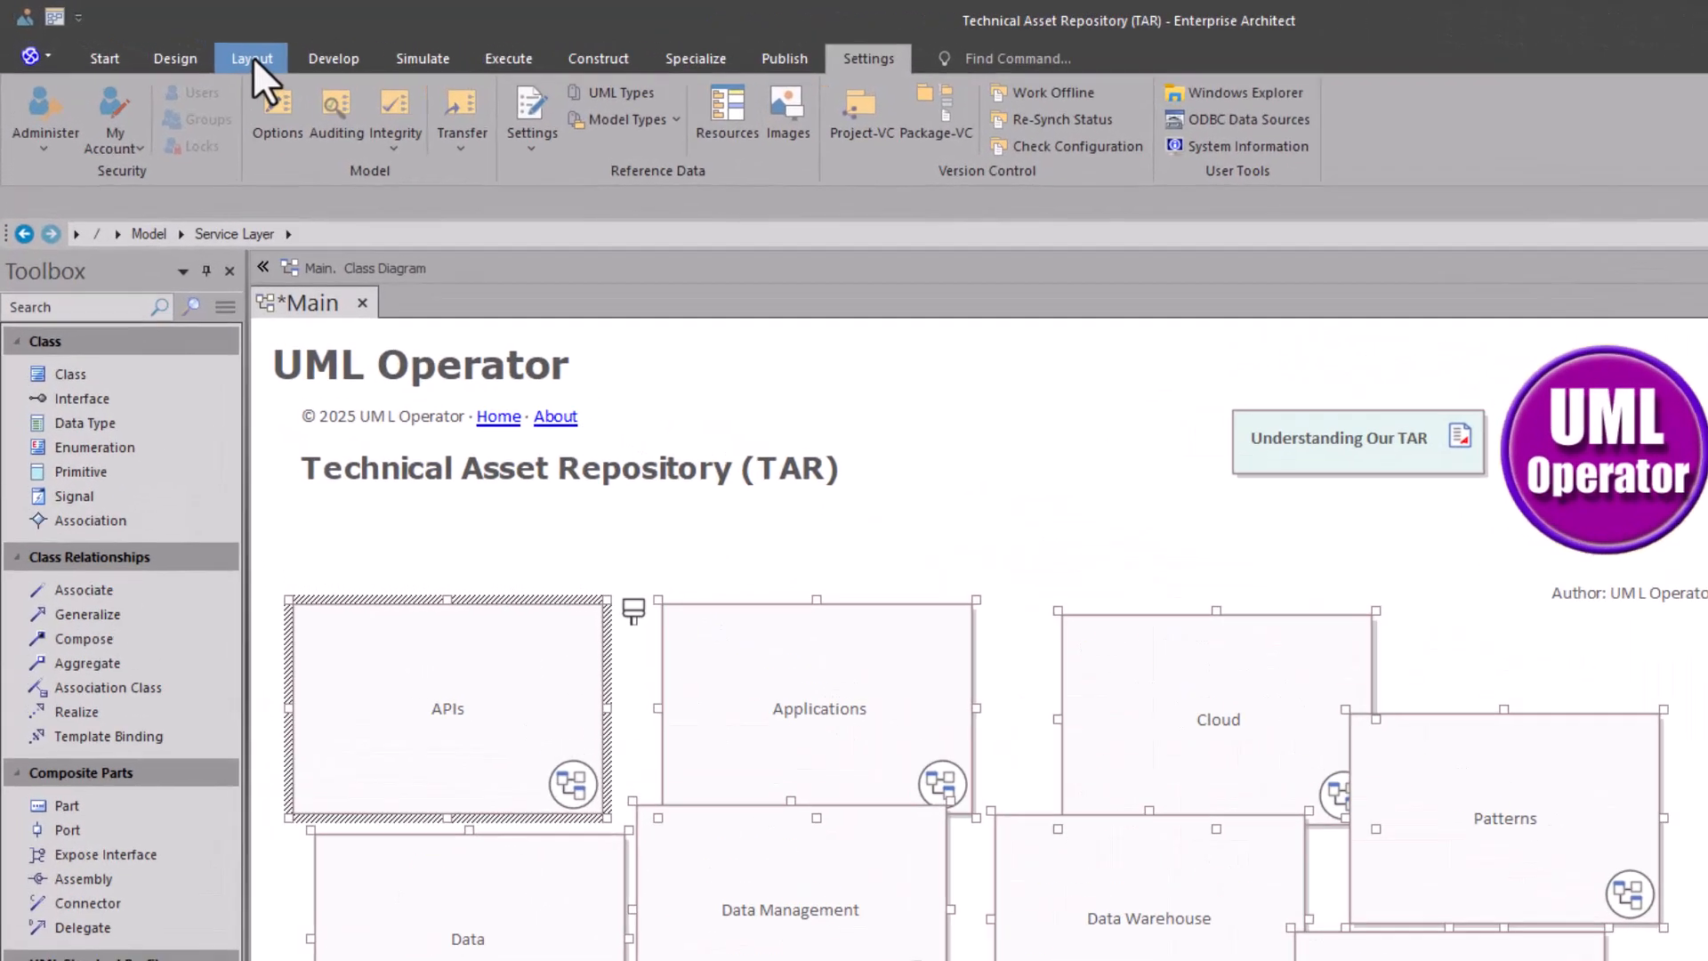
pyautogui.click(253, 56)
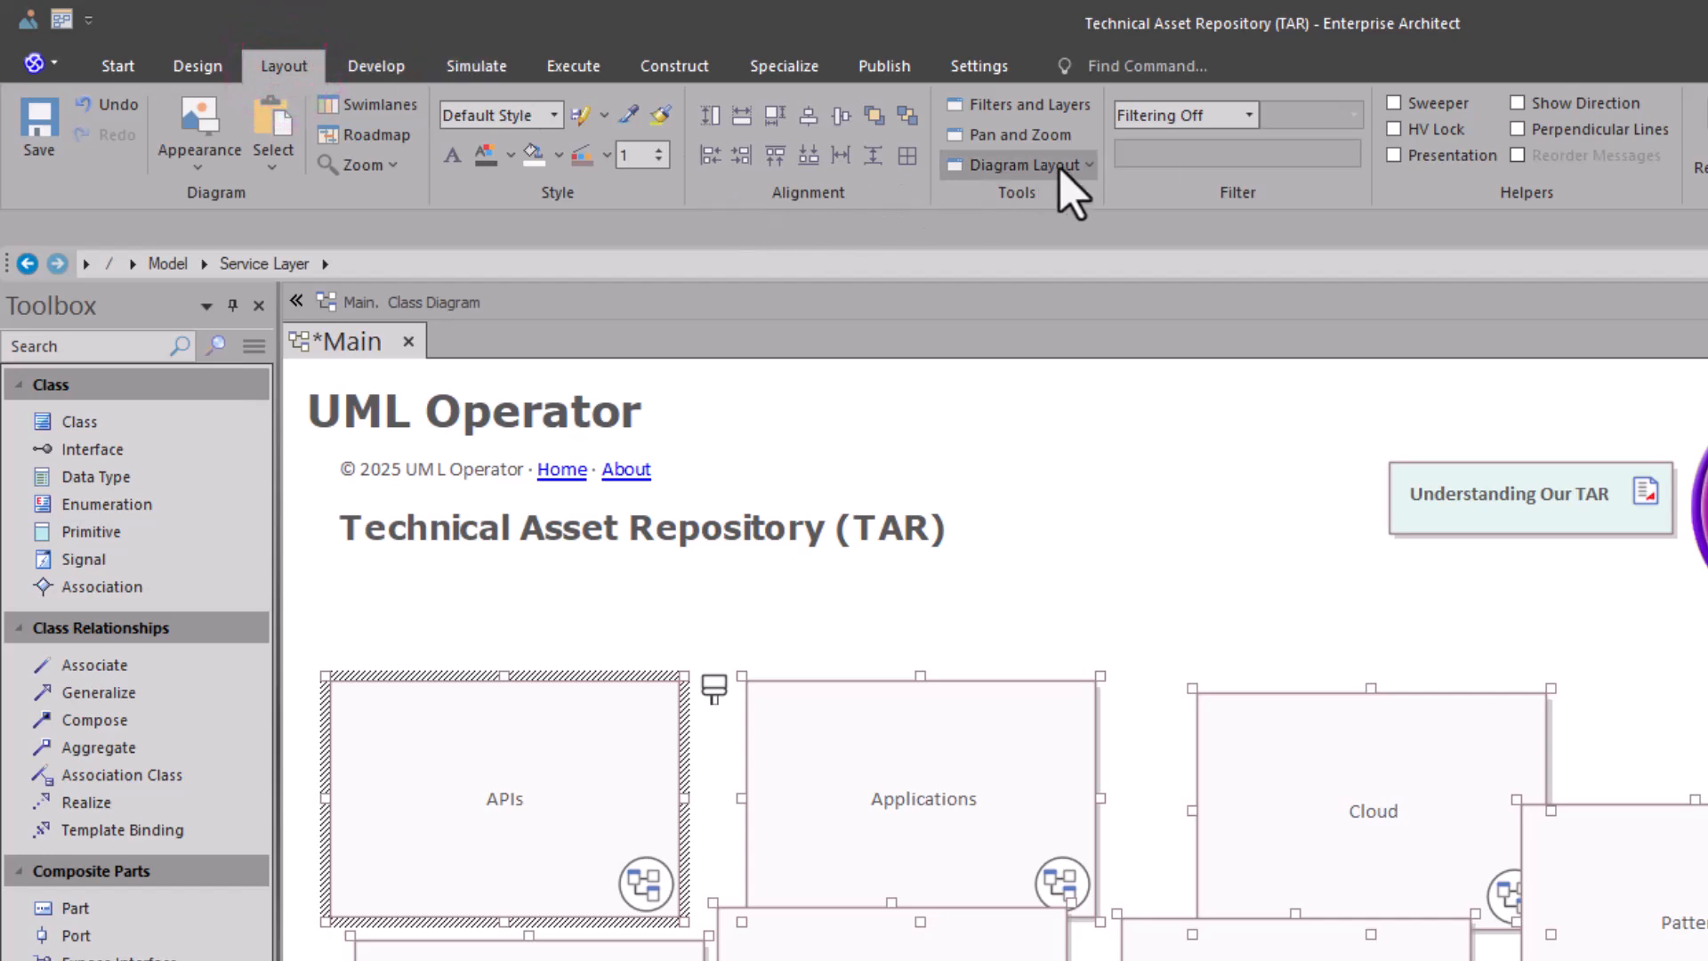
pyautogui.click(1055, 171)
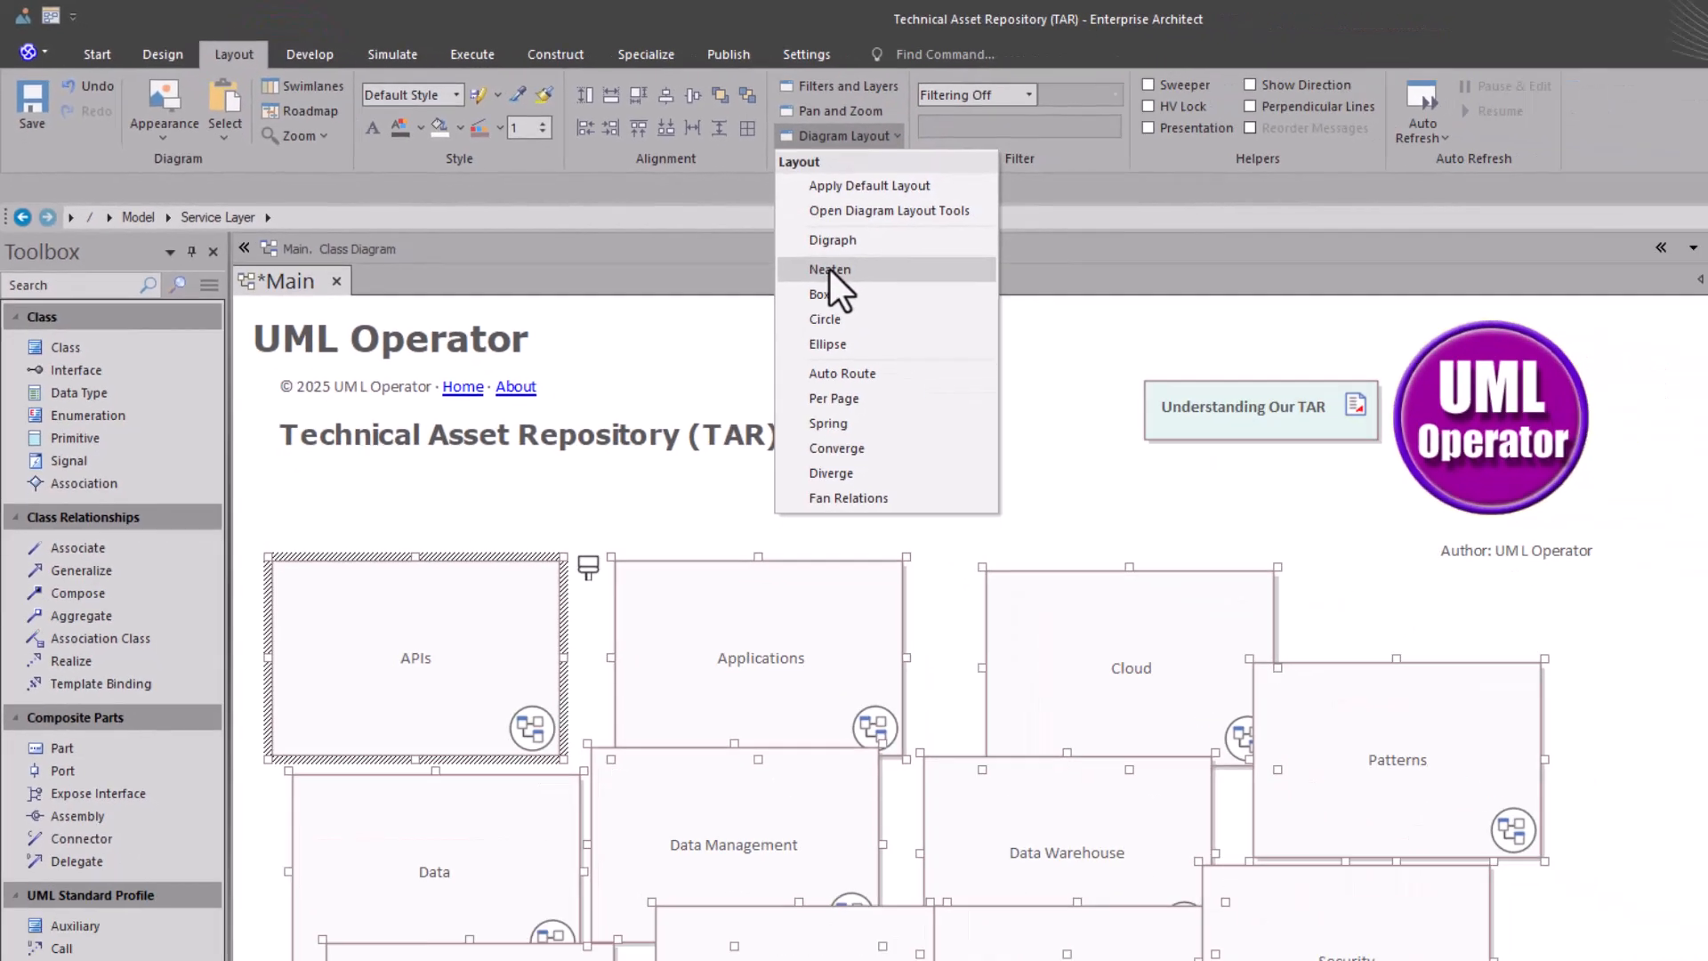
pyautogui.click(829, 270)
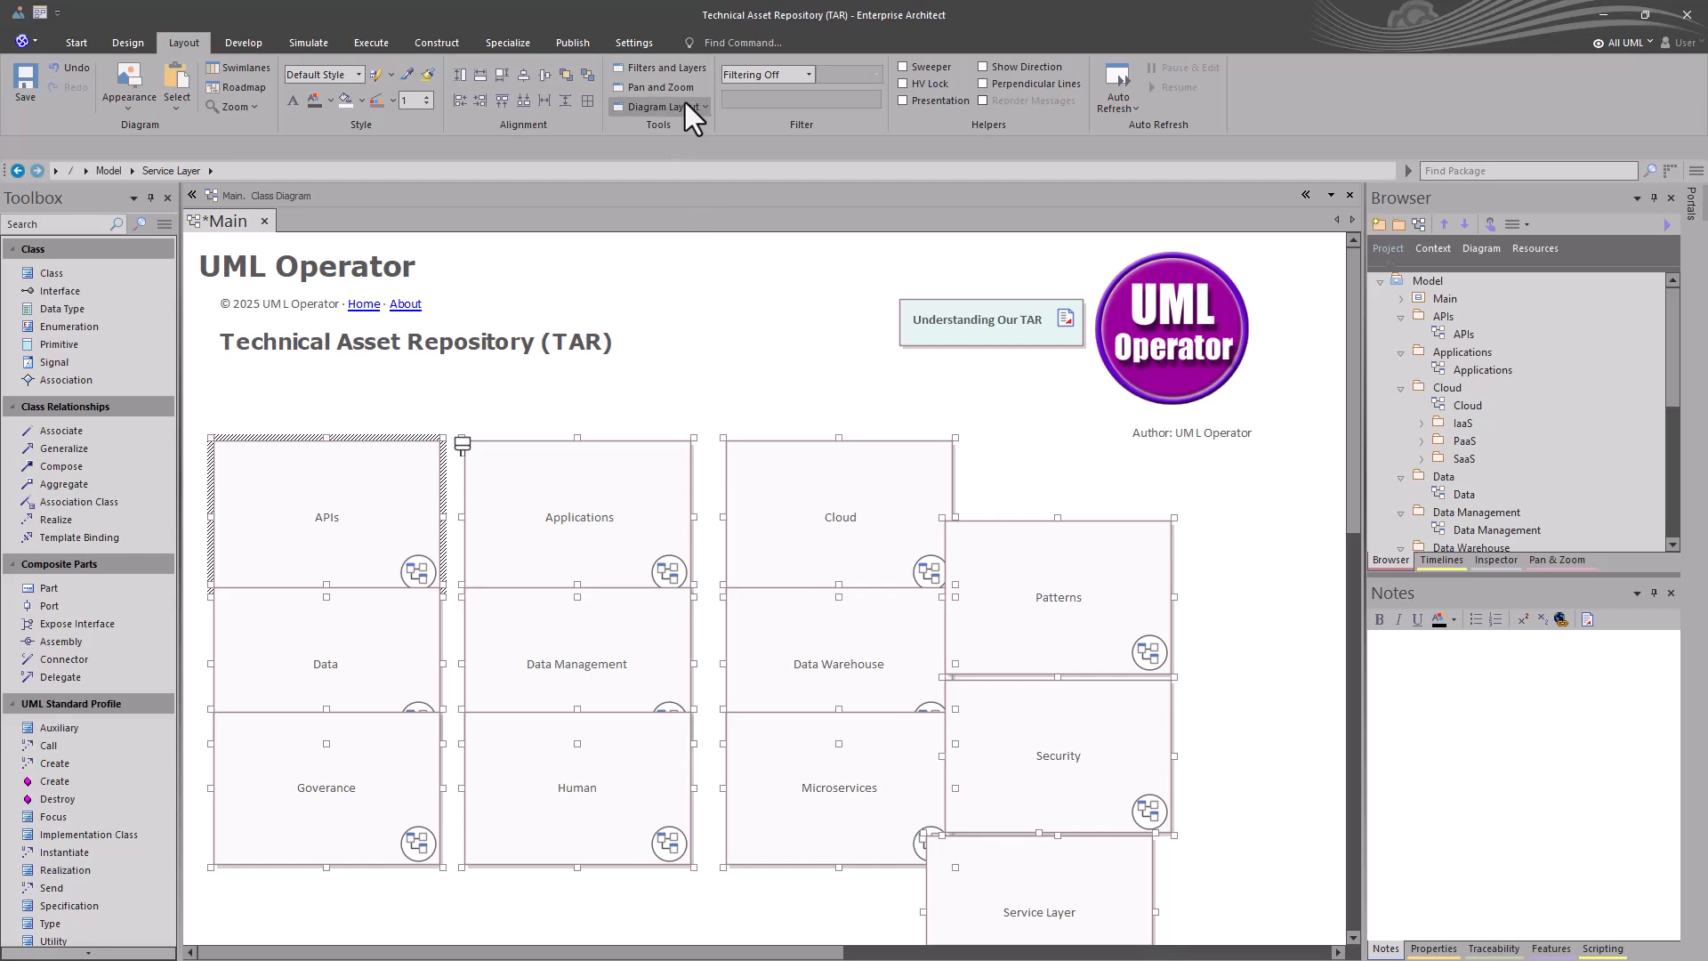
pyautogui.click(696, 109)
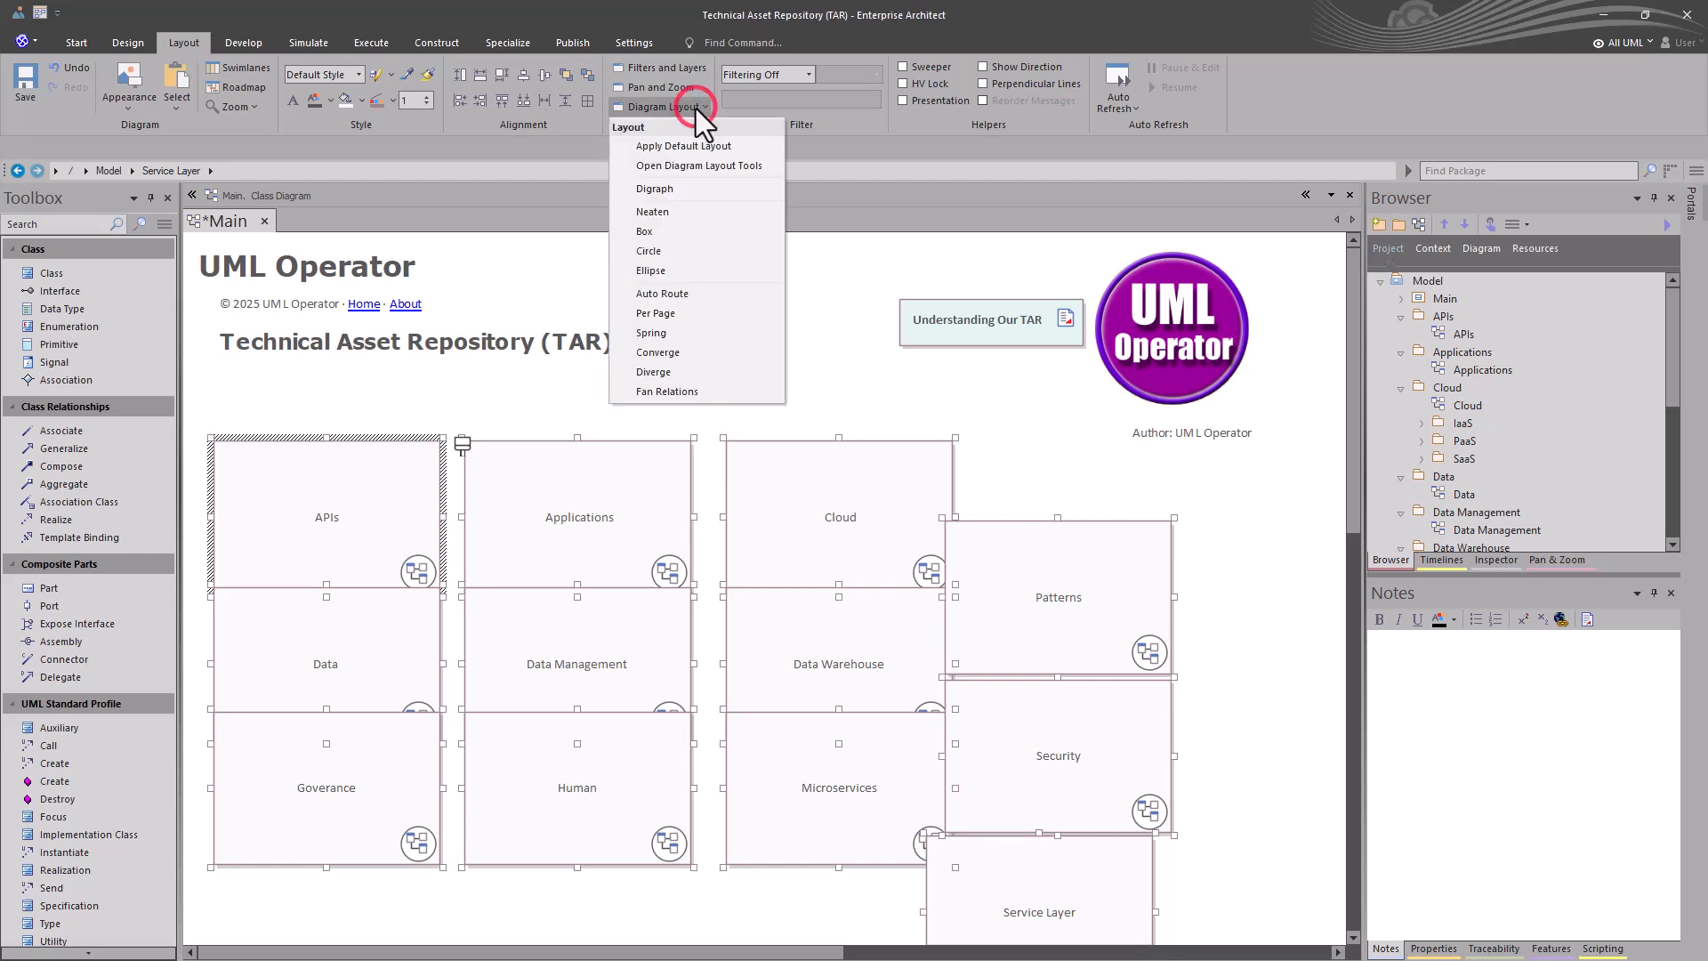
pyautogui.click(665, 229)
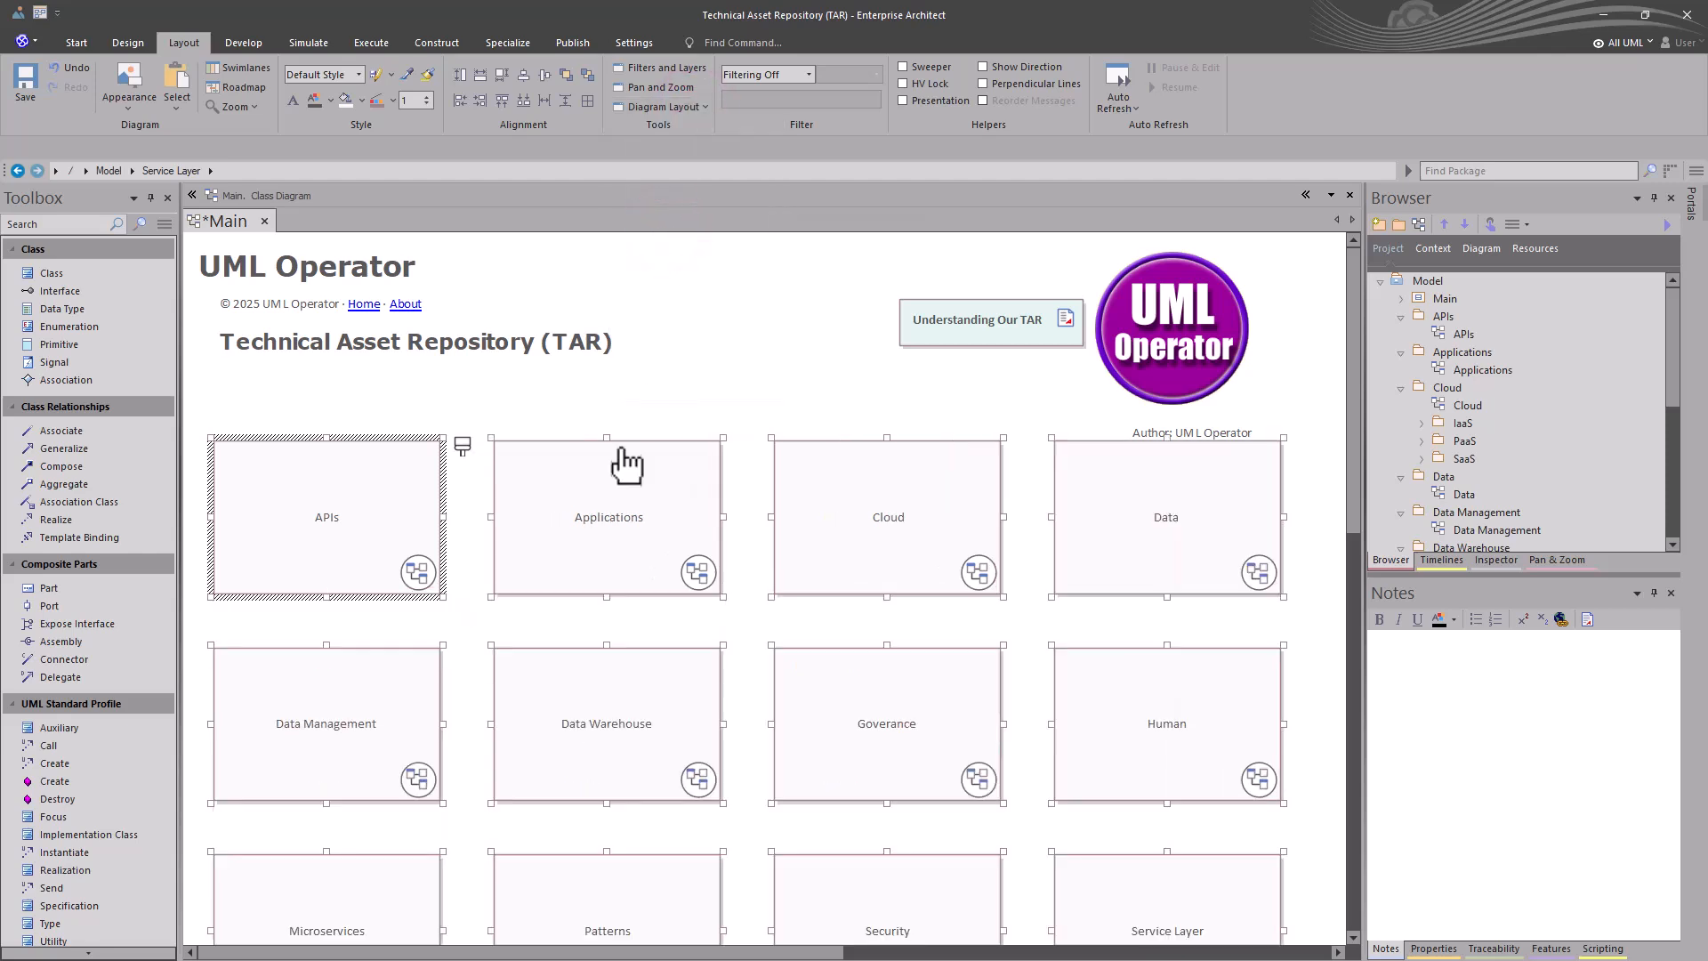
pyautogui.scroll(-2, 622, 466)
pyautogui.scroll(-2, 614, 471)
pyautogui.scroll(4, 610, 472)
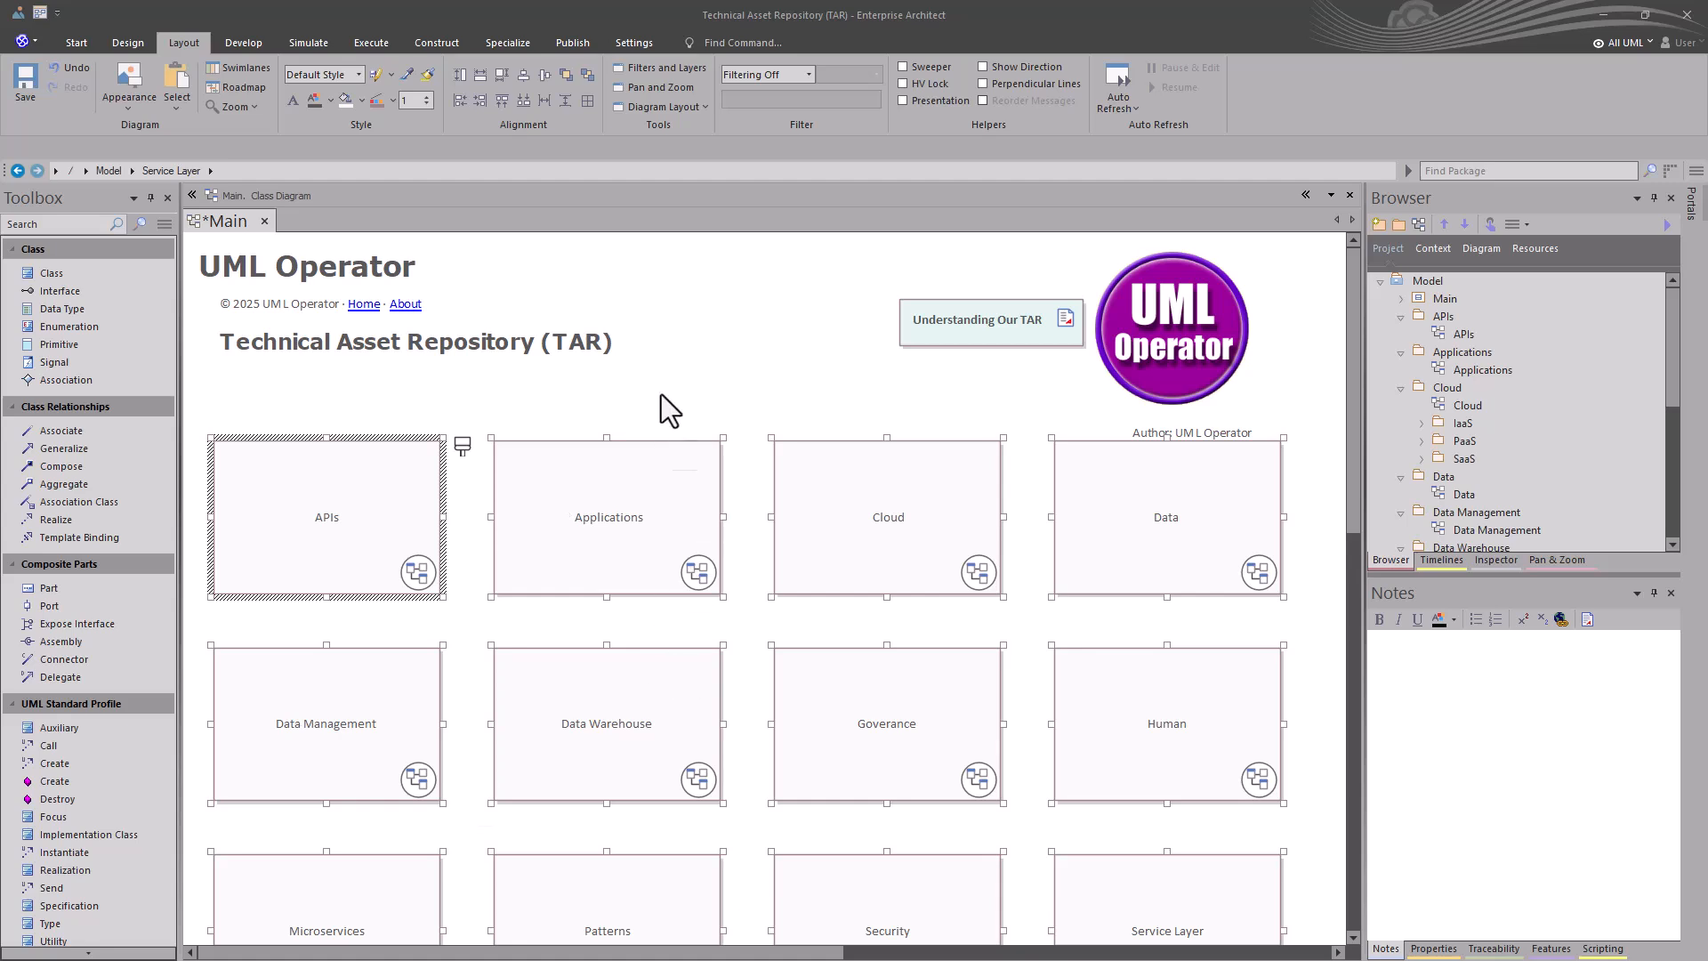
# - Fill the APIs navigation cell with sea green and set its text colour to white
pyautogui.click(633, 86)
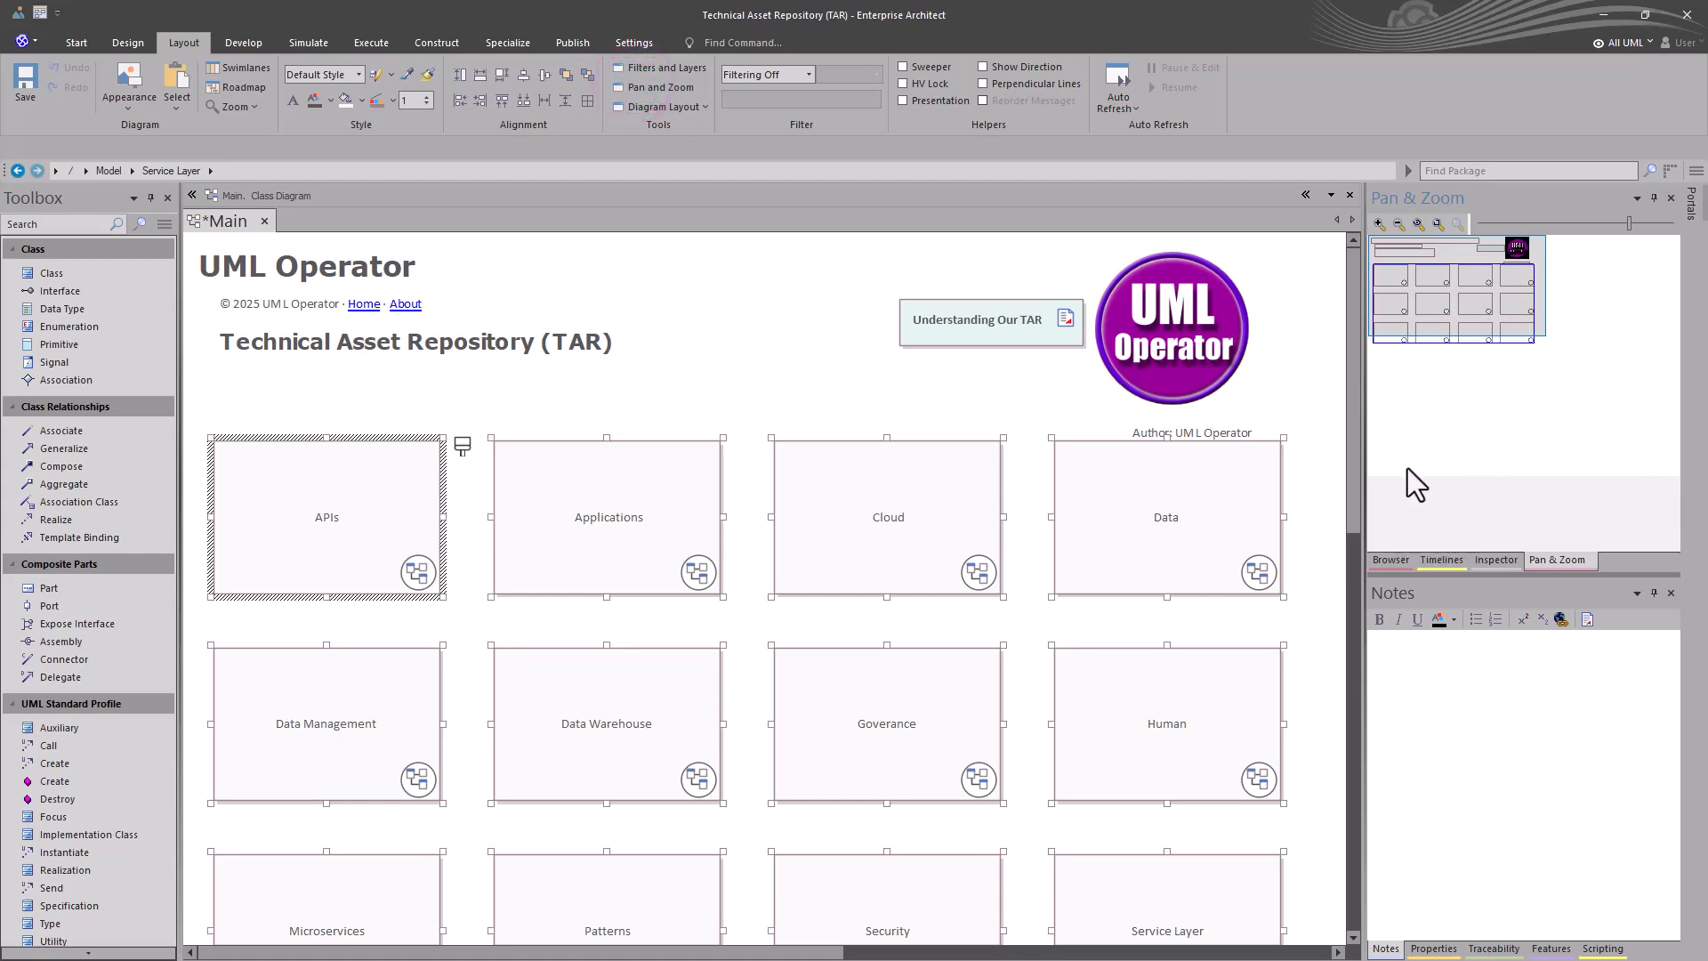
pyautogui.click(1411, 224)
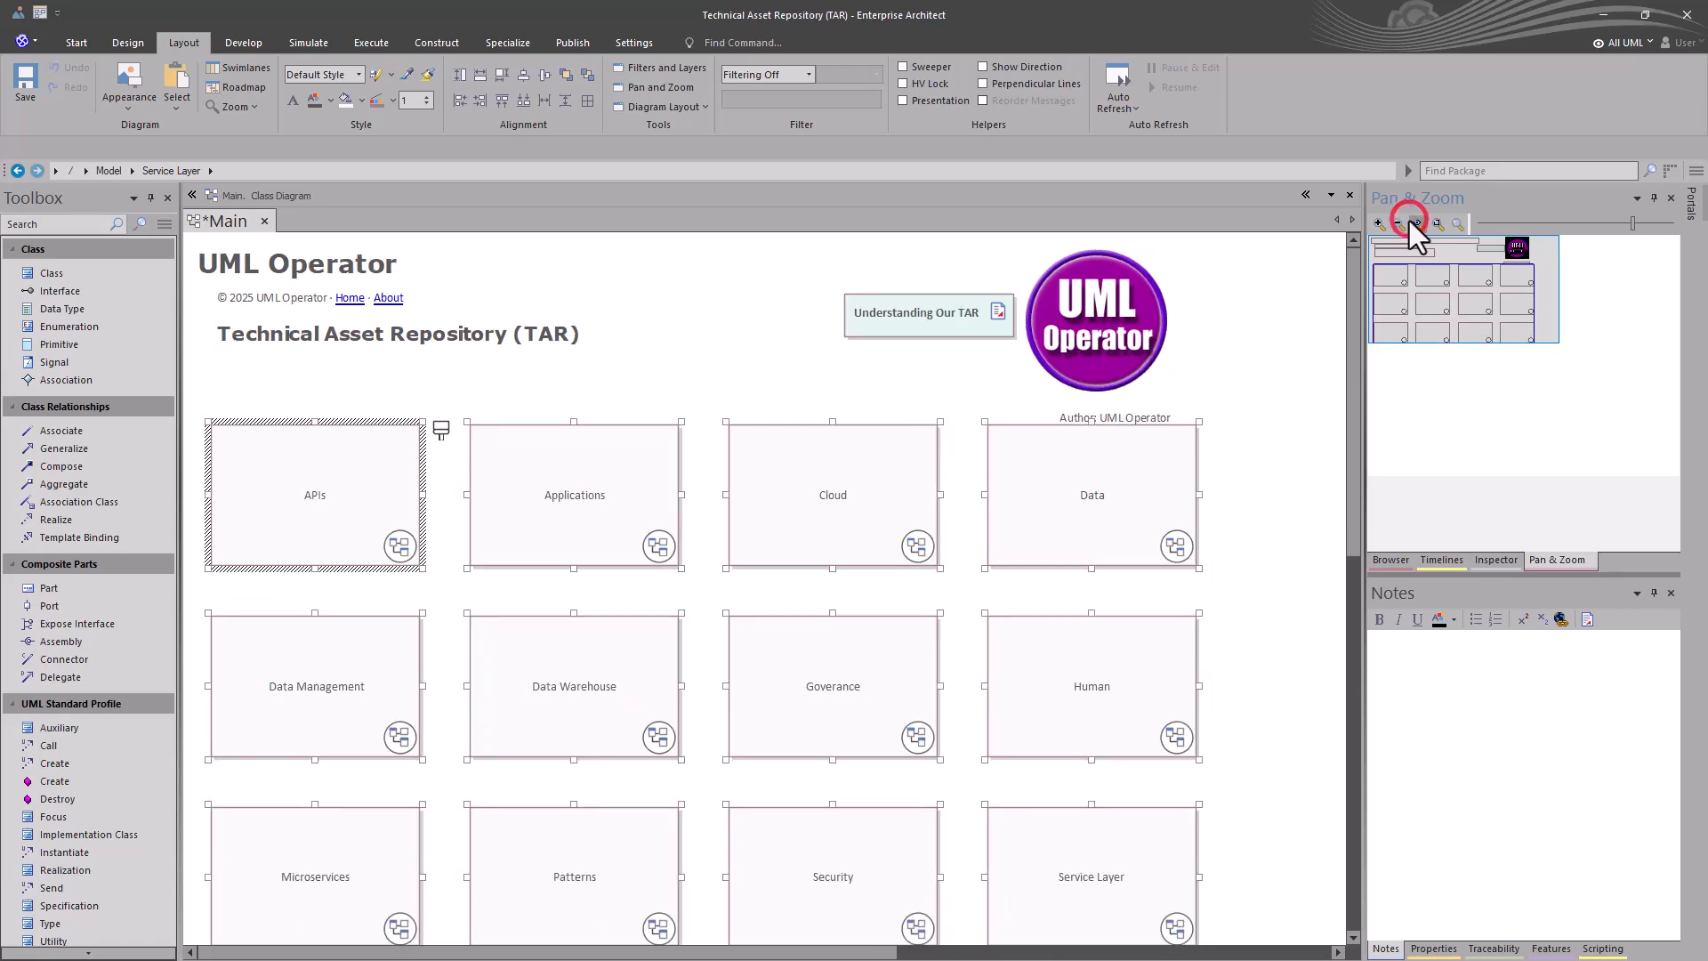
pyautogui.moveTo(1497, 322)
pyautogui.mouseDown()
pyautogui.moveTo(1519, 349)
pyautogui.moveTo(1486, 306)
pyautogui.mouseUp()
pyautogui.click(438, 540)
pyautogui.click(358, 544)
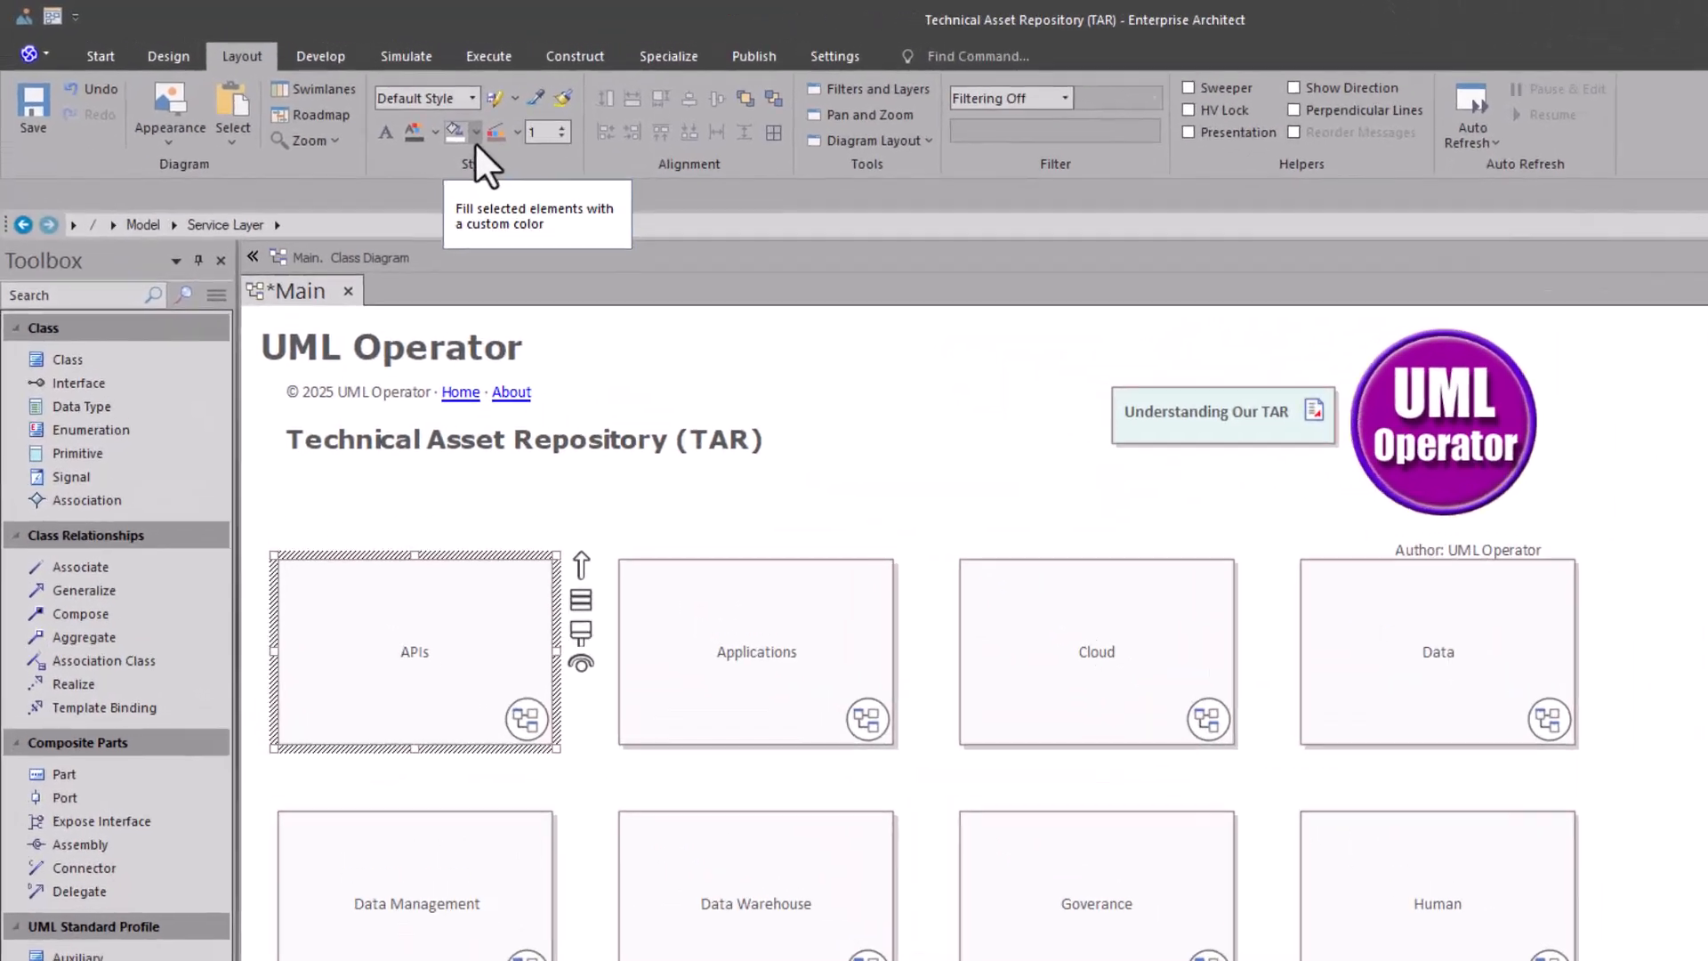
pyautogui.click(353, 102)
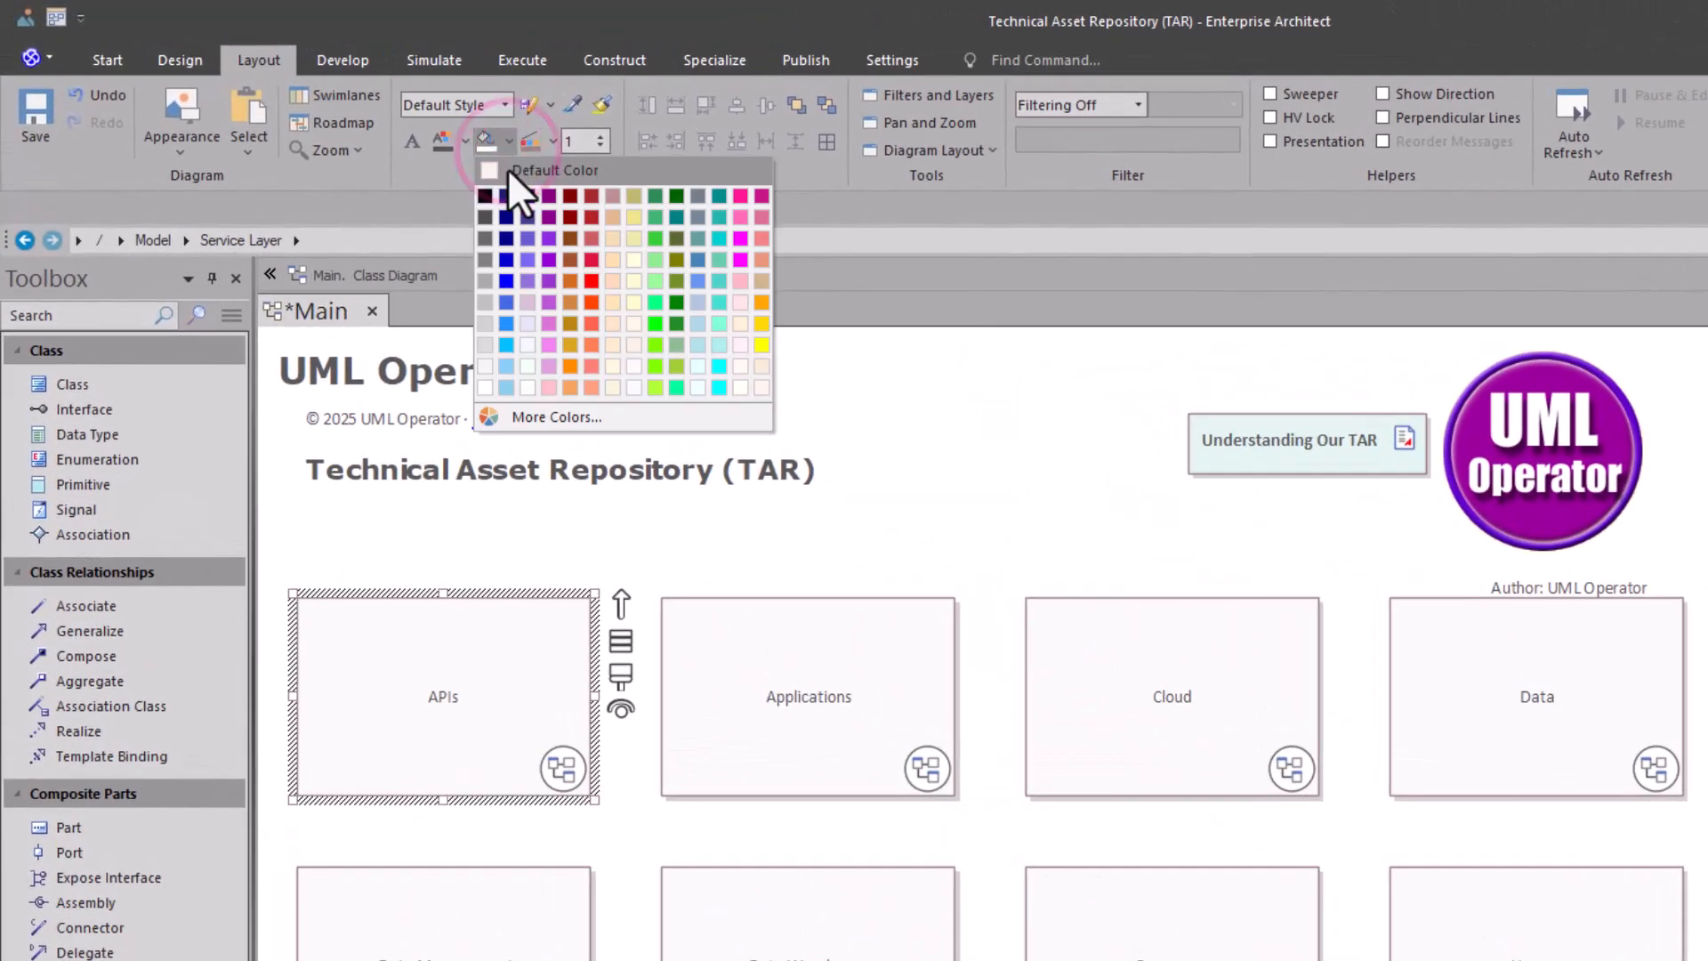
pyautogui.click(653, 194)
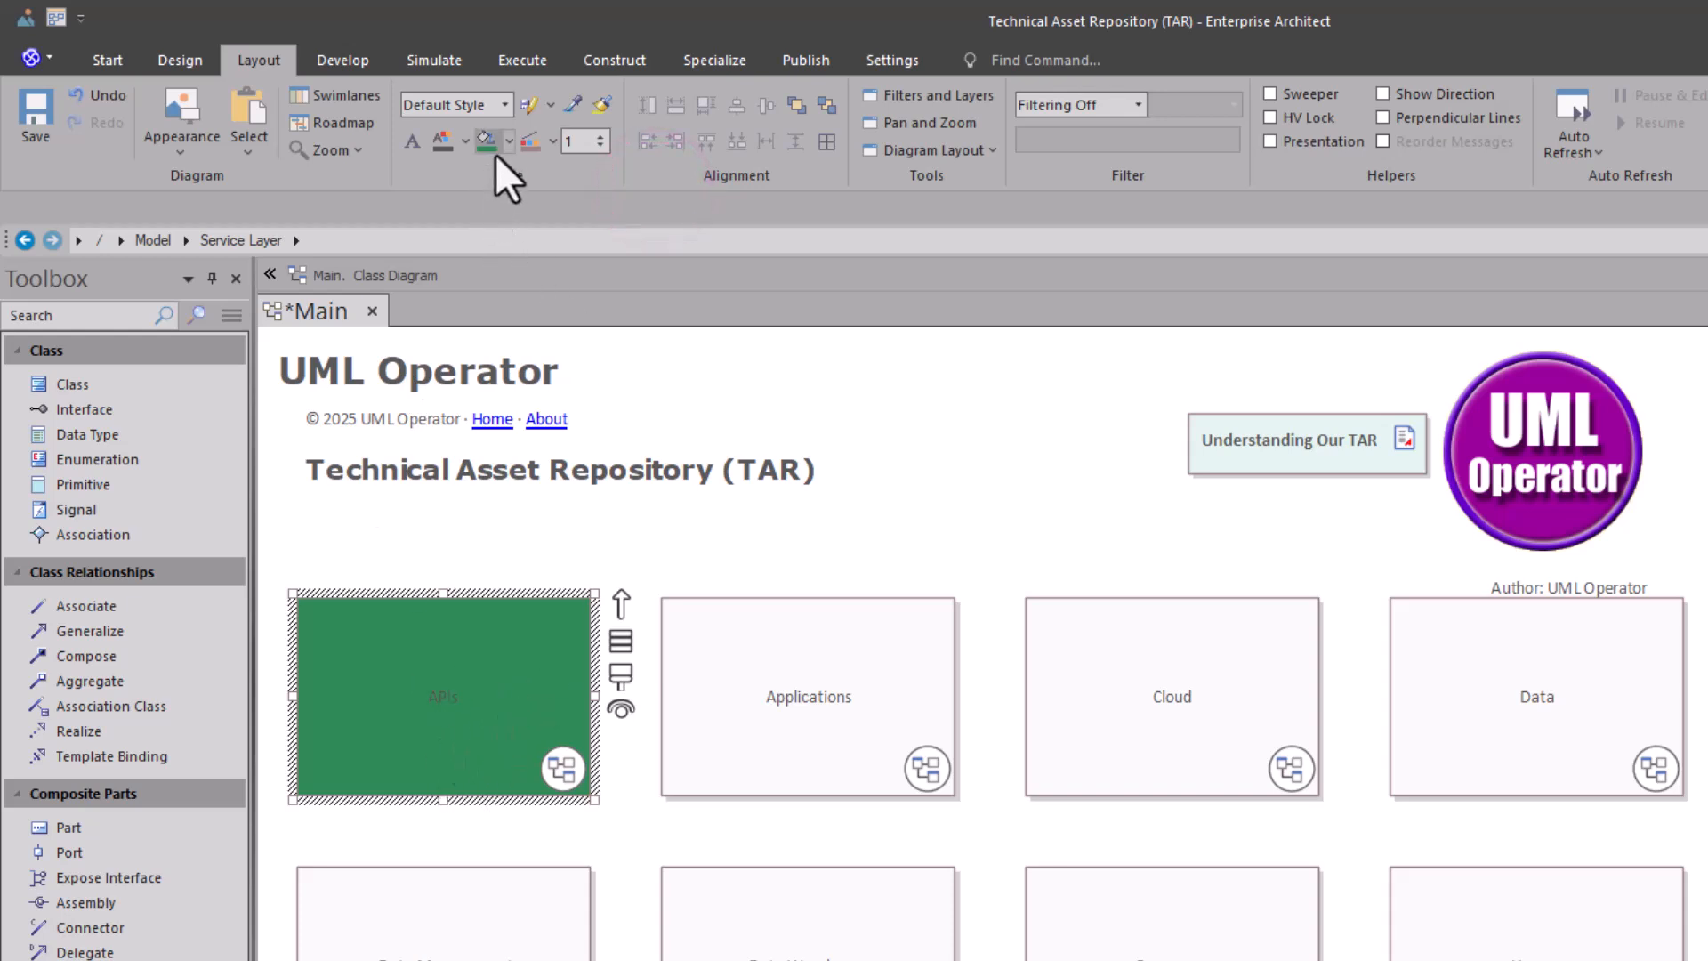
pyautogui.click(463, 146)
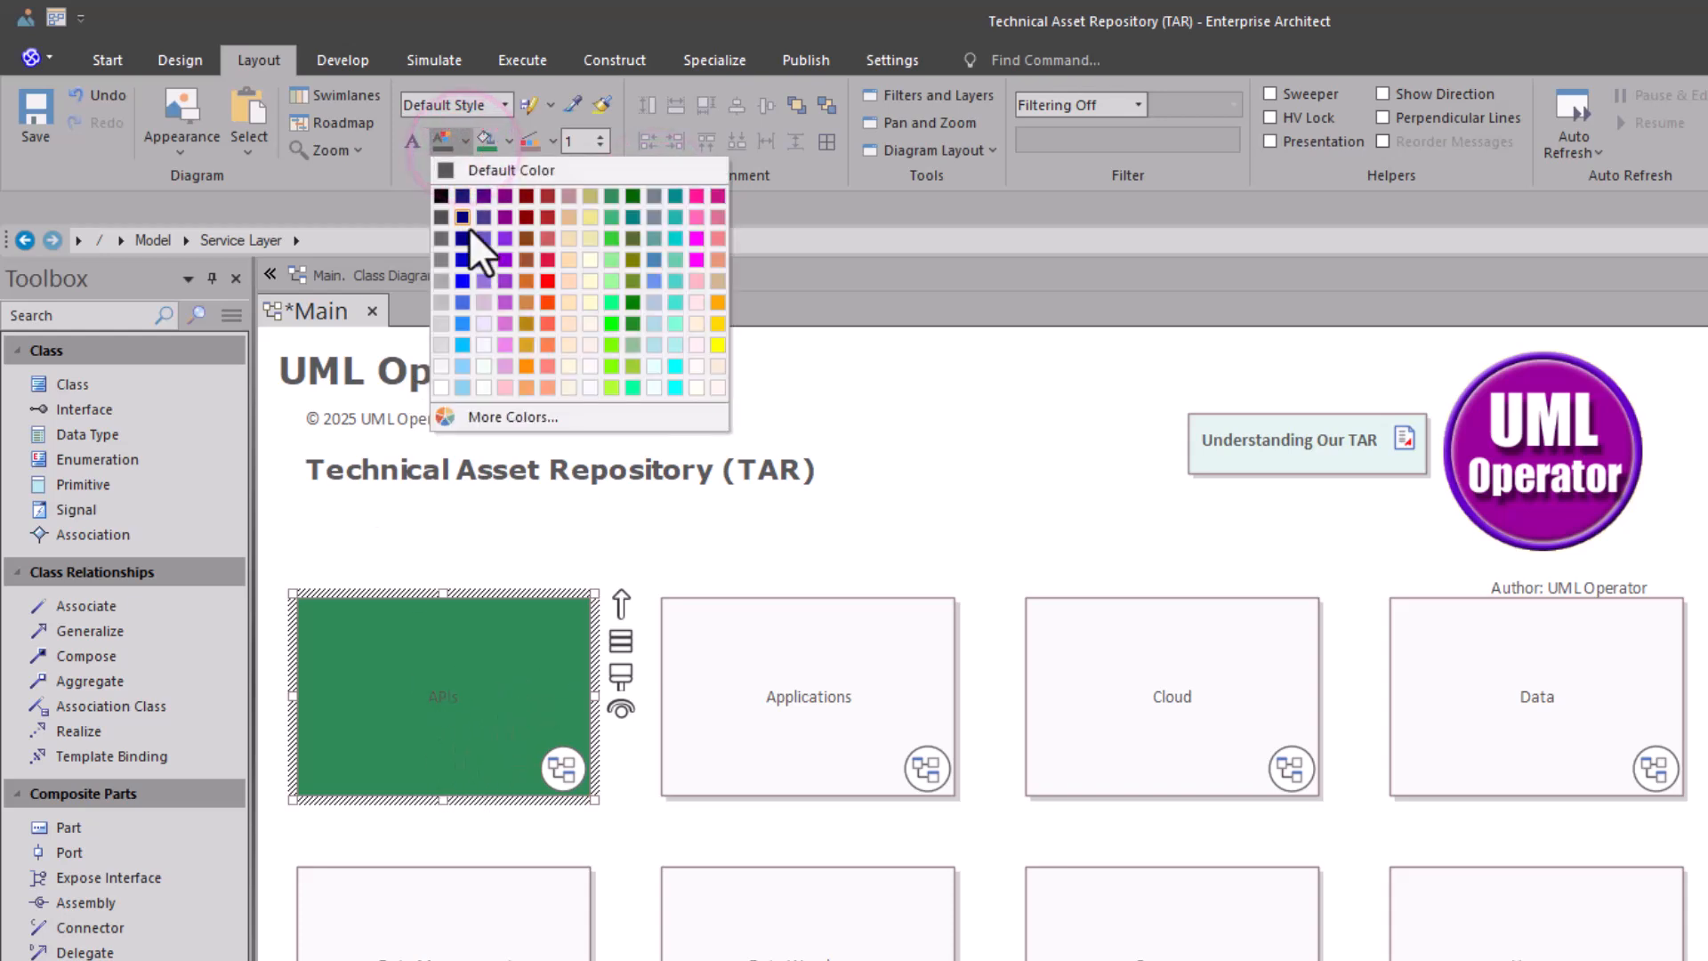
pyautogui.click(441, 388)
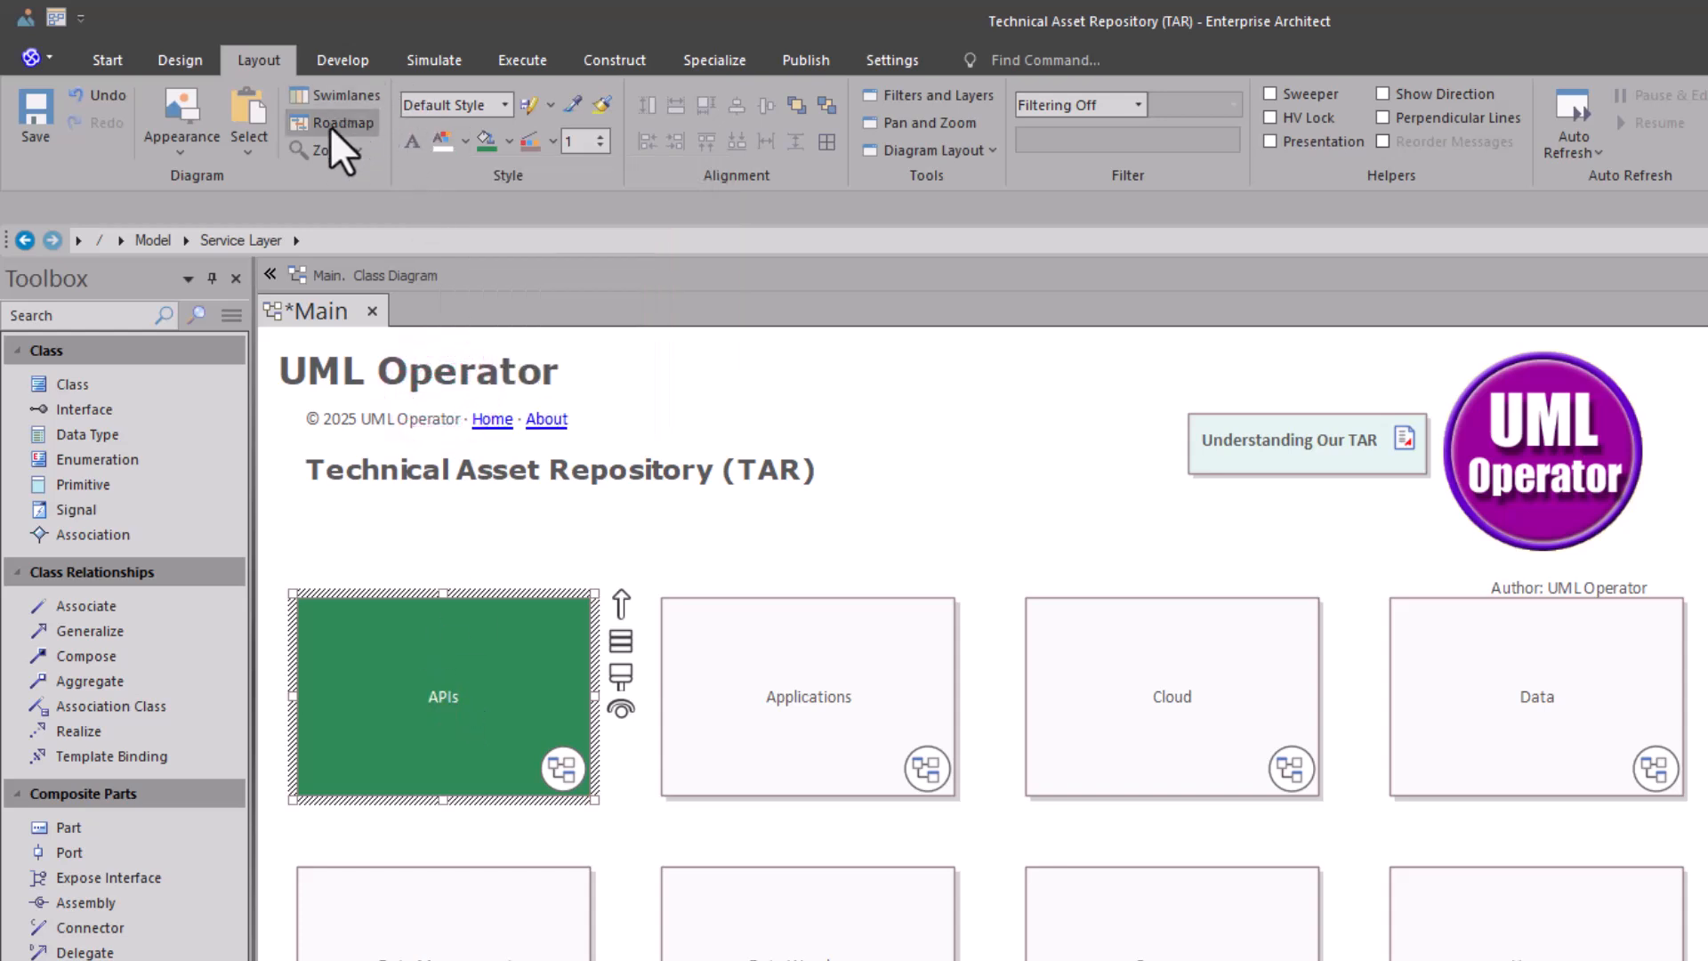
# - Set the APIs cell's font to Calibri Bold, size 22
pyautogui.click(410, 145)
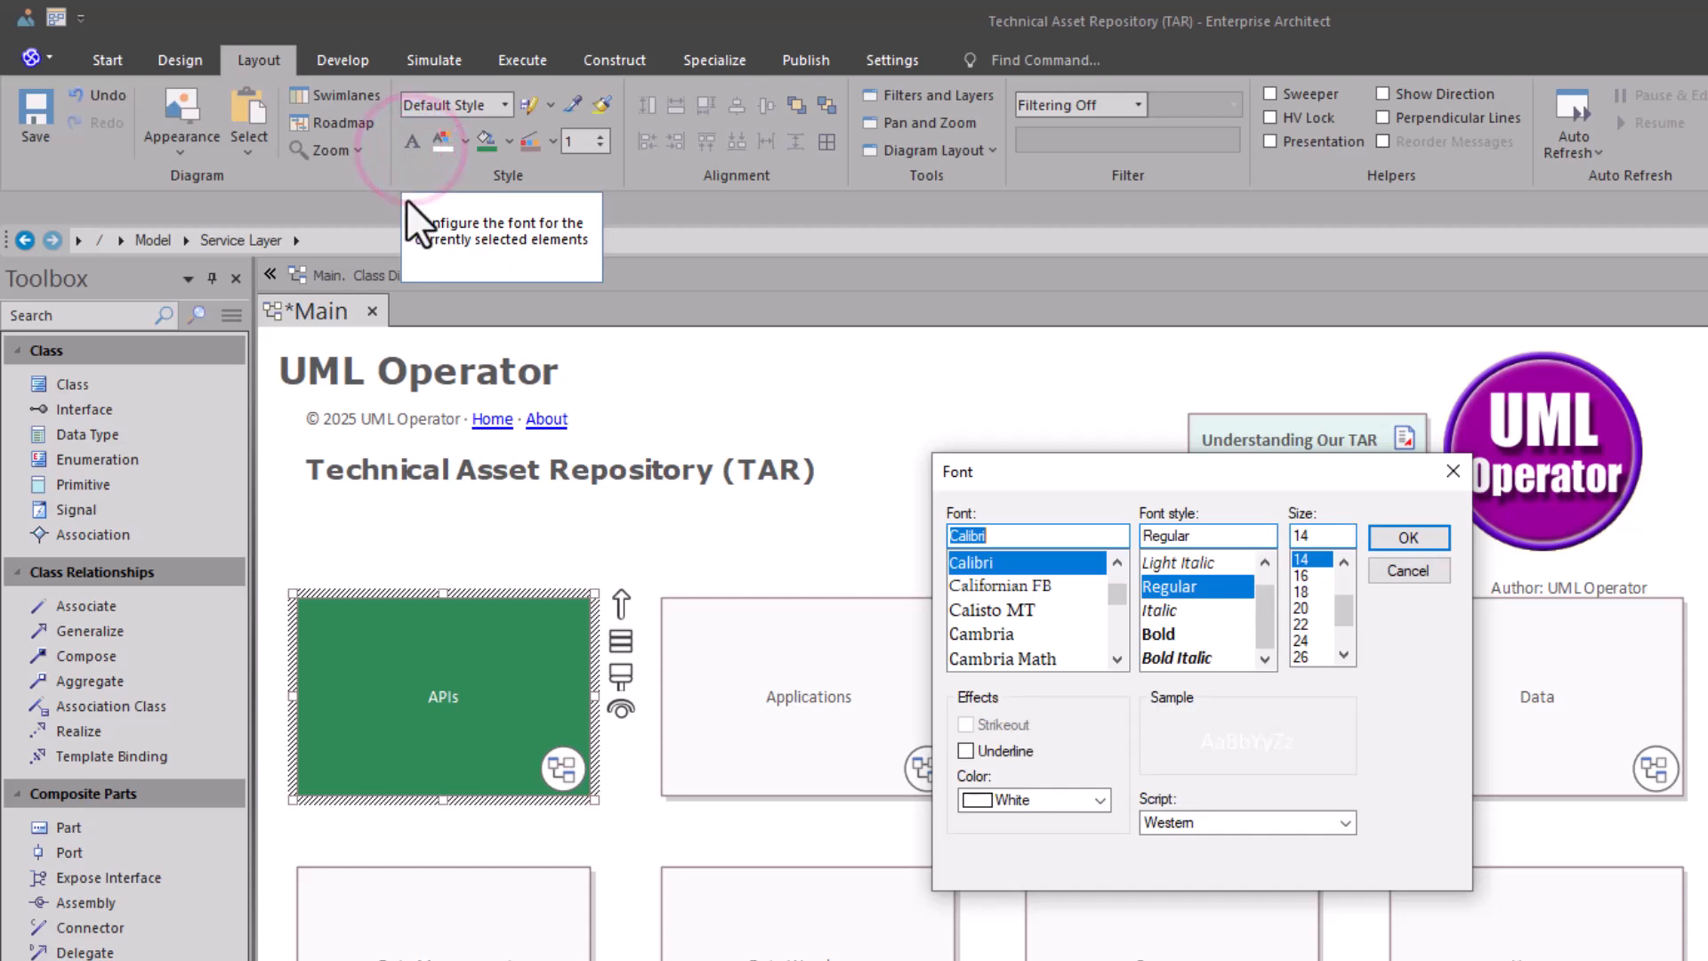
pyautogui.click(1169, 634)
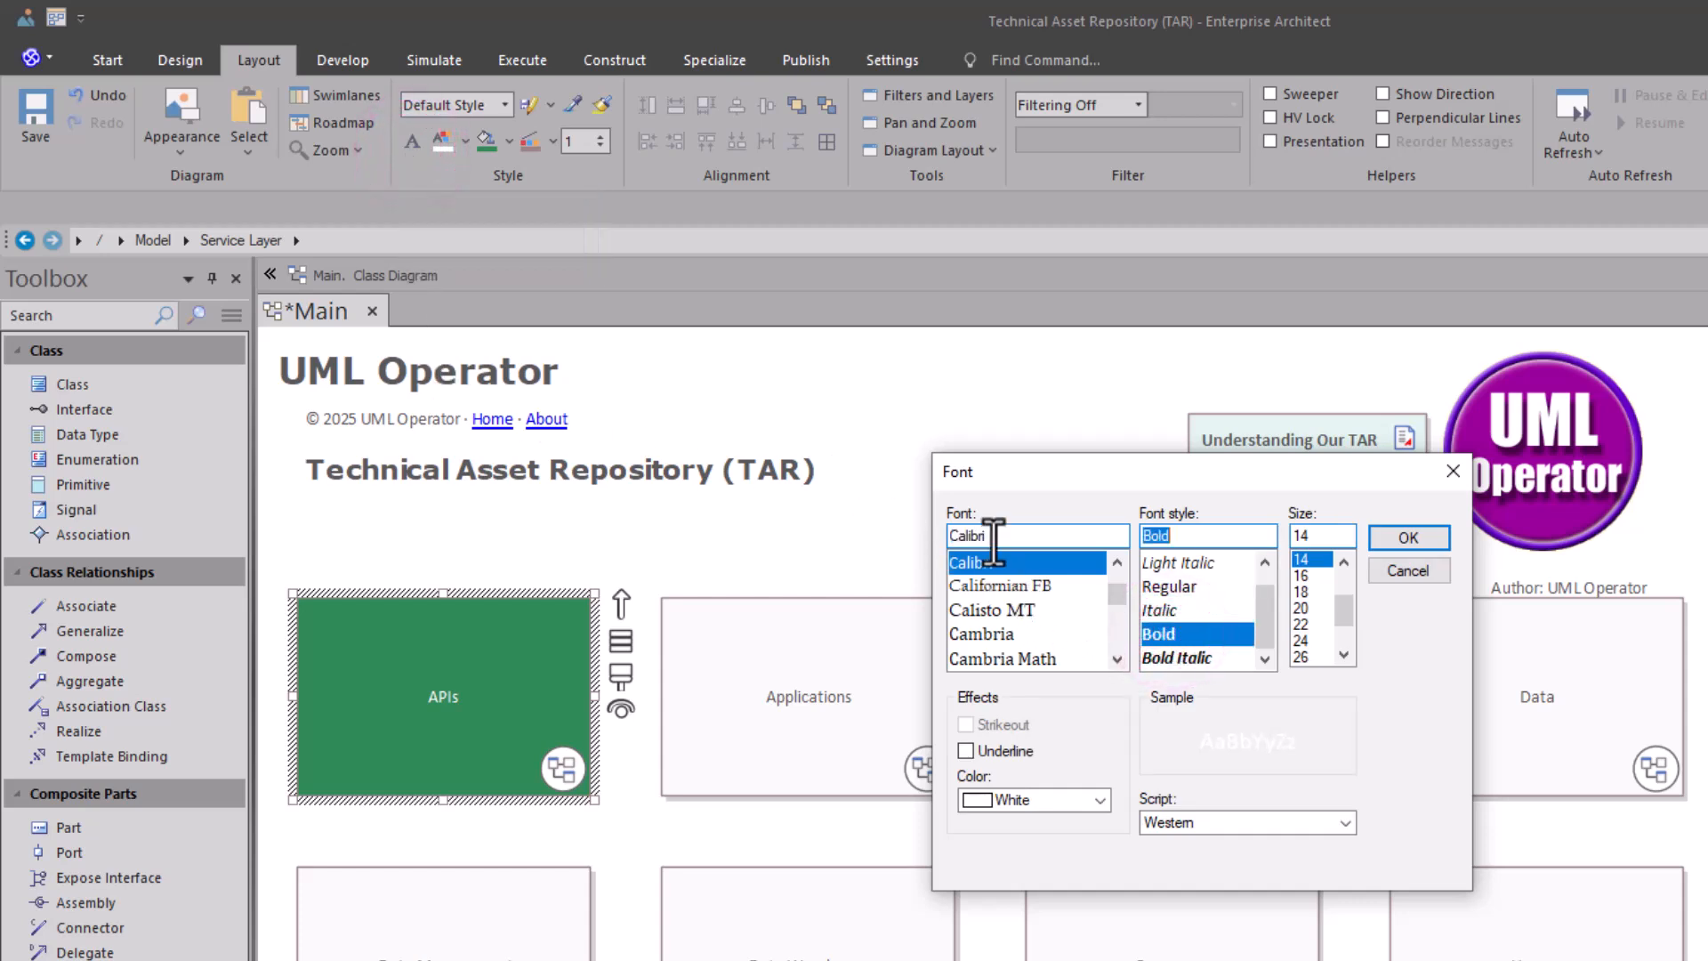
pyautogui.click(1301, 627)
pyautogui.click(1394, 535)
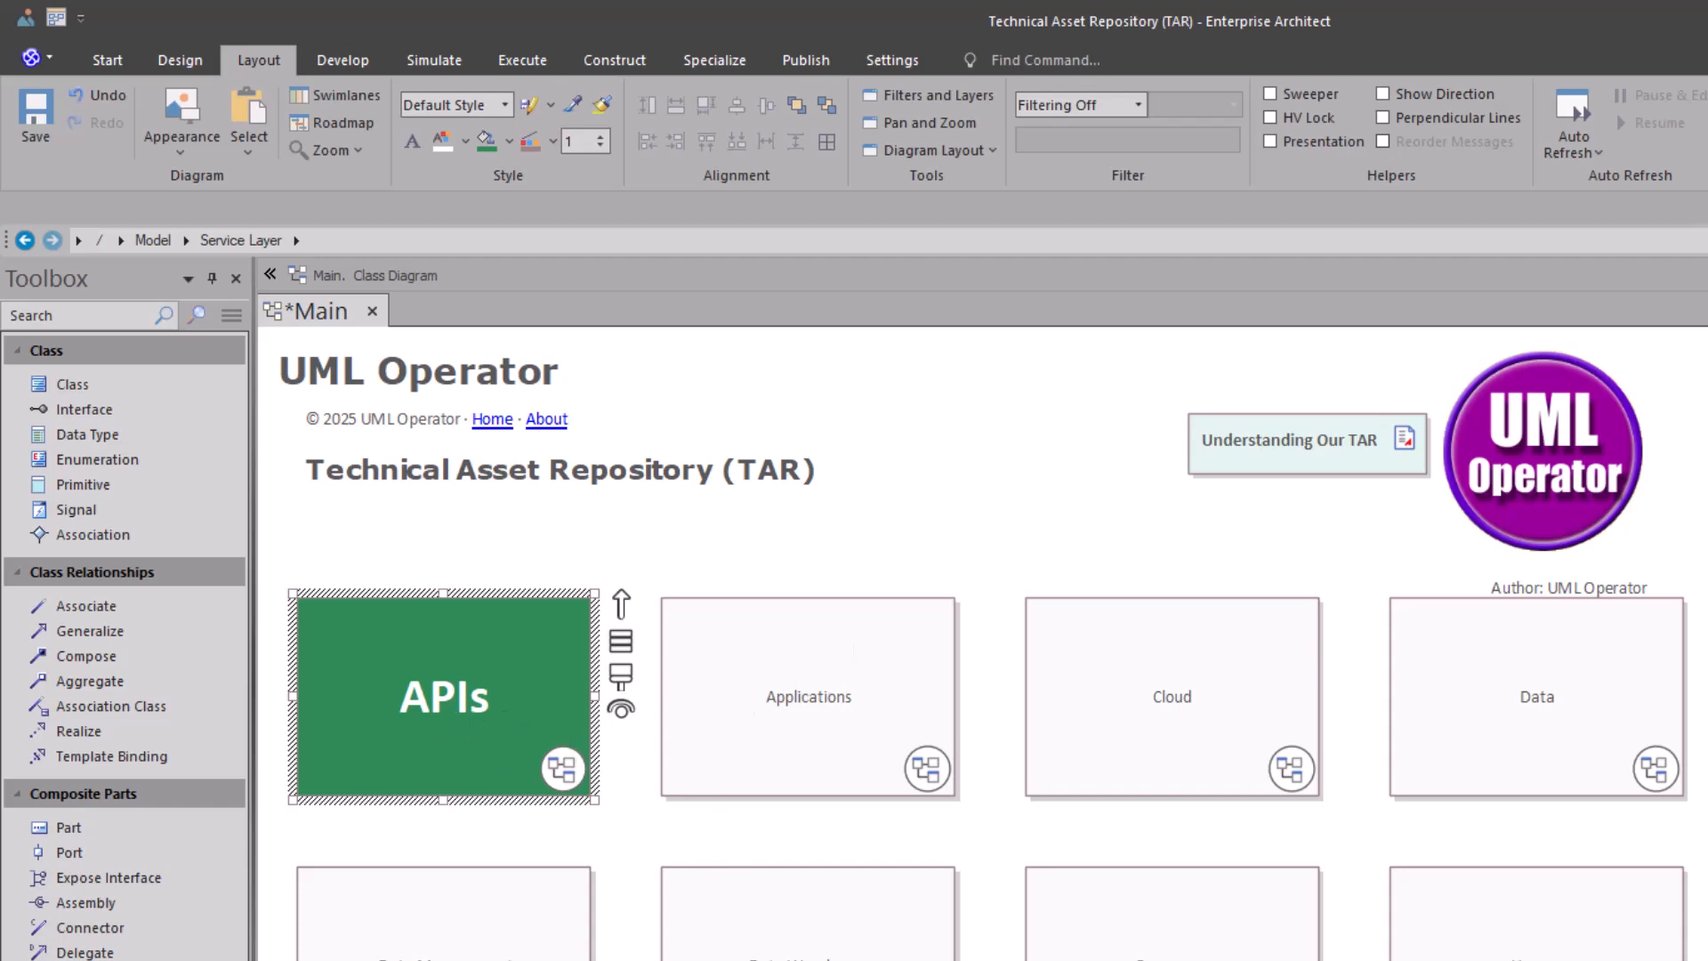
# - Pick up the APIs cell's style and apply it to all the other navigation cells with the format painter
pyautogui.scroll(-5, 978, 640)
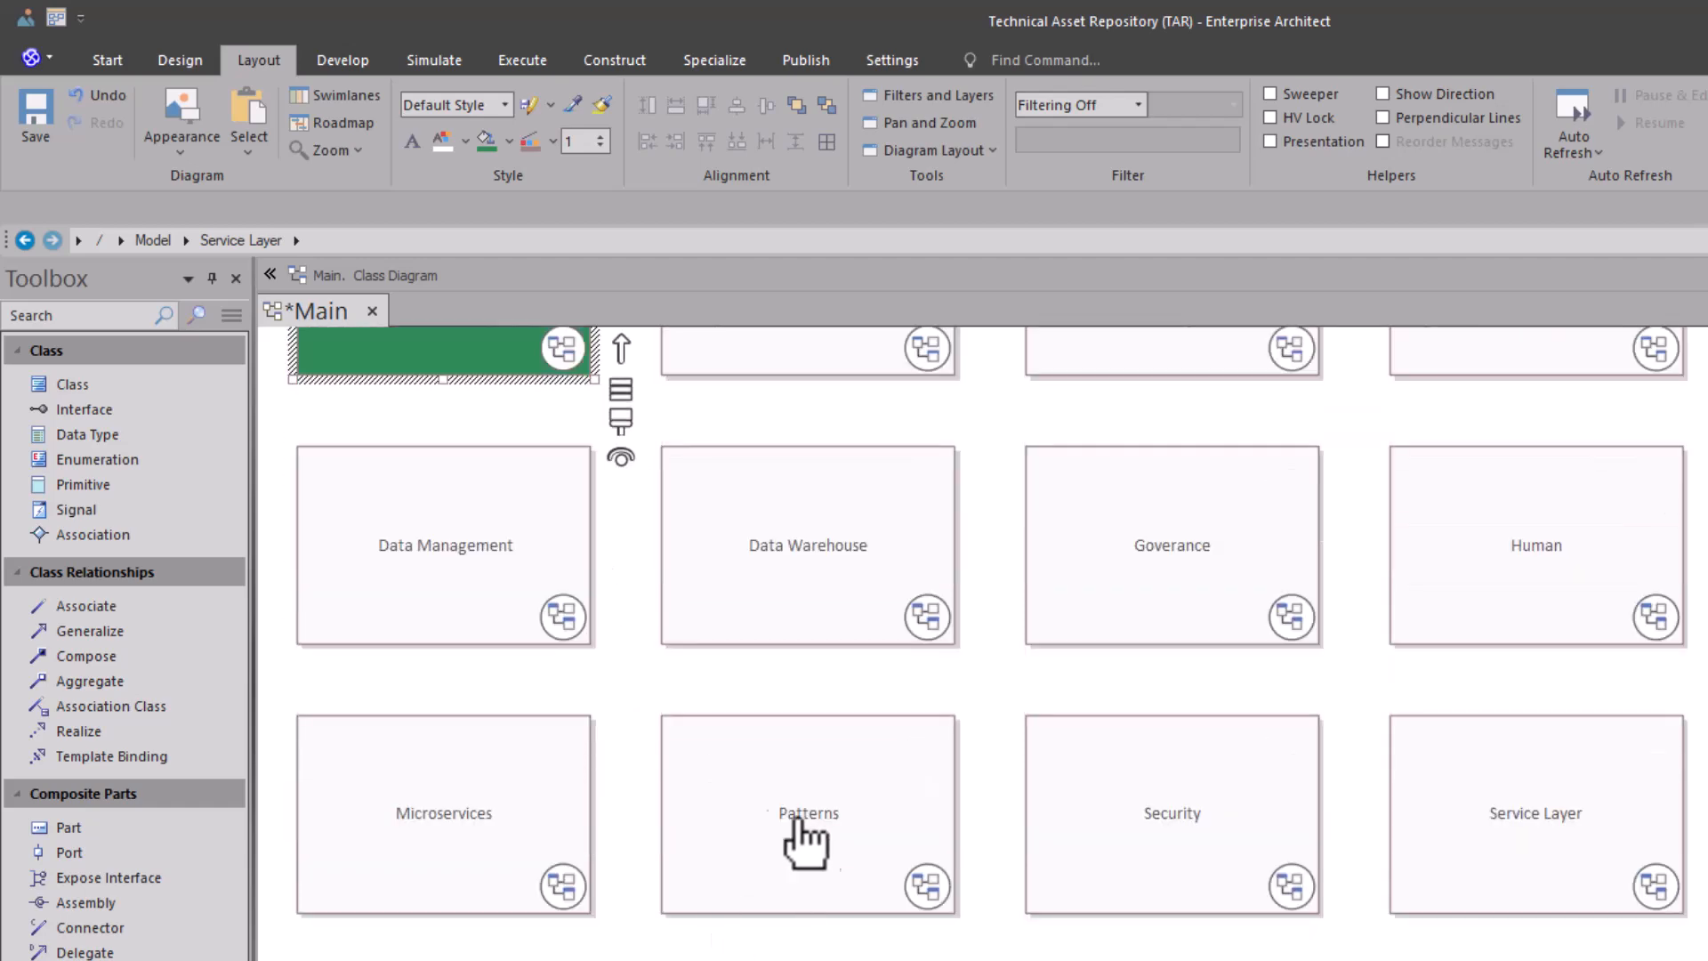
pyautogui.scroll(5, 770, 836)
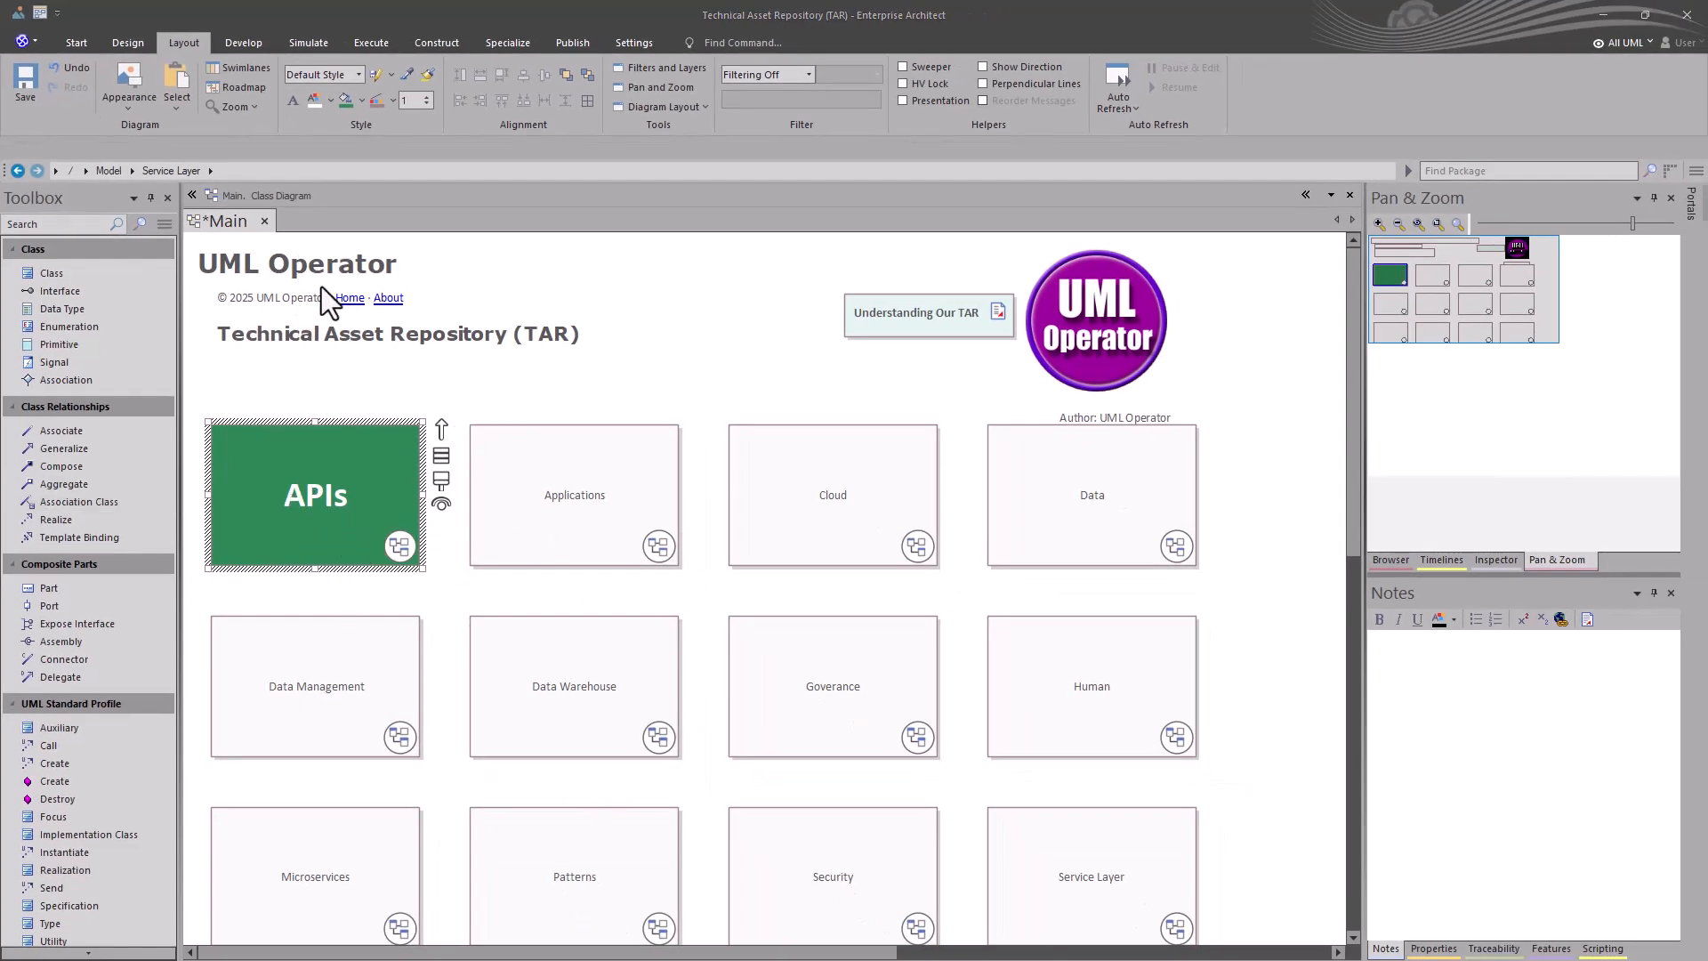
pyautogui.click(240, 460)
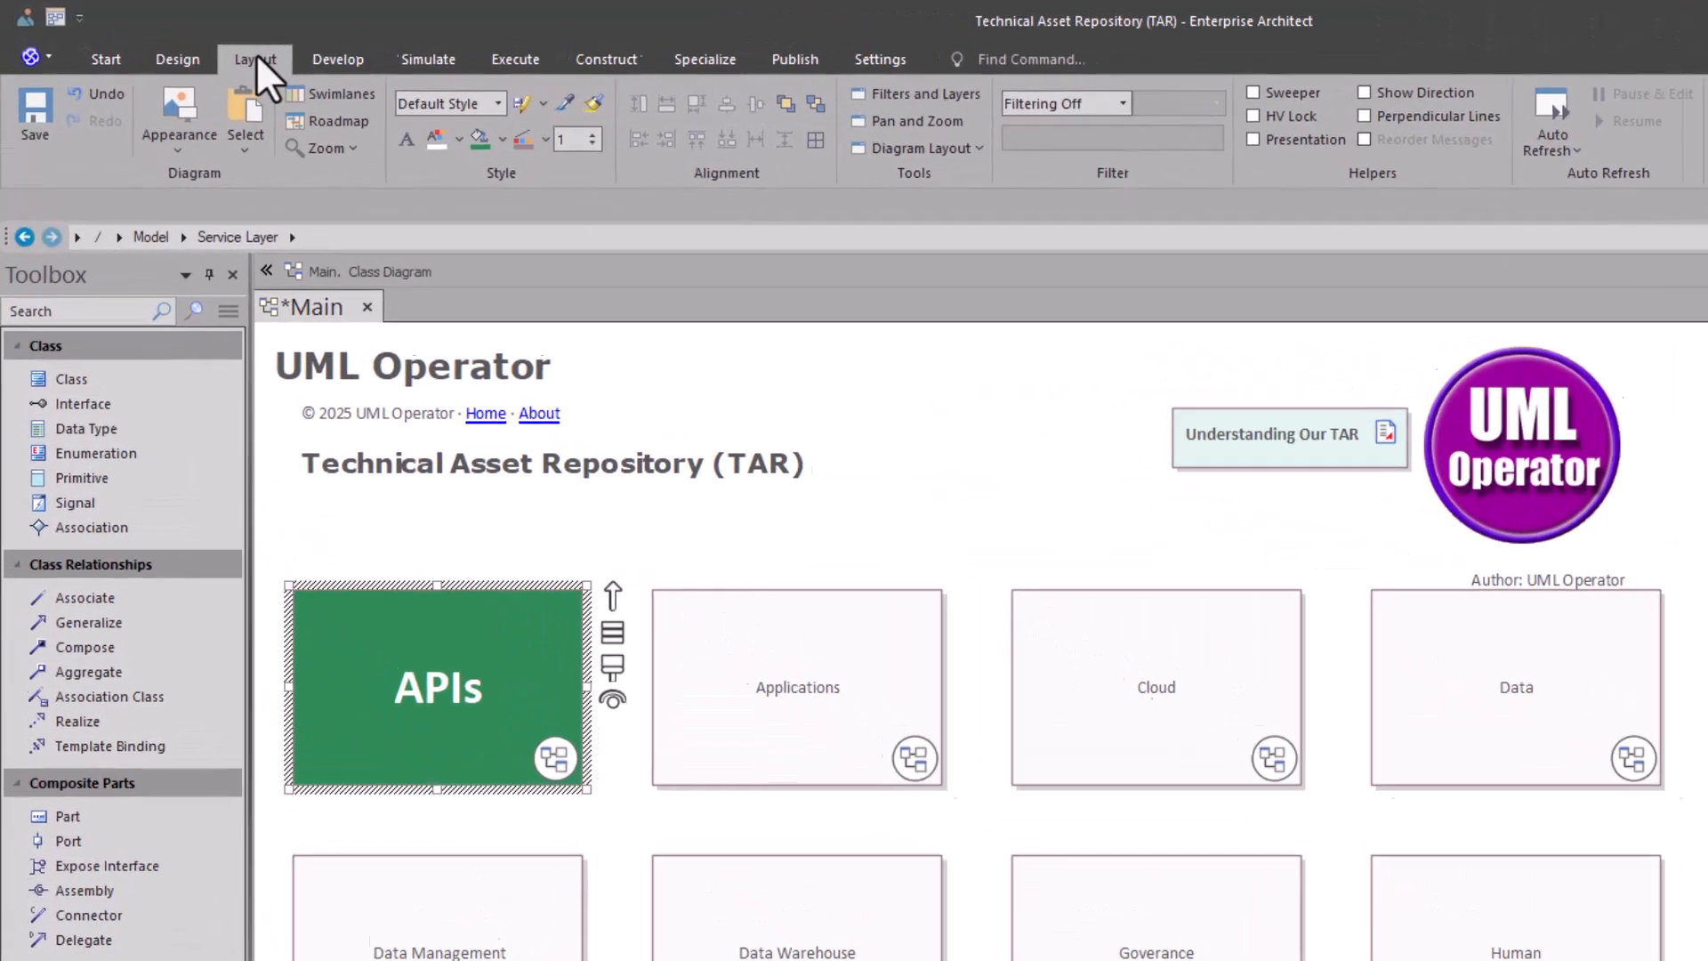
pyautogui.click(185, 39)
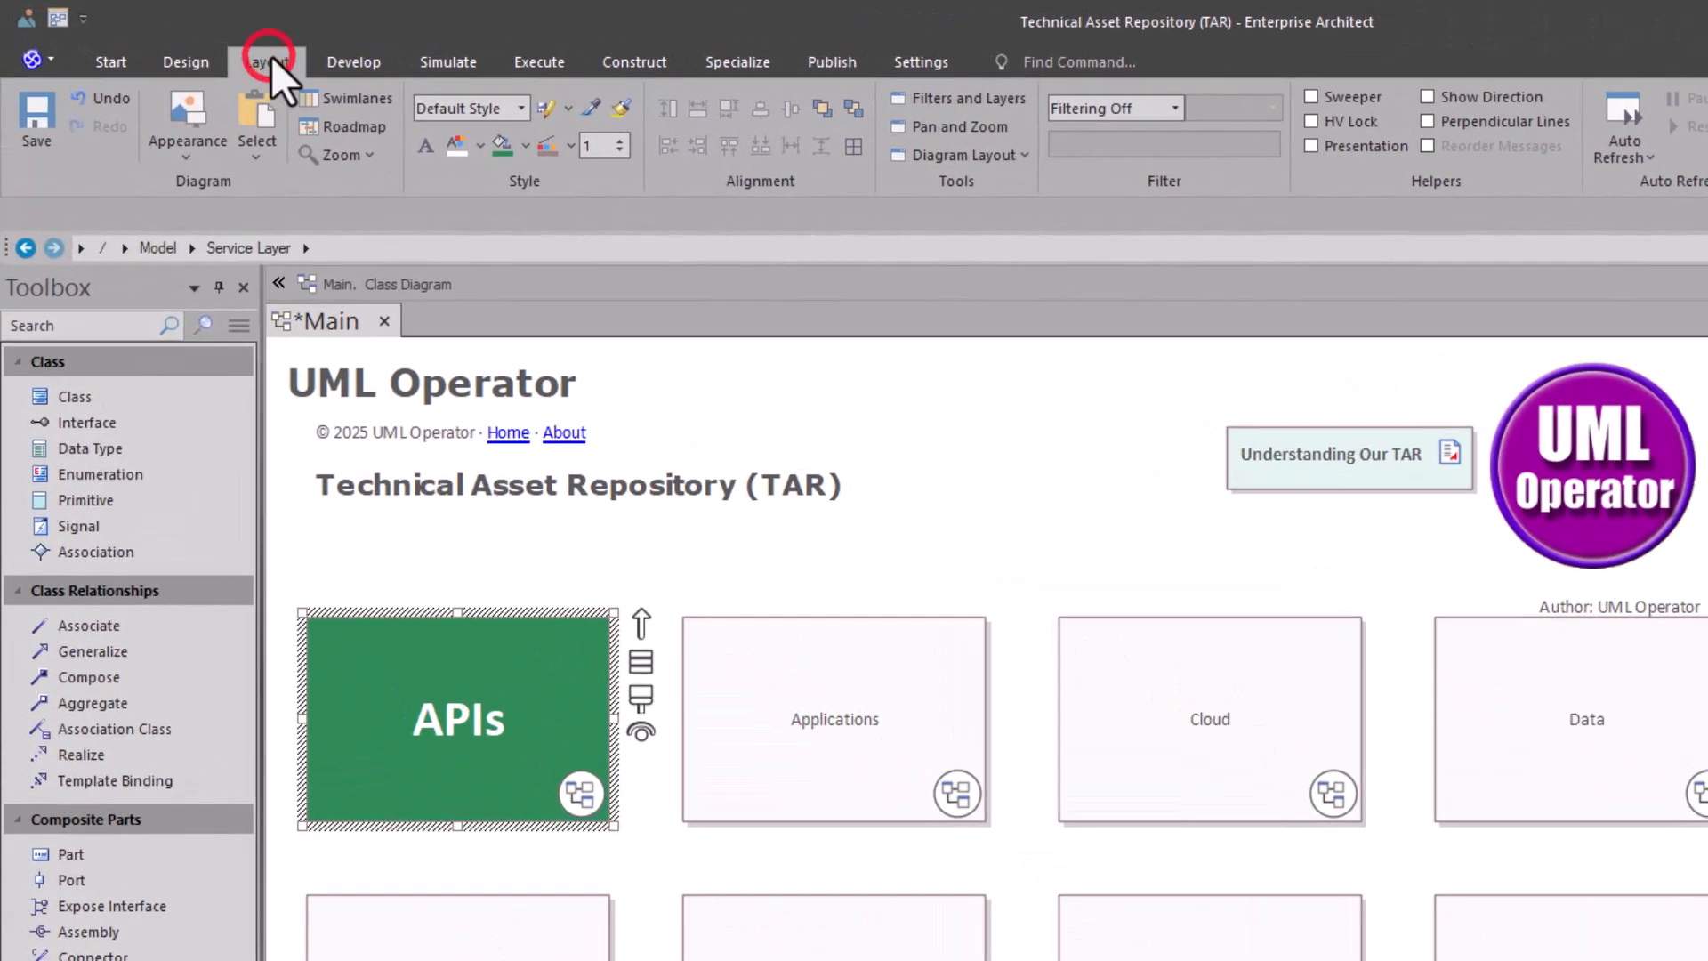
pyautogui.click(590, 110)
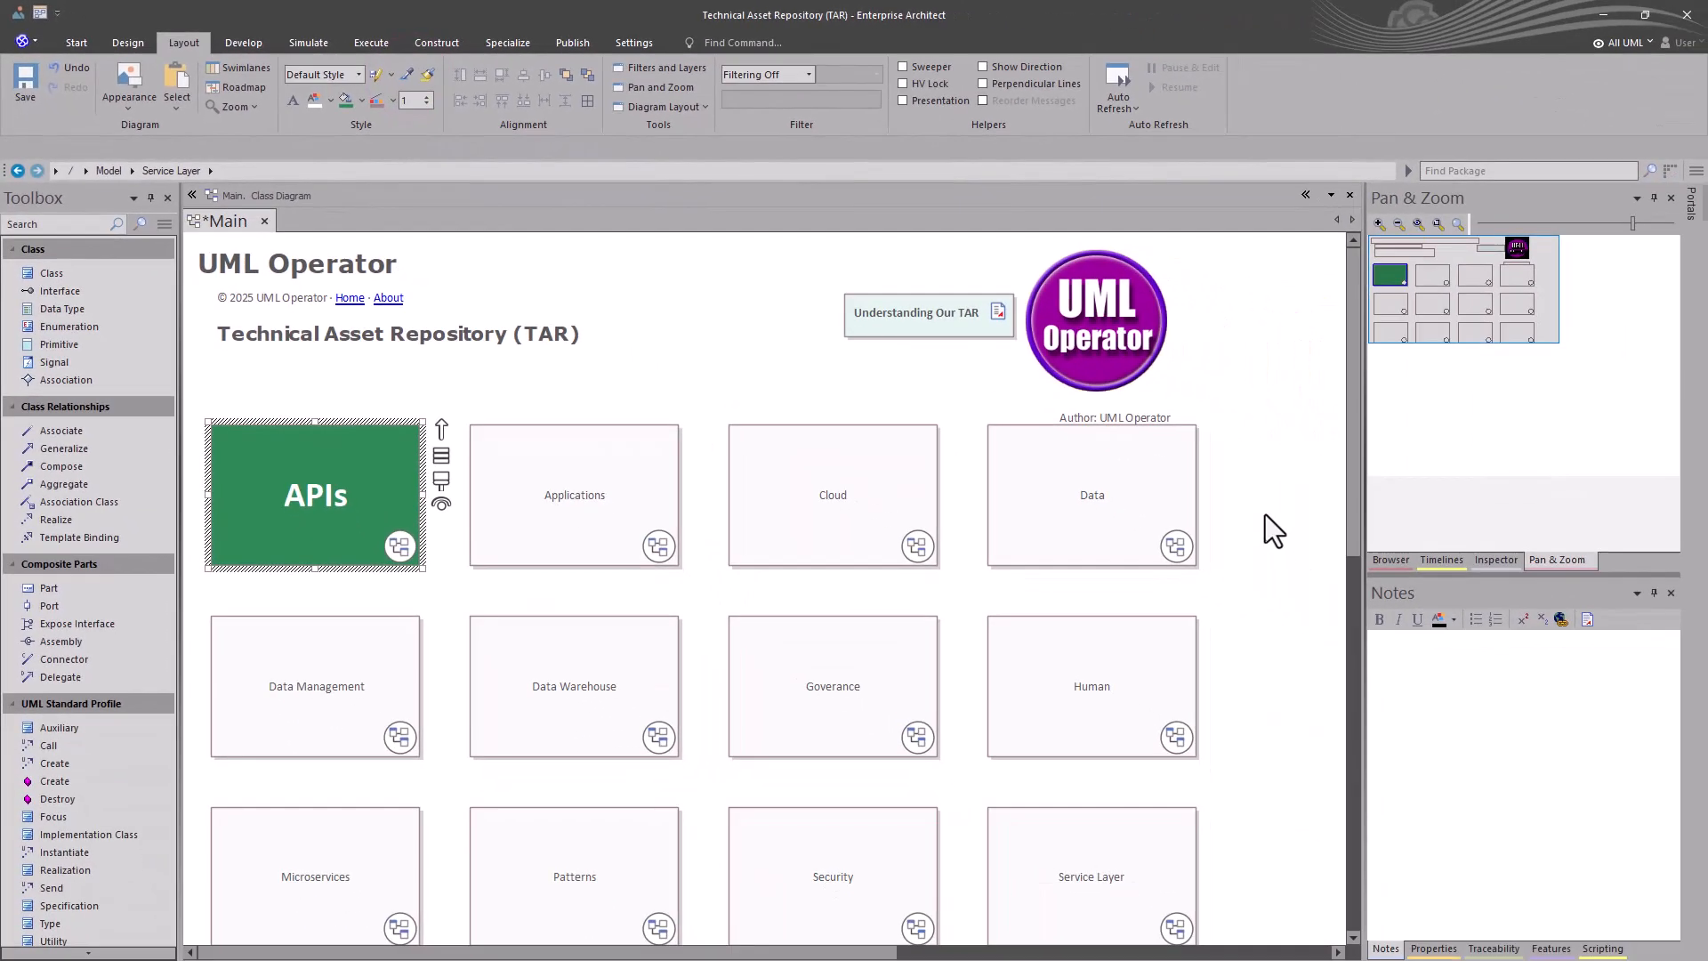
pyautogui.moveTo(1265, 511); pyautogui.dragTo(285, 920)
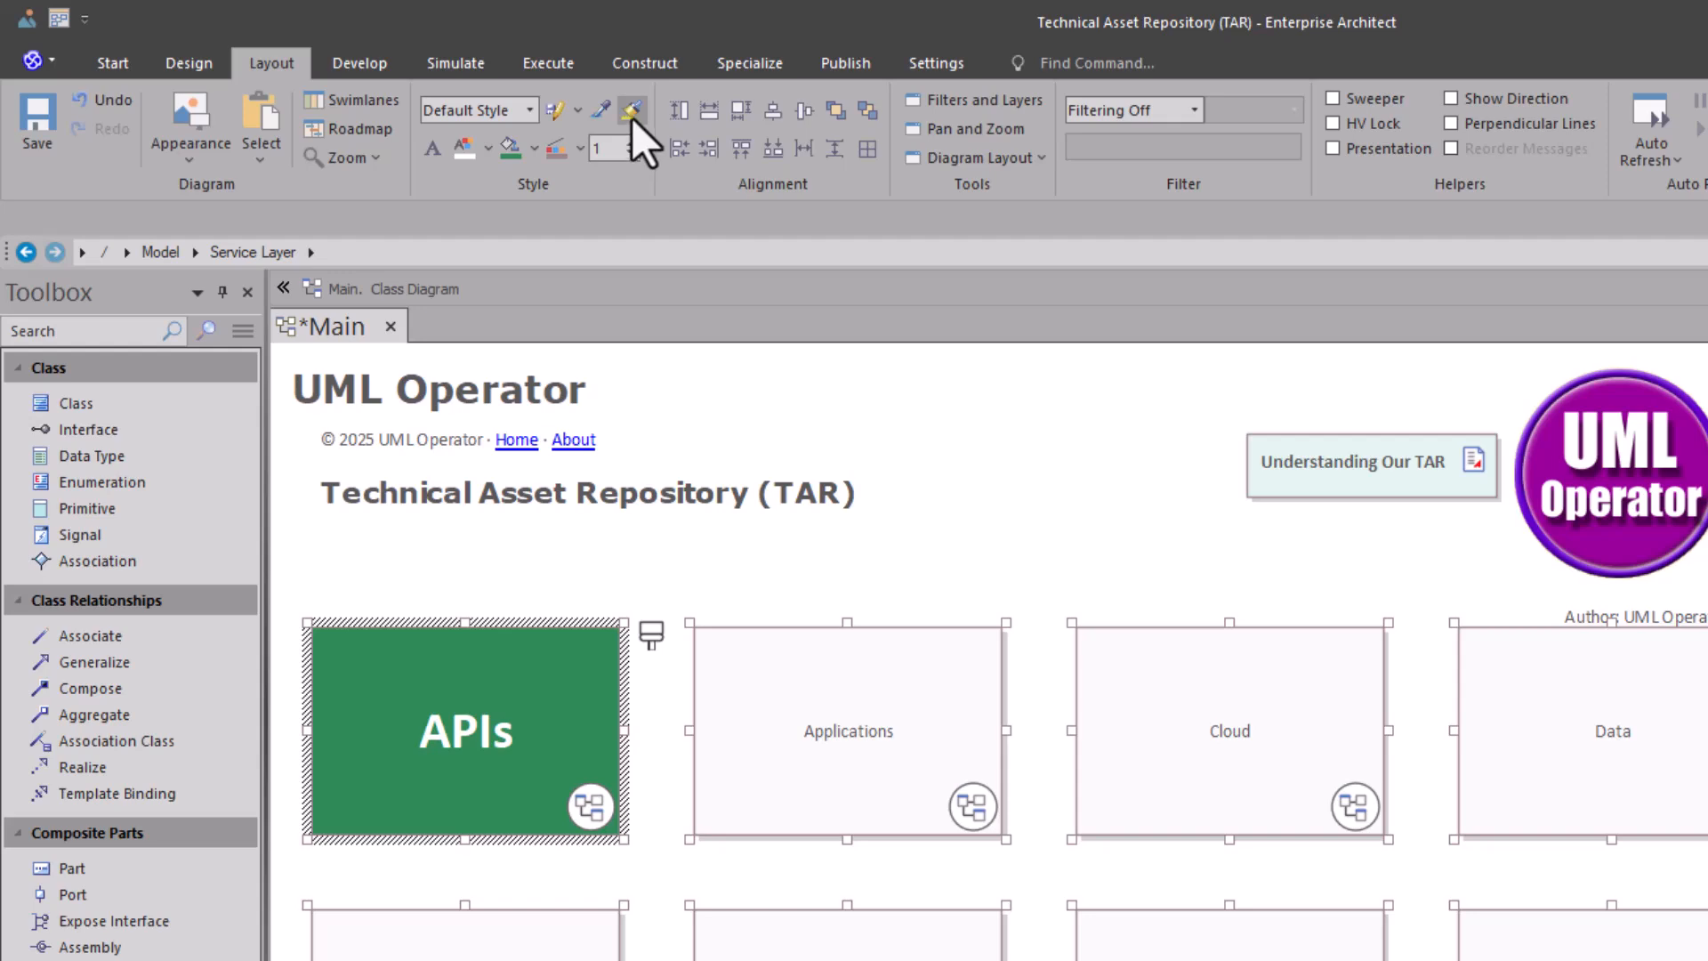
pyautogui.click(435, 75)
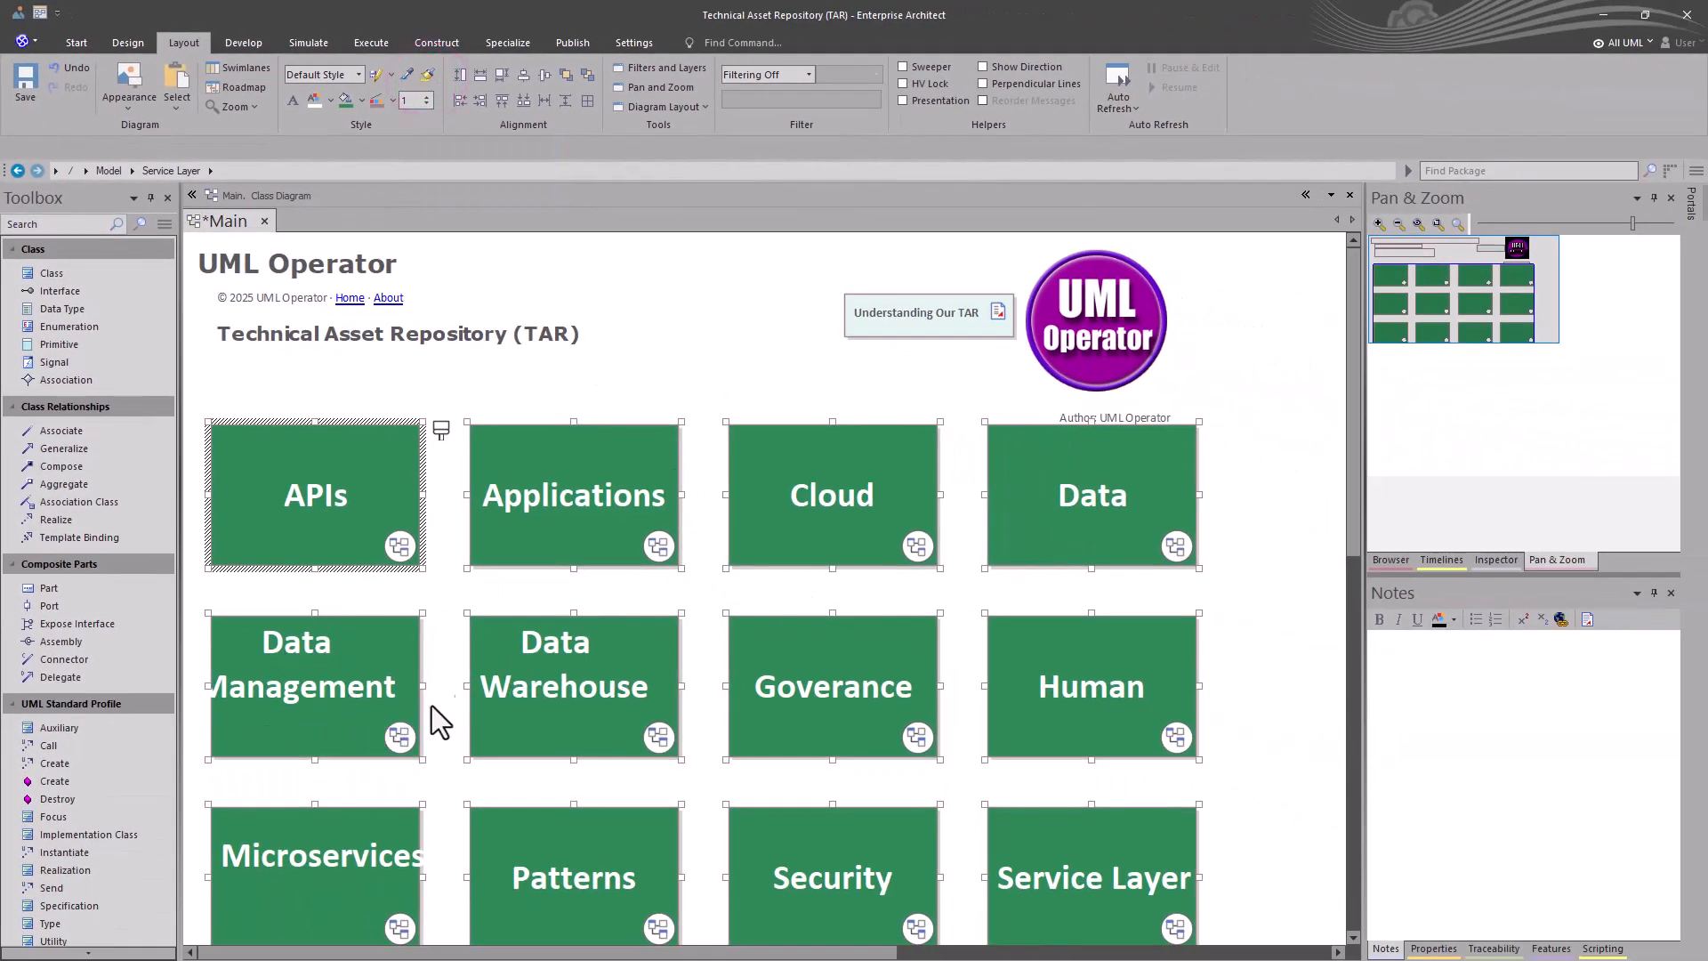
# - Reduce the font size of all the navigation cells so their names fit, and clear the selection
pyautogui.click(296, 104)
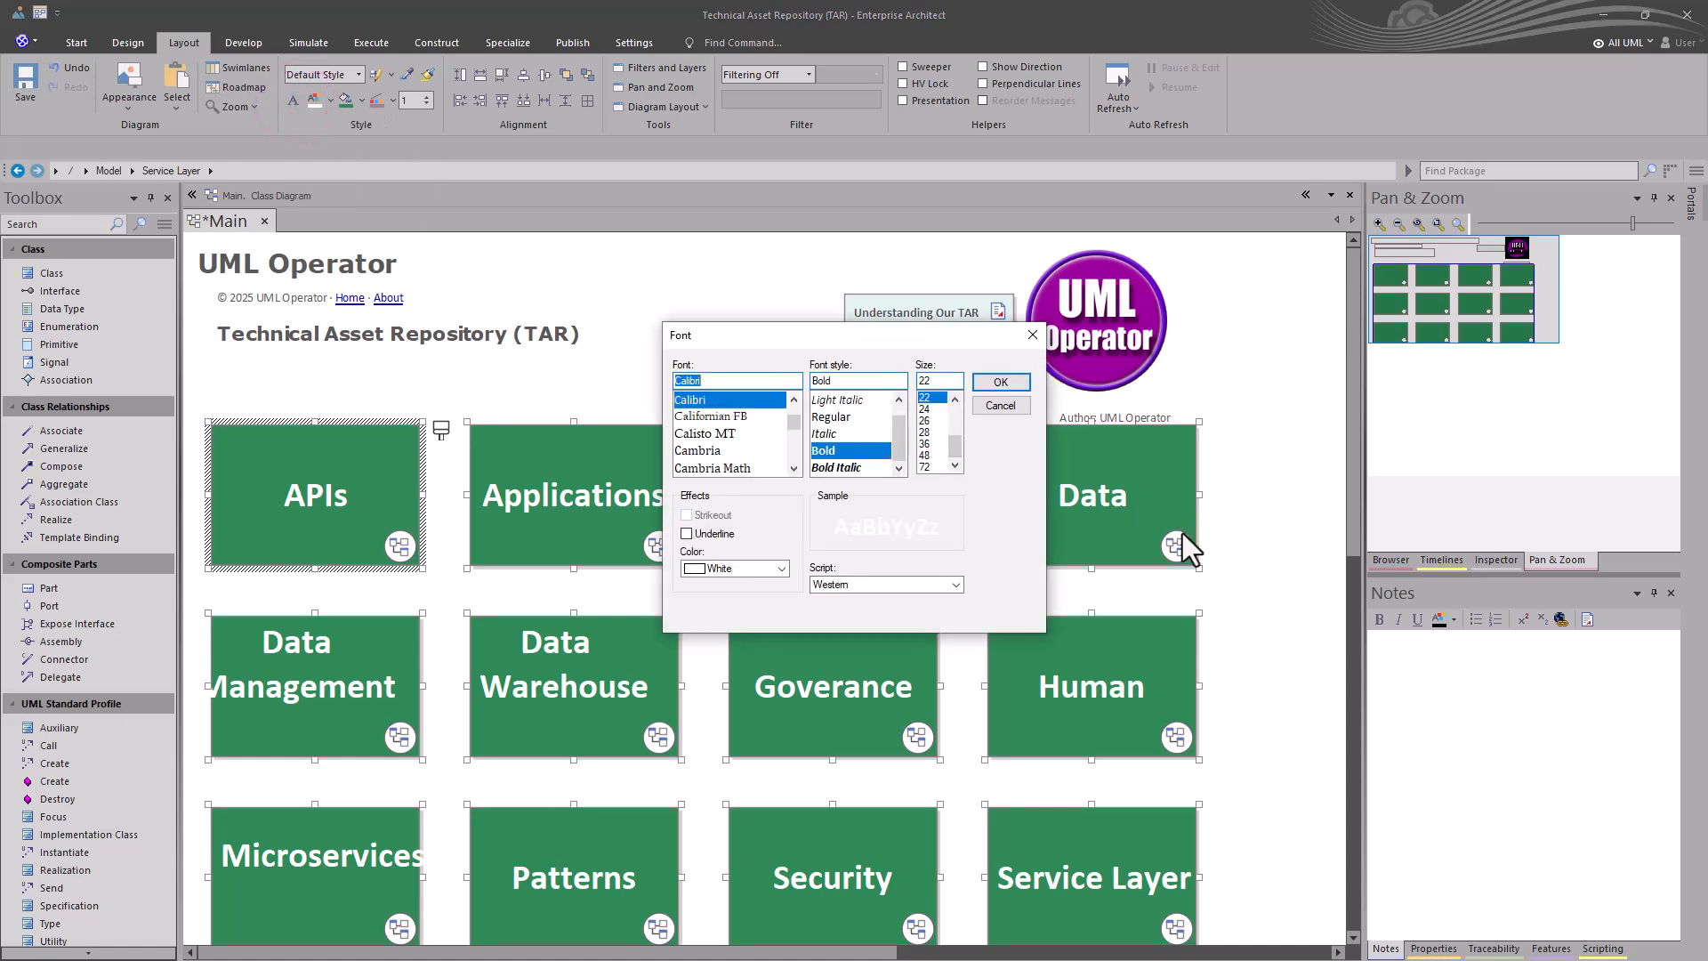
pyautogui.click(952, 398)
pyautogui.click(952, 398)
pyautogui.click(987, 381)
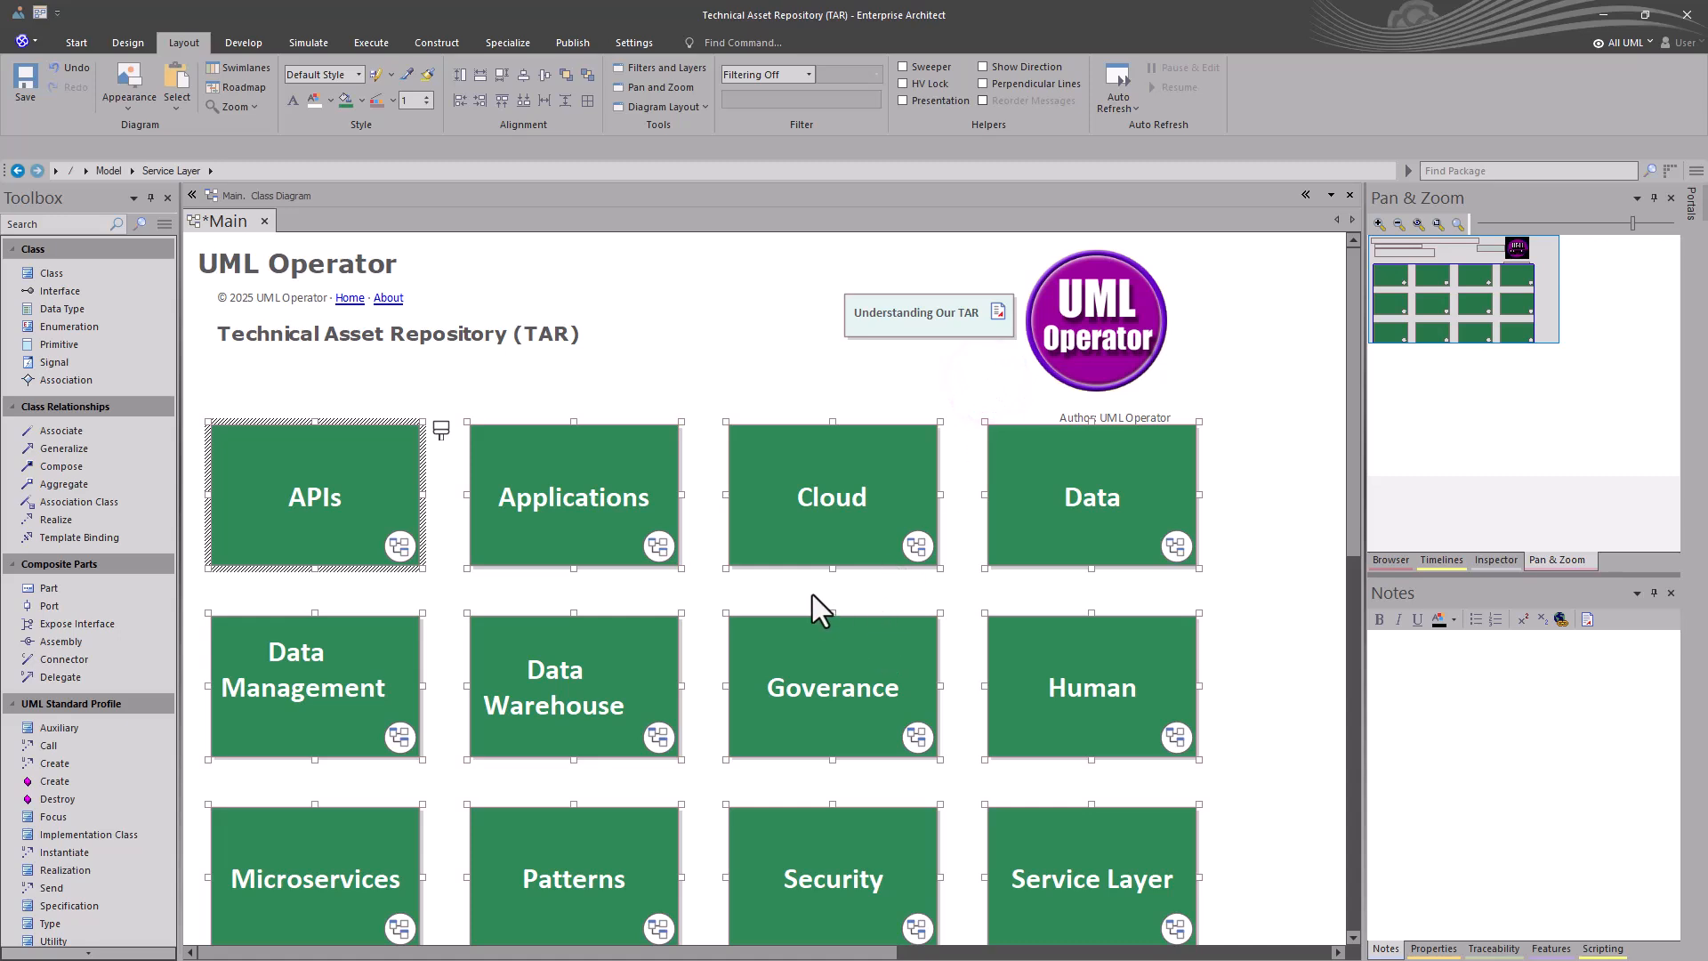
pyautogui.click(510, 601)
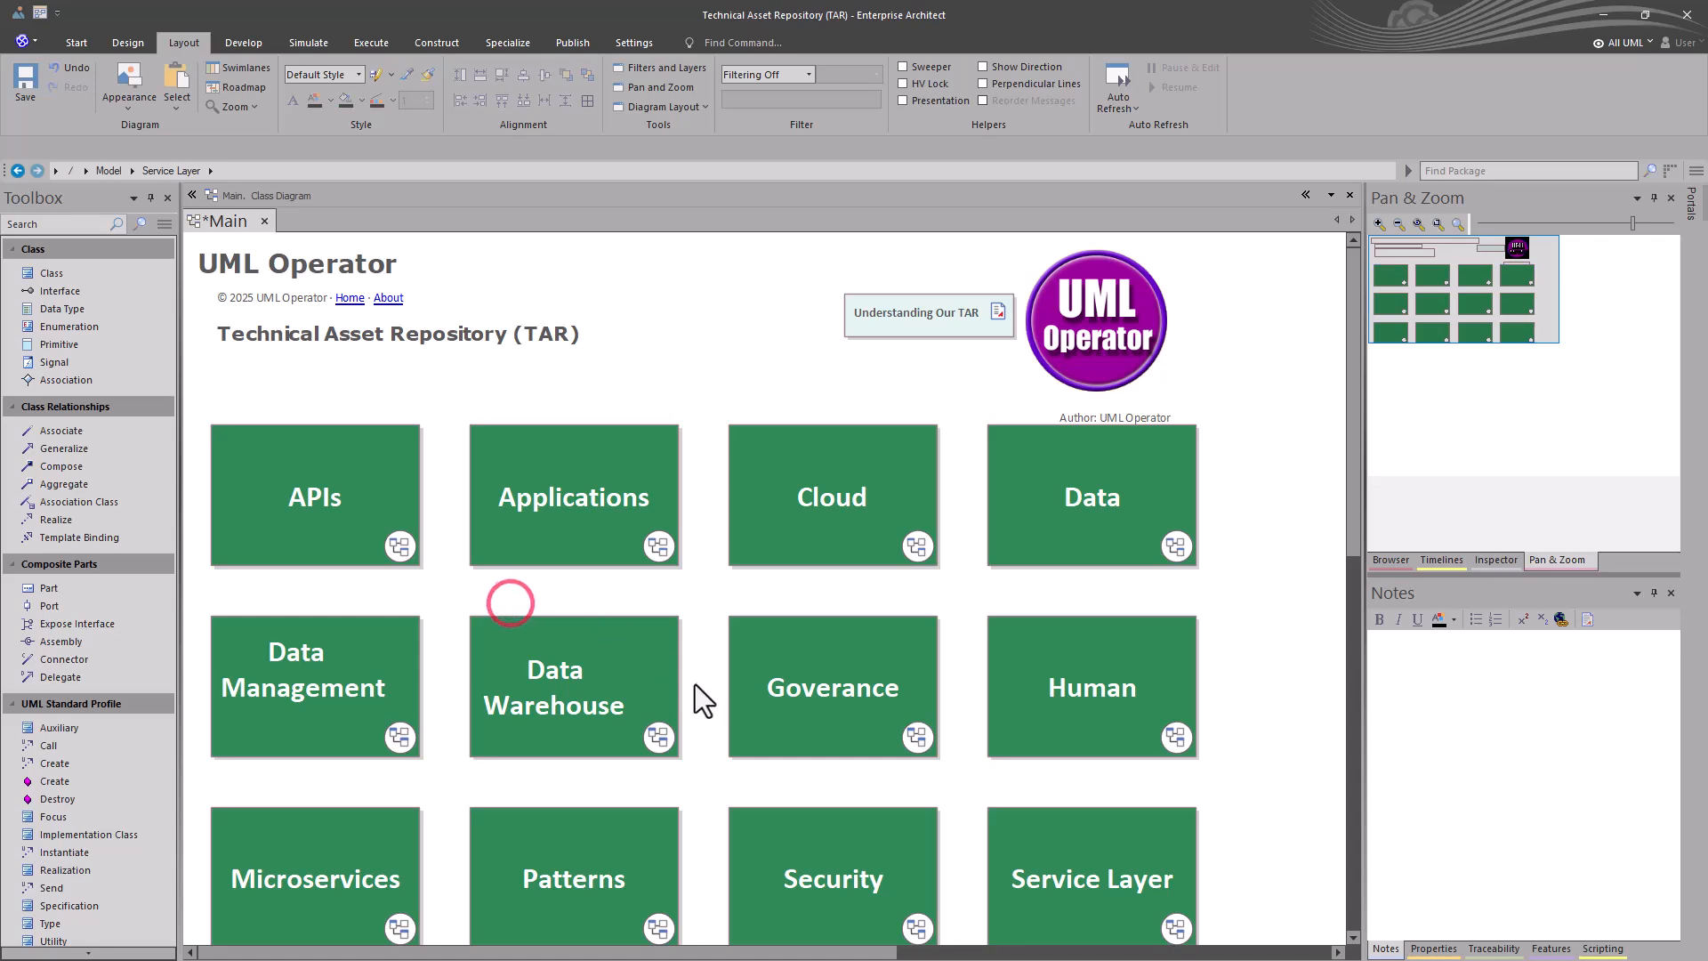
# - Change the Service Layer cell's fill to a blue-violet colour
pyautogui.click(1059, 896)
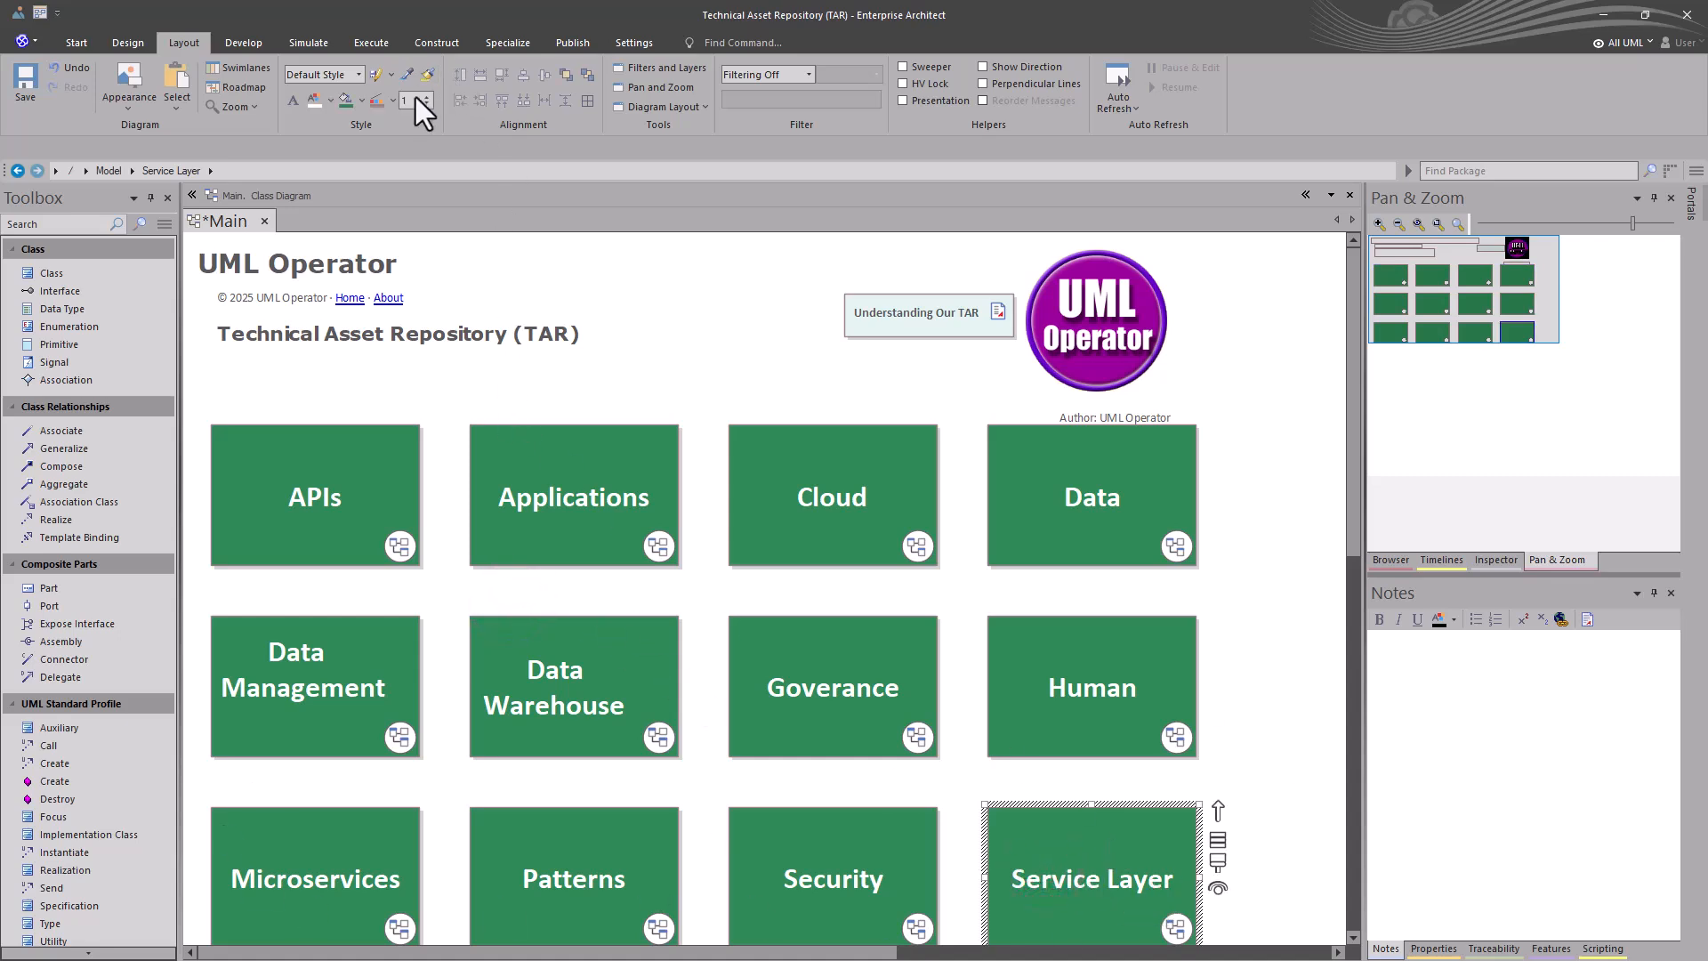
pyautogui.click(362, 103)
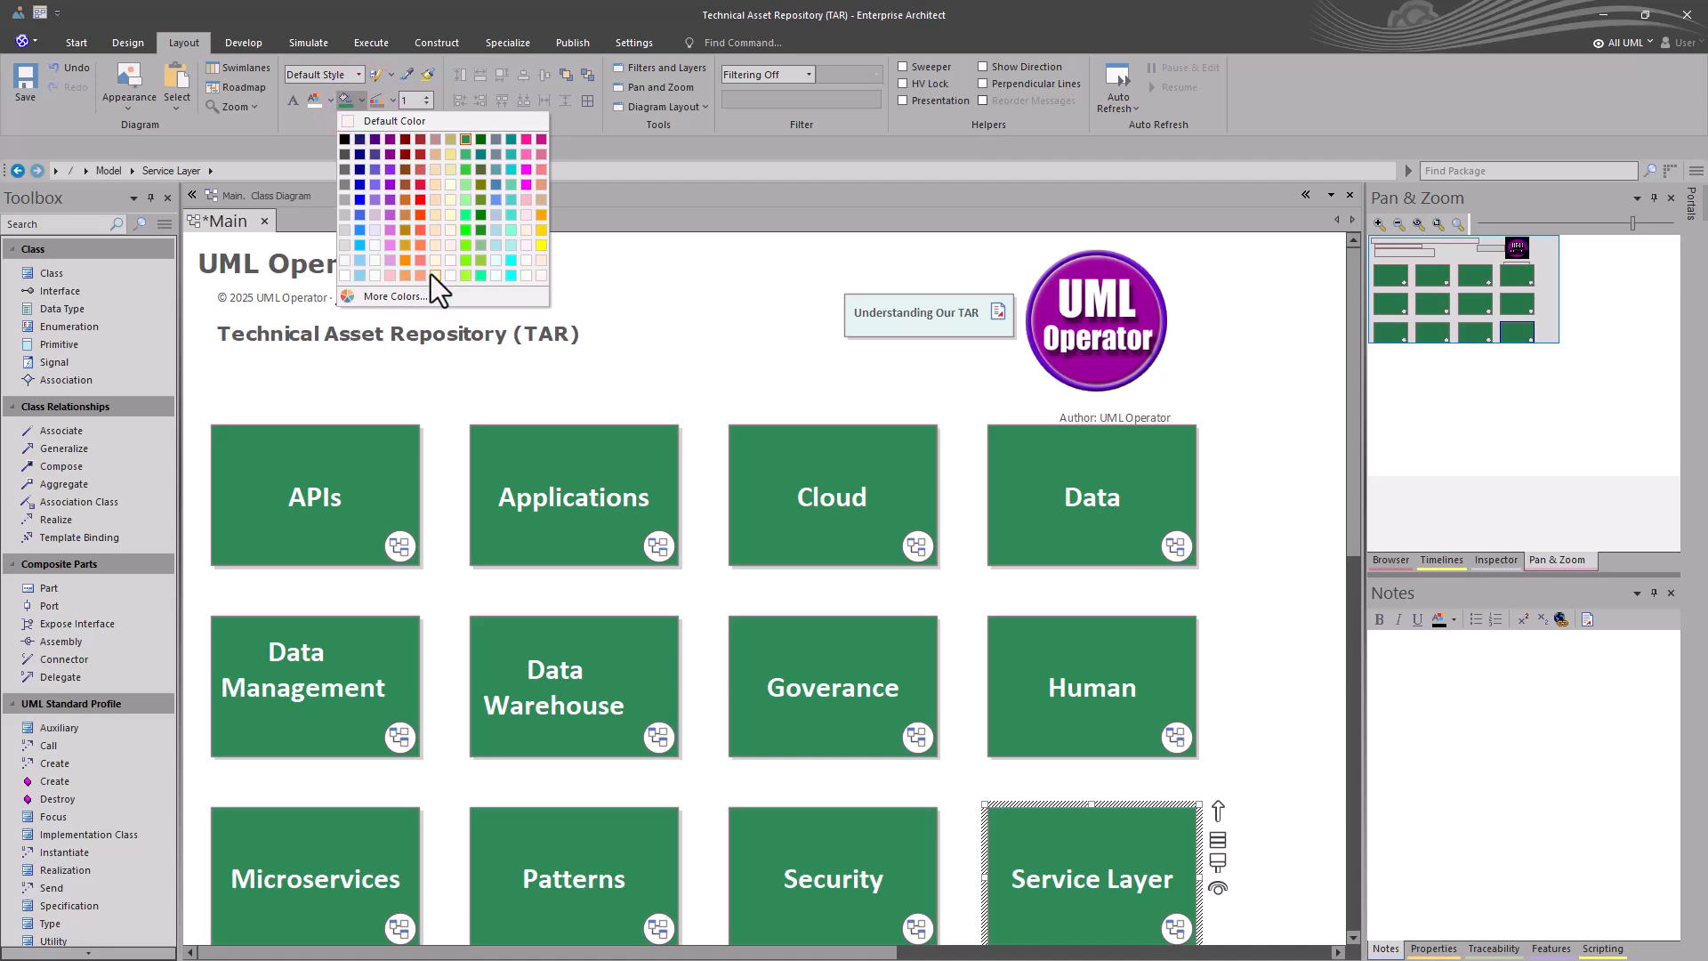
pyautogui.click(375, 185)
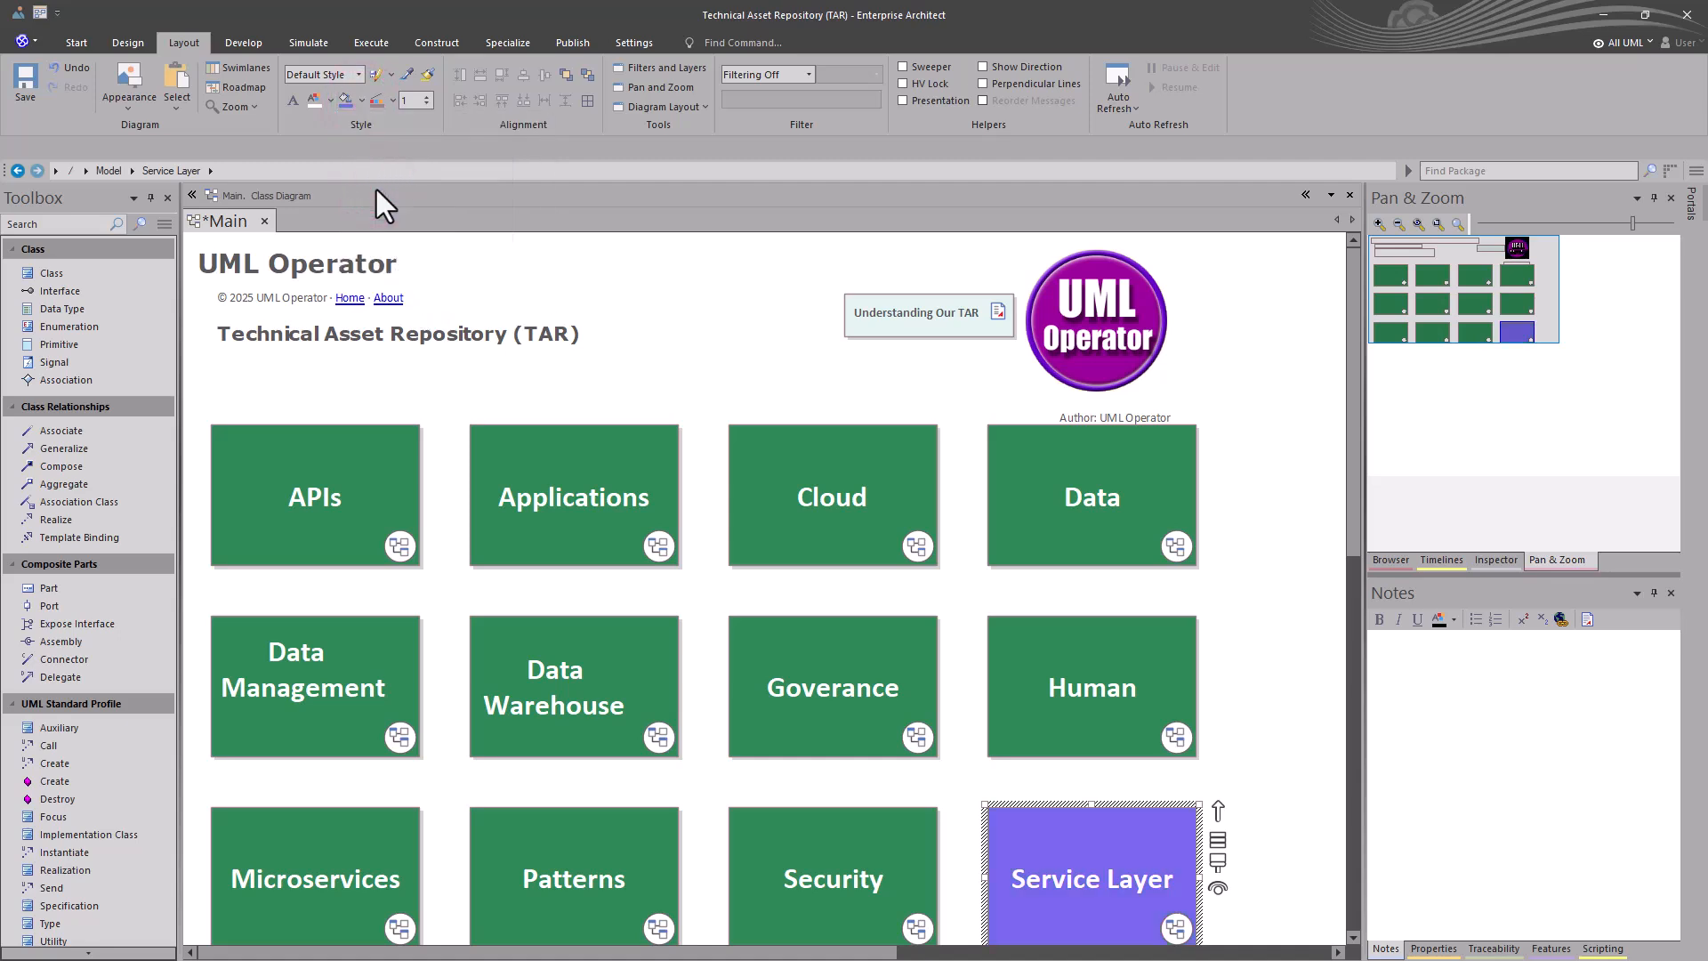